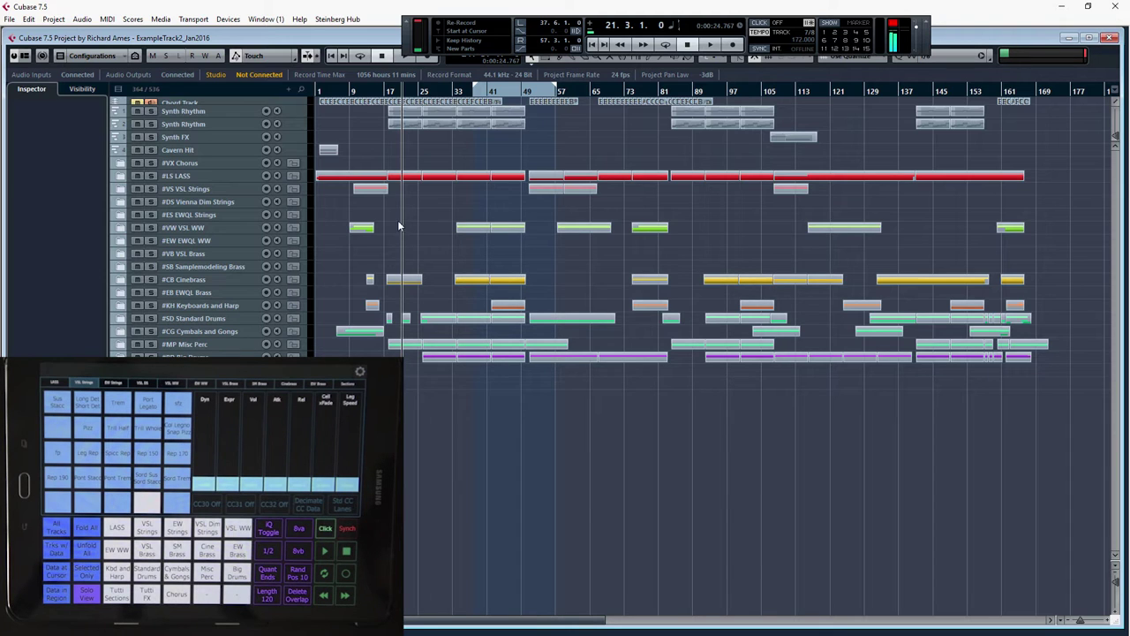
Expand the #LS LASS folder to view its individual string tracks, and collapse it again
click(122, 176)
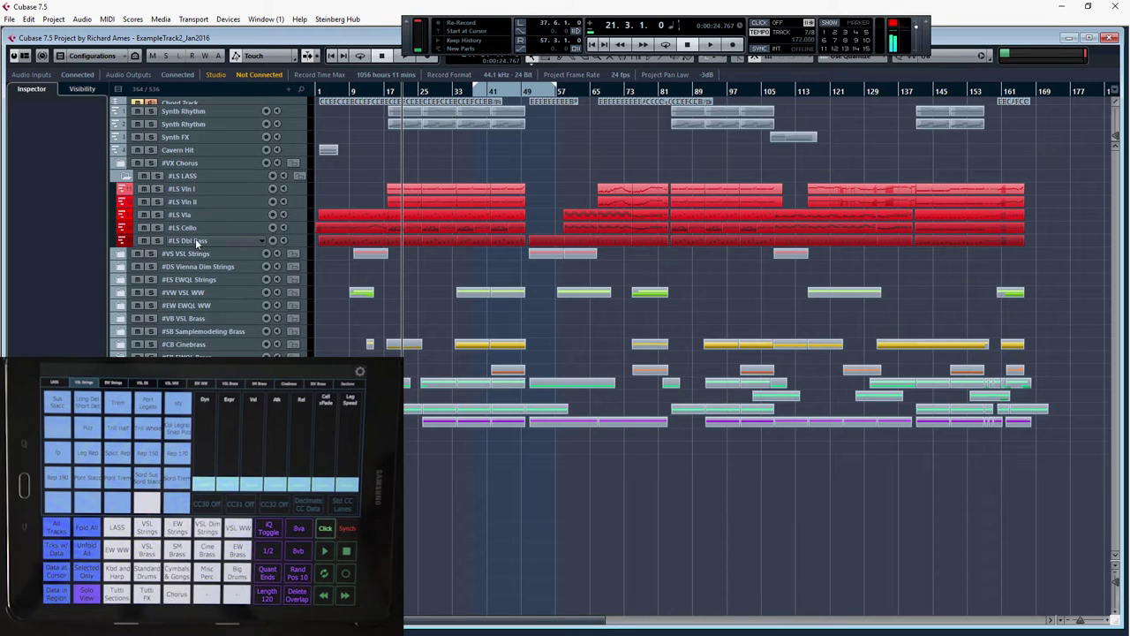
click(124, 177)
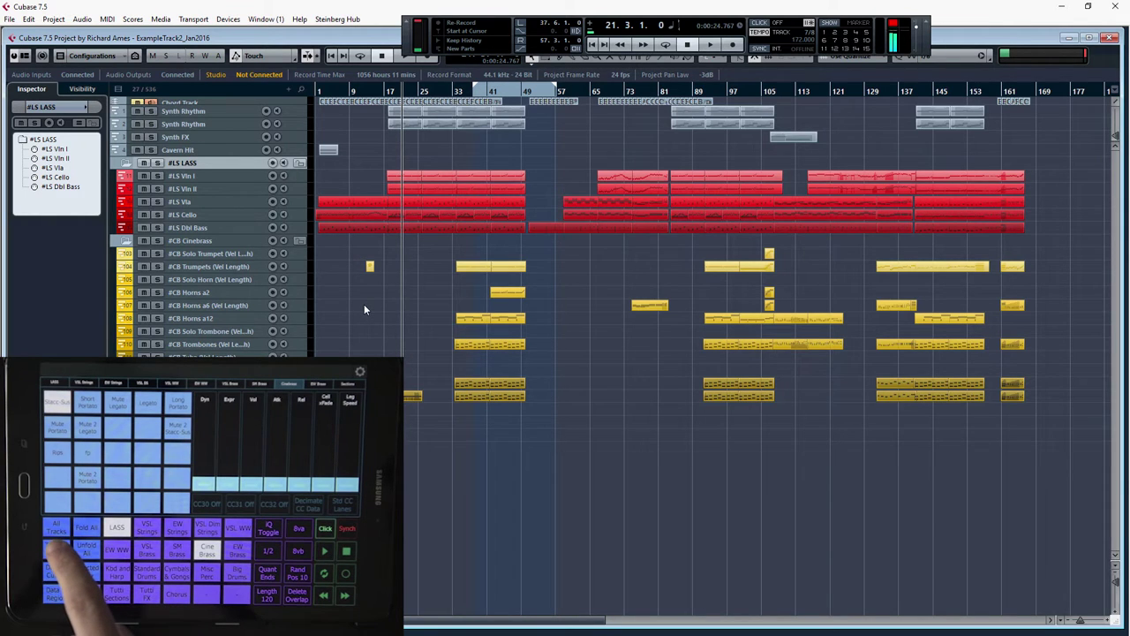
Show only the tracks that contain data and look through the filtered track list
key(ctrl+shift+t)
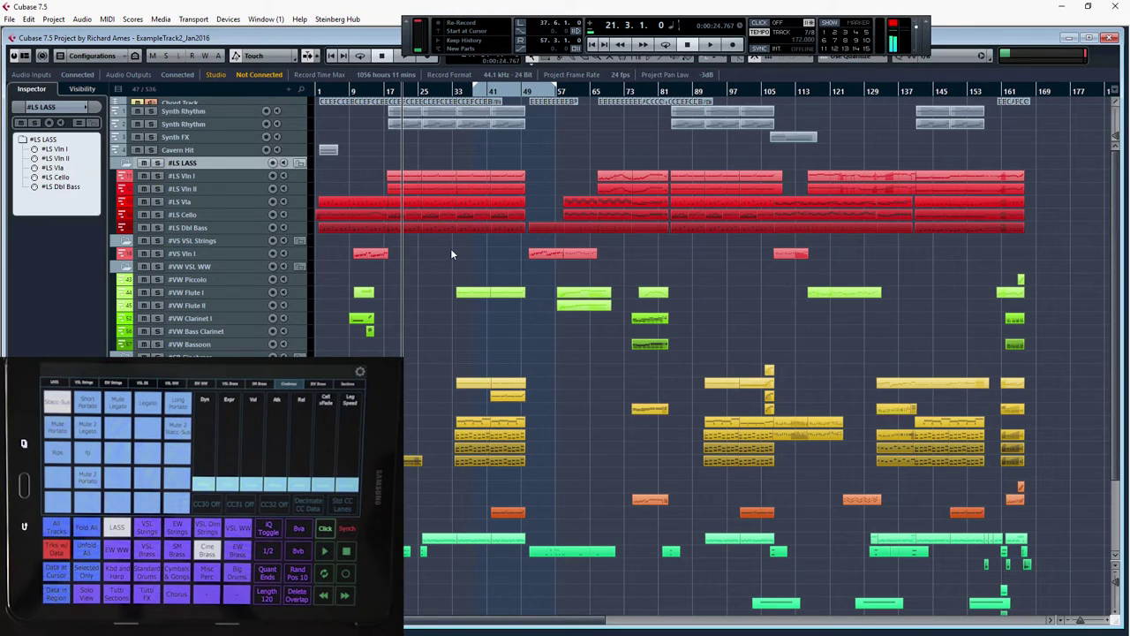
scroll(450, 252, down, 3)
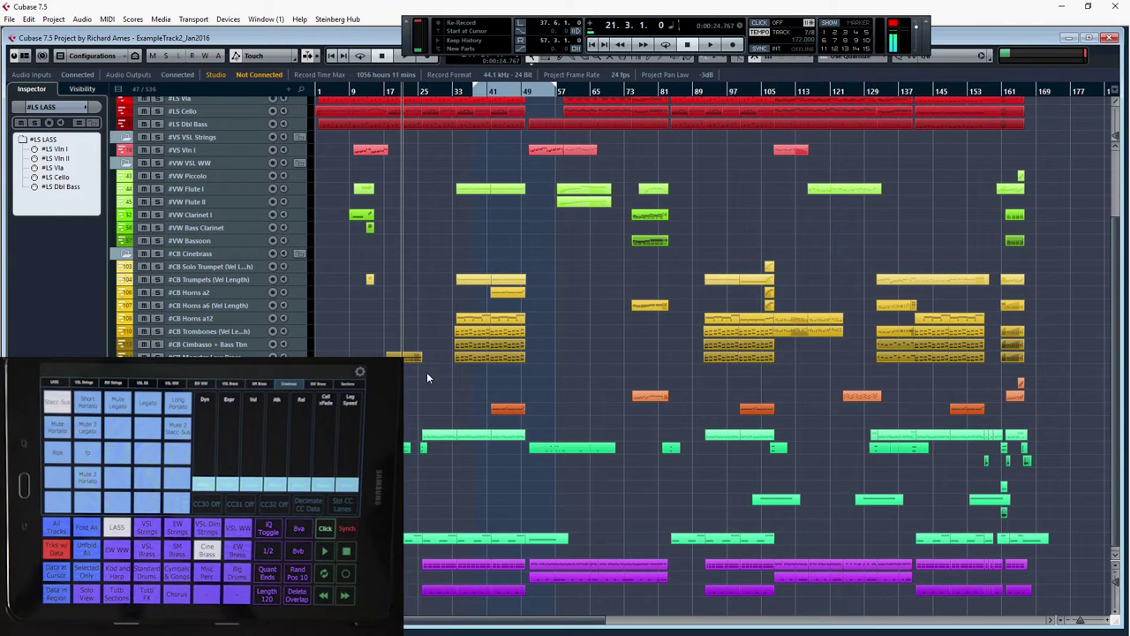
scroll(429, 367, up, 3)
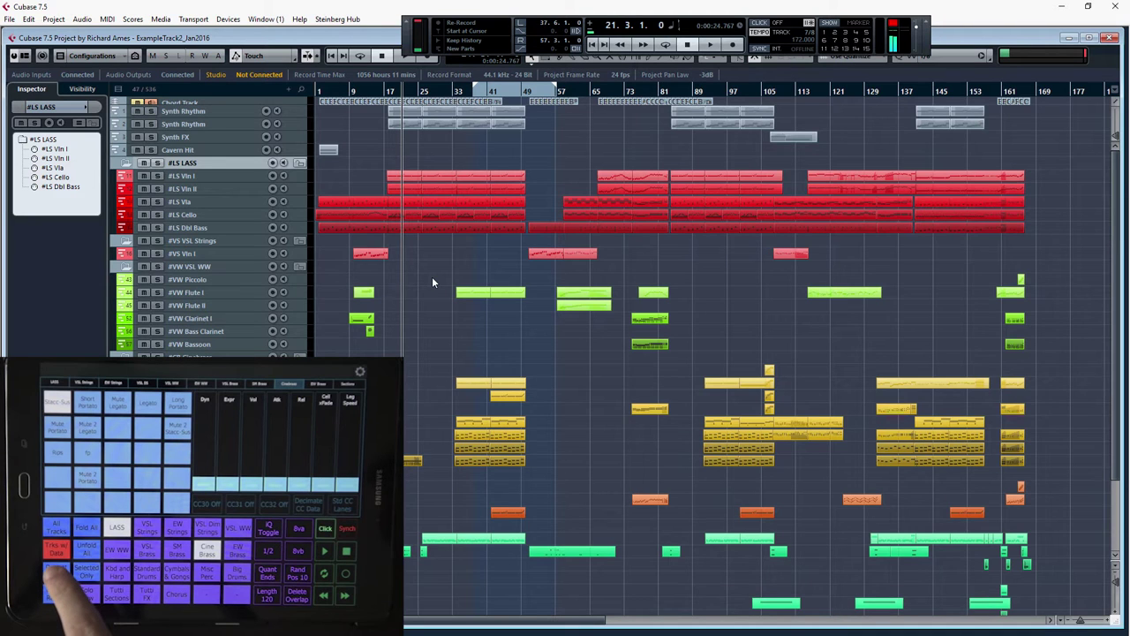
Limit the visible tracks to those with data at the cursor, and switch to those with data in the region
key(ctrl+alt+d)
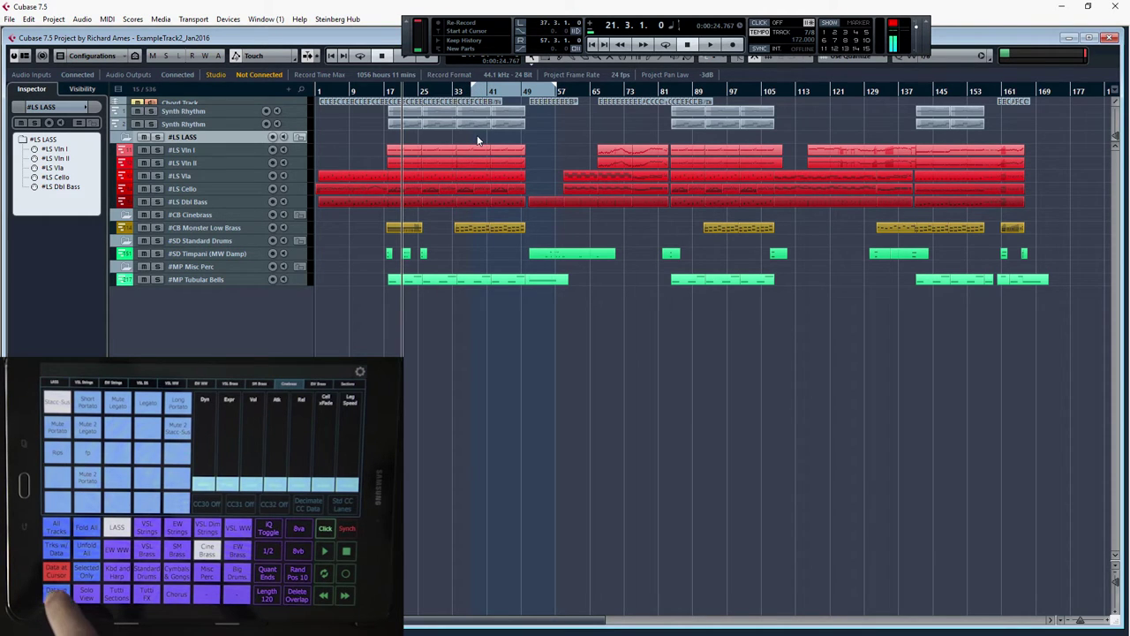
key(ctrl+alt+r)
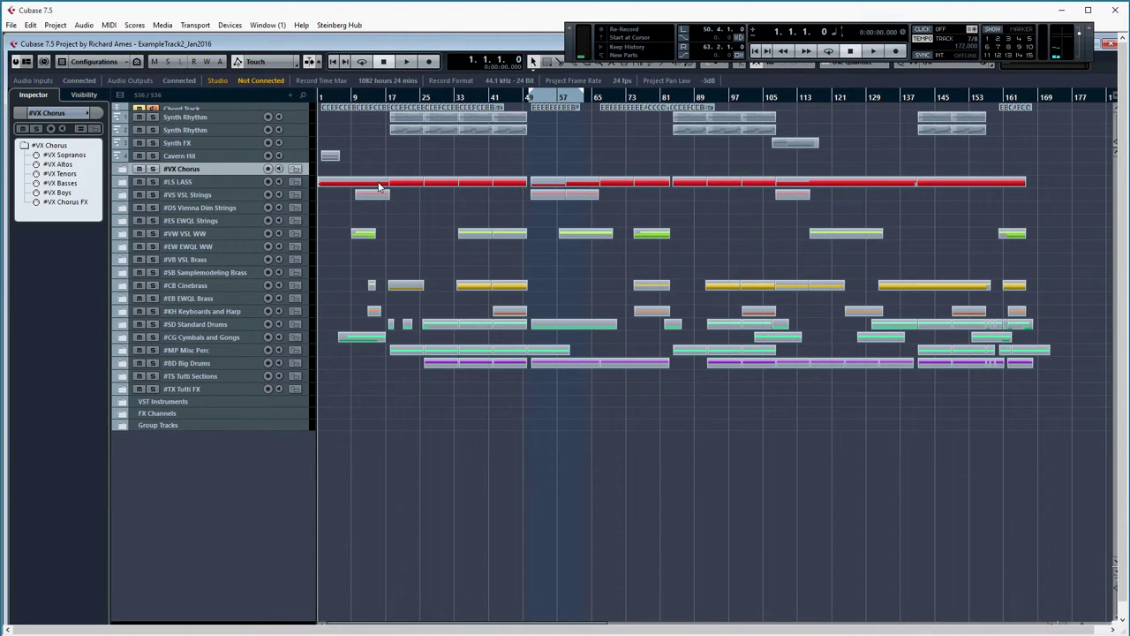
Expand the #VX Chorus folder, inspect its #VX Chorus FX and #VX Basses tracks, and collapse the folder
click(128, 168)
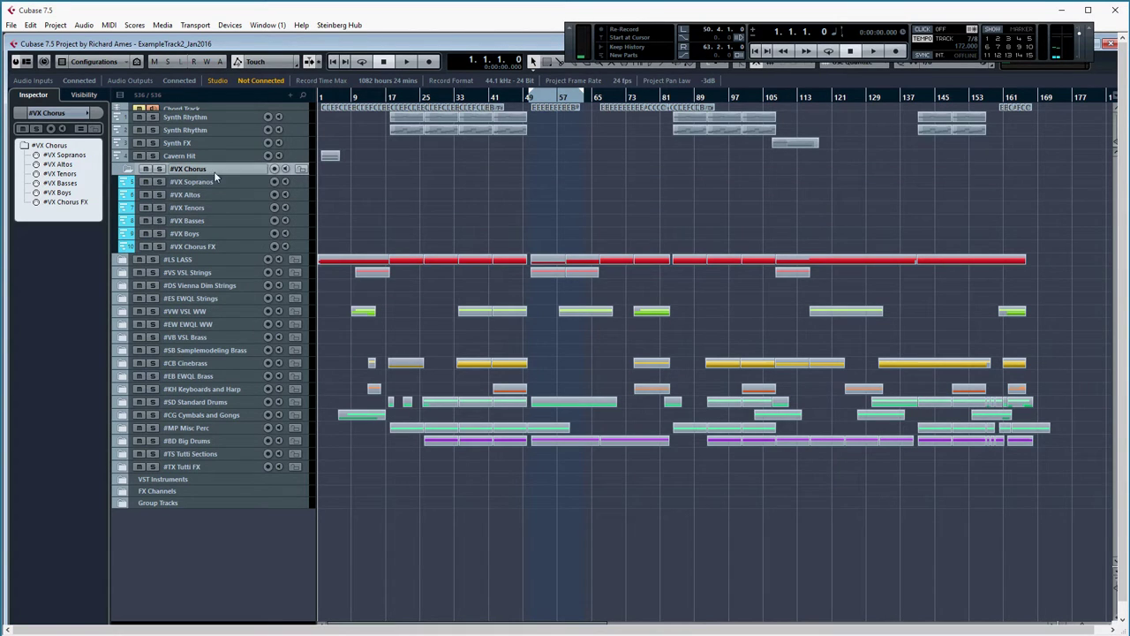
click(175, 246)
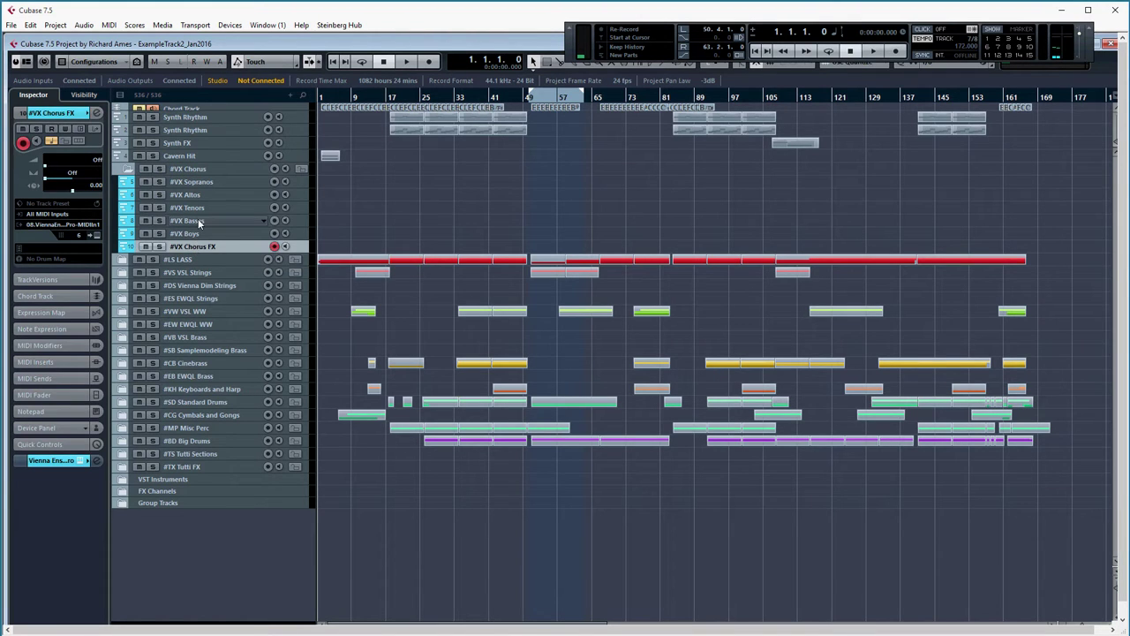
click(198, 220)
click(201, 169)
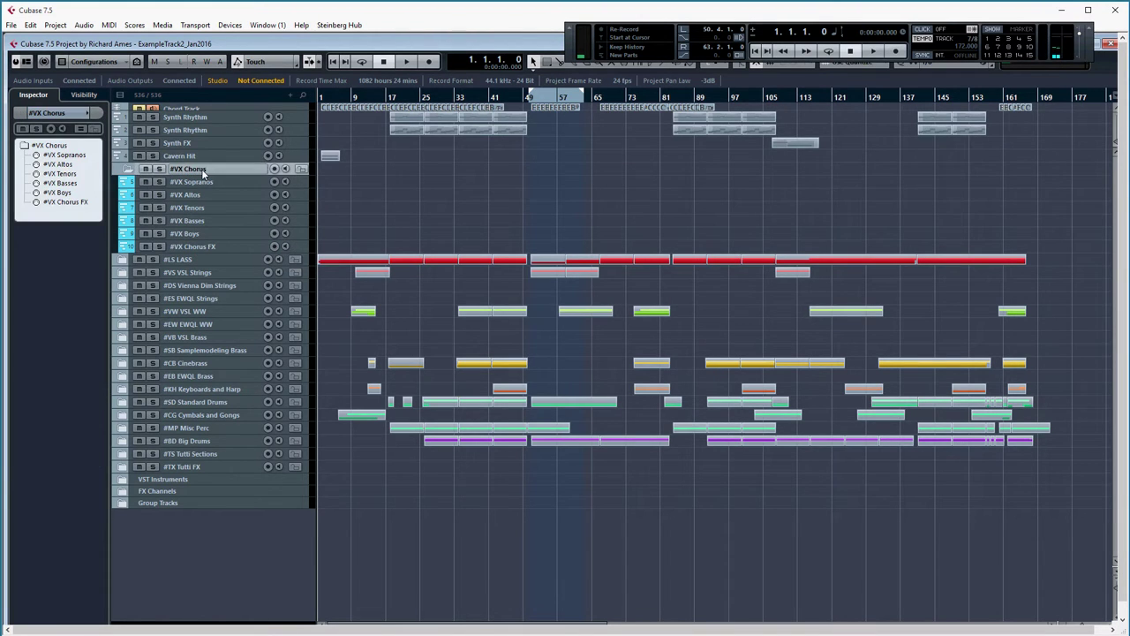
click(128, 169)
Expand and collapse the #LS LASS, #VS VSL Strings and #VX Chorus folders in turn to compare their track name prefixes
click(128, 181)
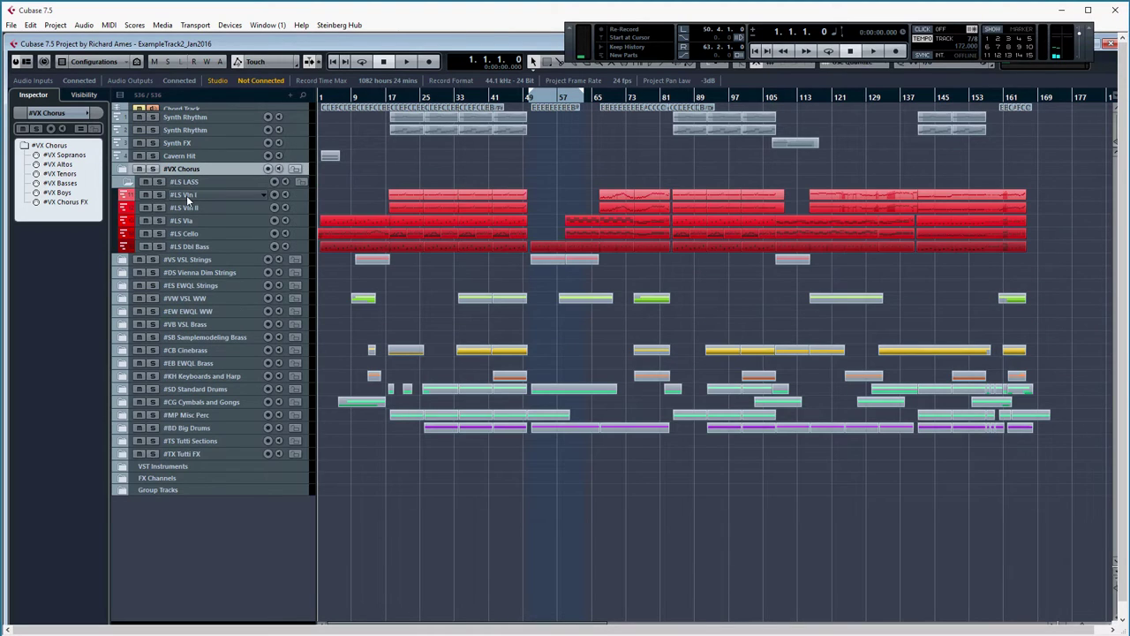
click(128, 182)
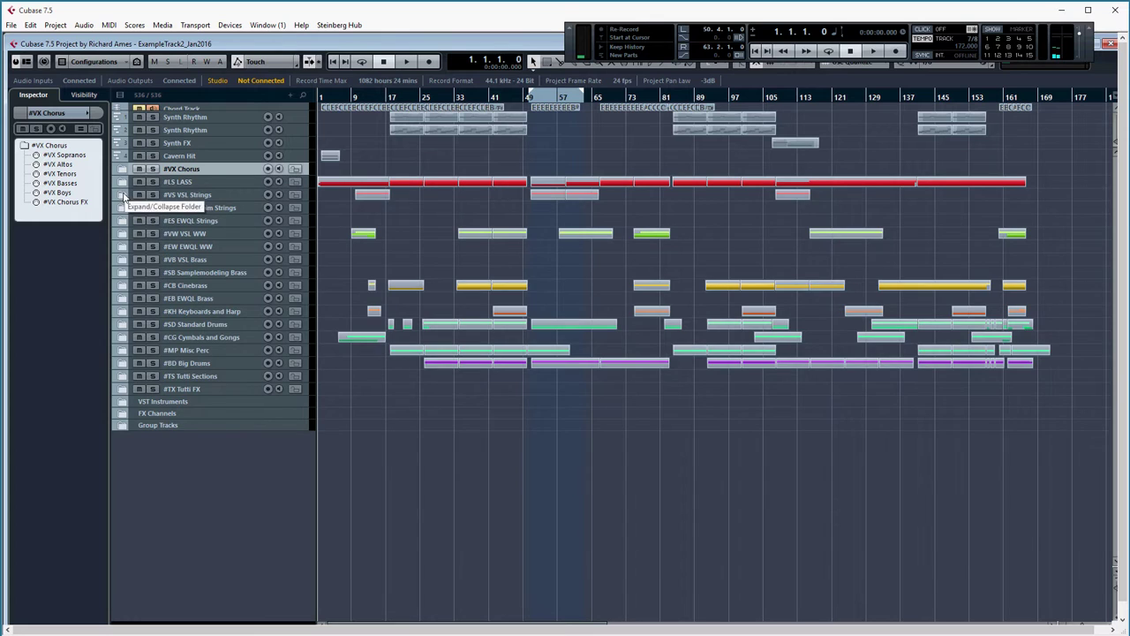
click(126, 194)
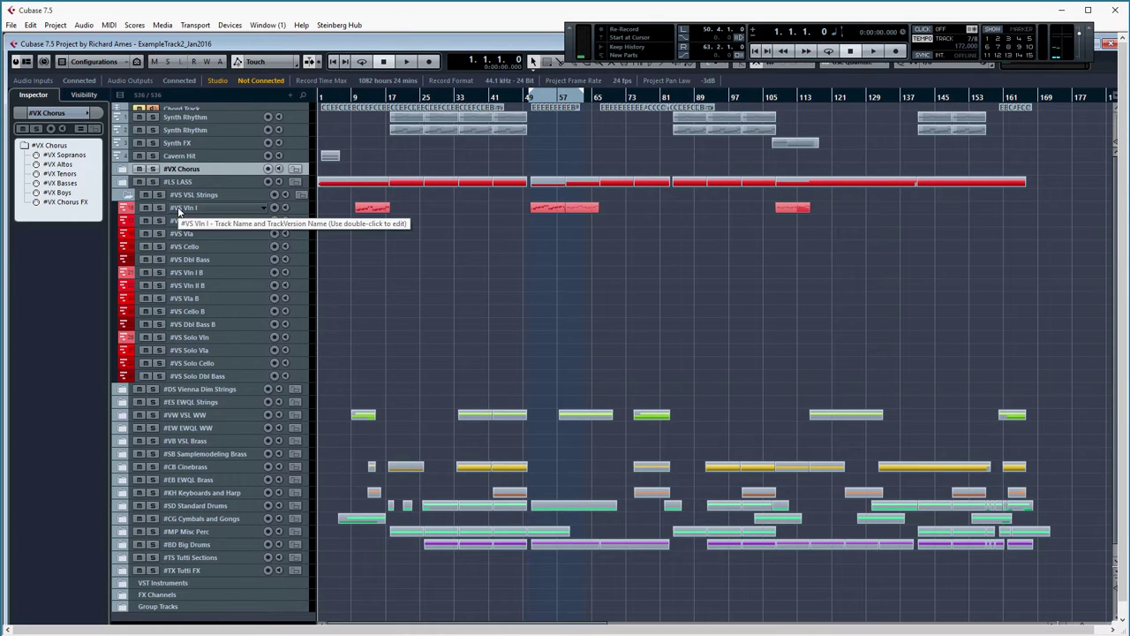
click(128, 195)
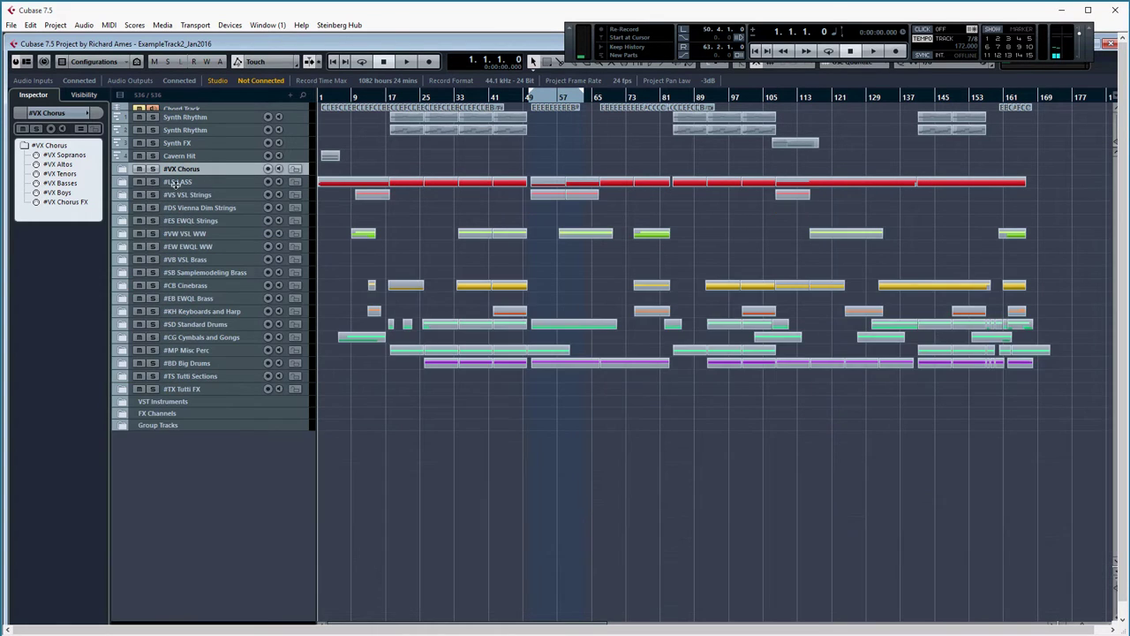
click(124, 168)
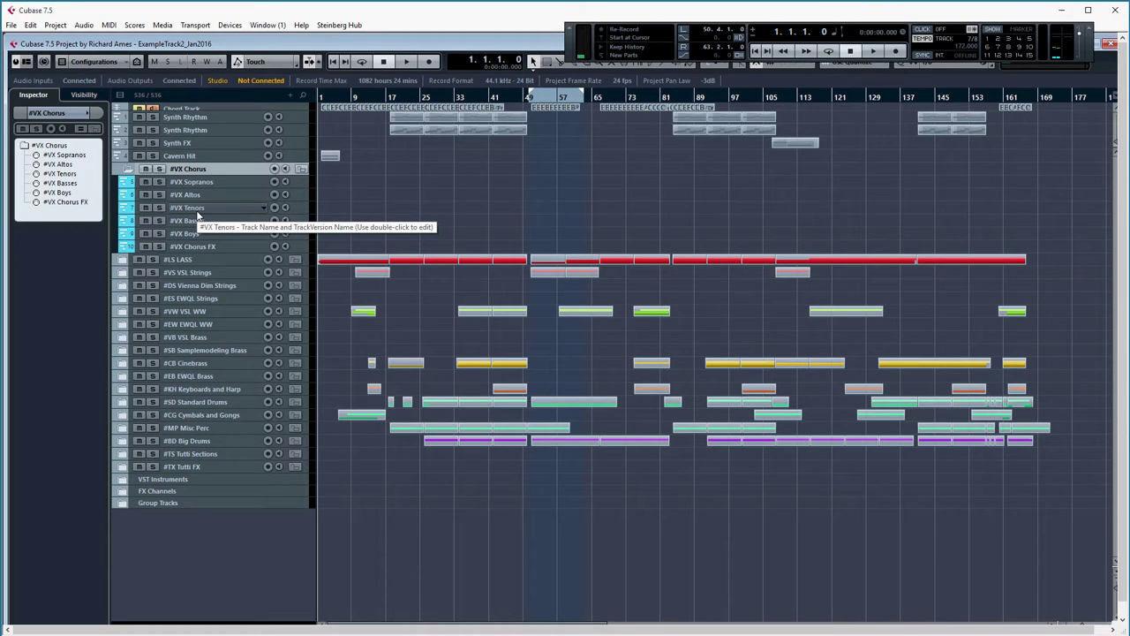
click(129, 168)
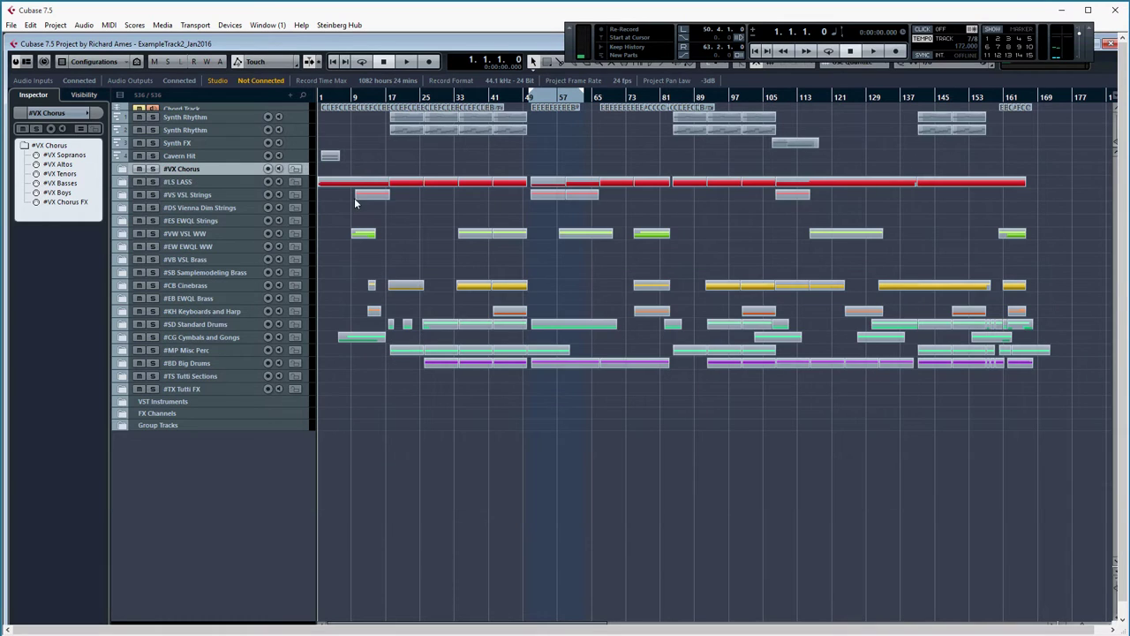
Switch to the keyswitches workbook in Excel and examine the Track Visibility Keys on the Dec2015 sheet
key(alt+Tab)
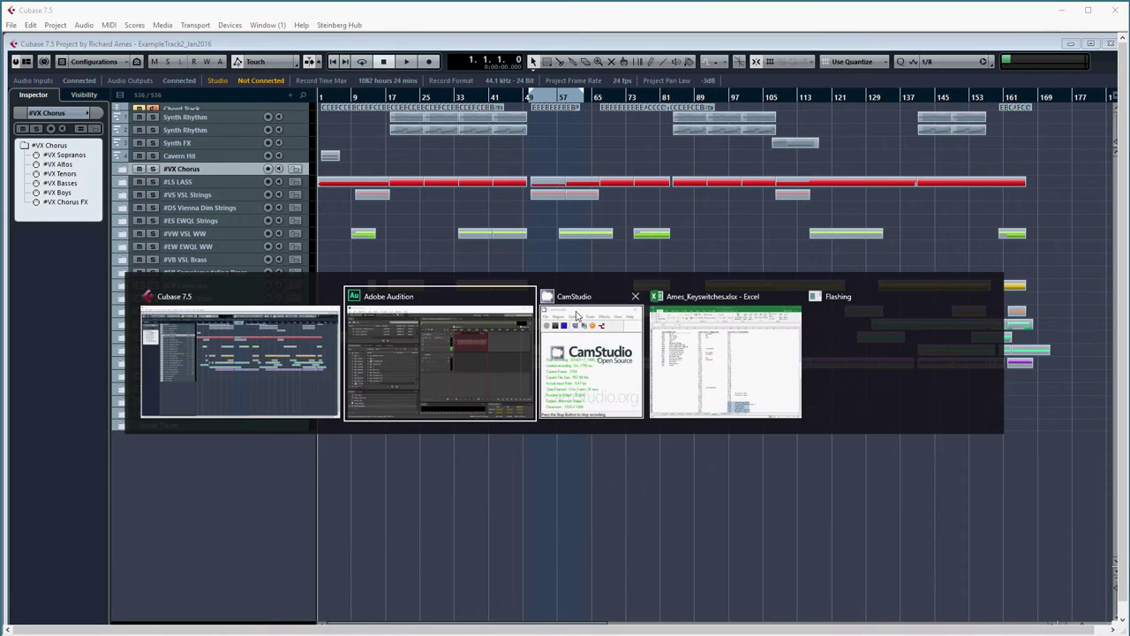
click(749, 360)
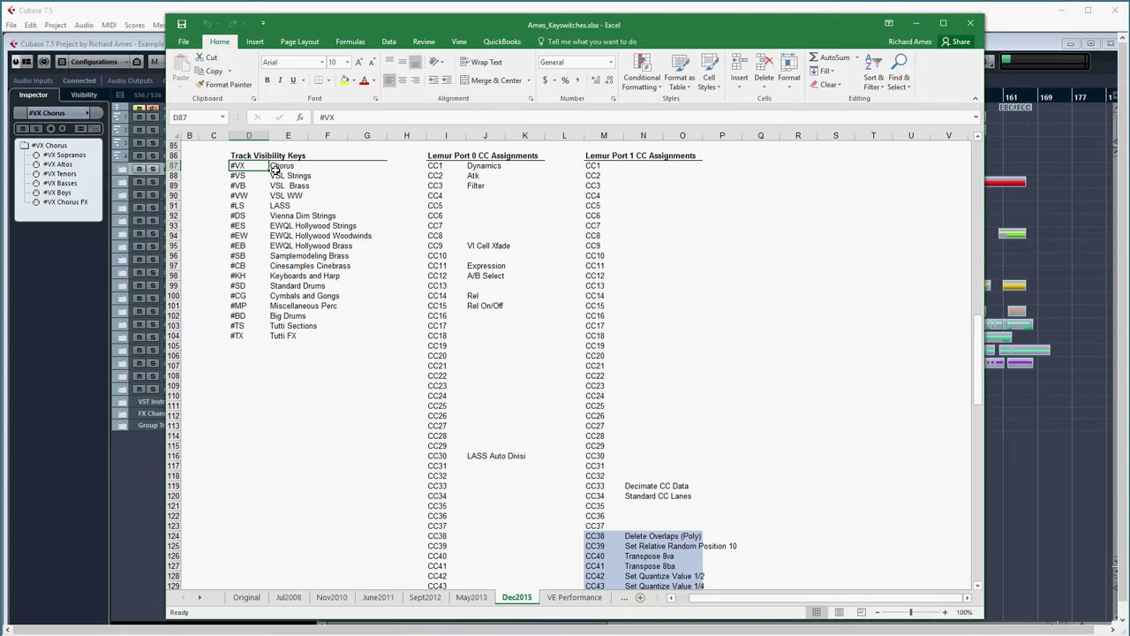
click(241, 177)
Examine the Lemur Port 1 CC Assignments list, from the transpose and quantize commands through the Show and Hide track entries
click(638, 555)
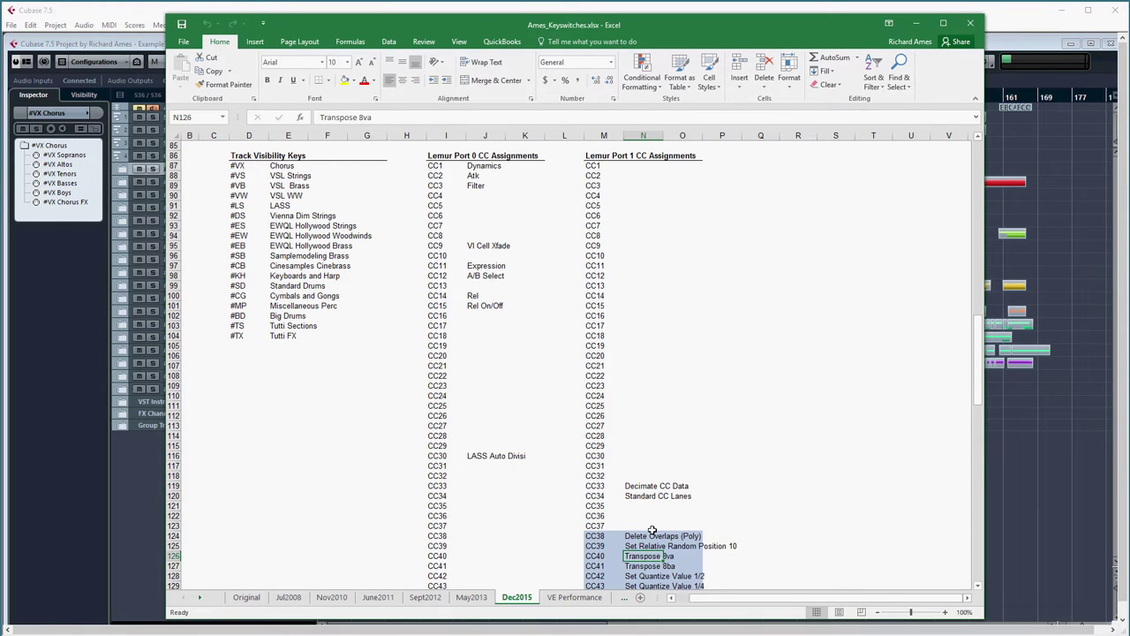
scroll(652, 530, down, 2)
scroll(653, 526, down, 5)
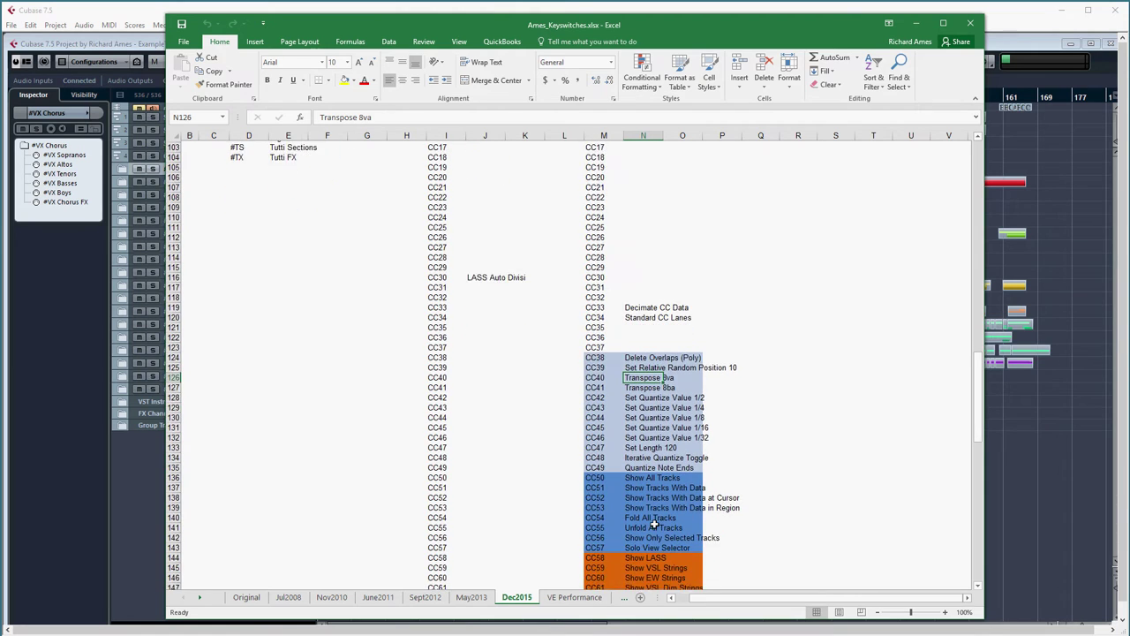
scroll(652, 376, down, 3)
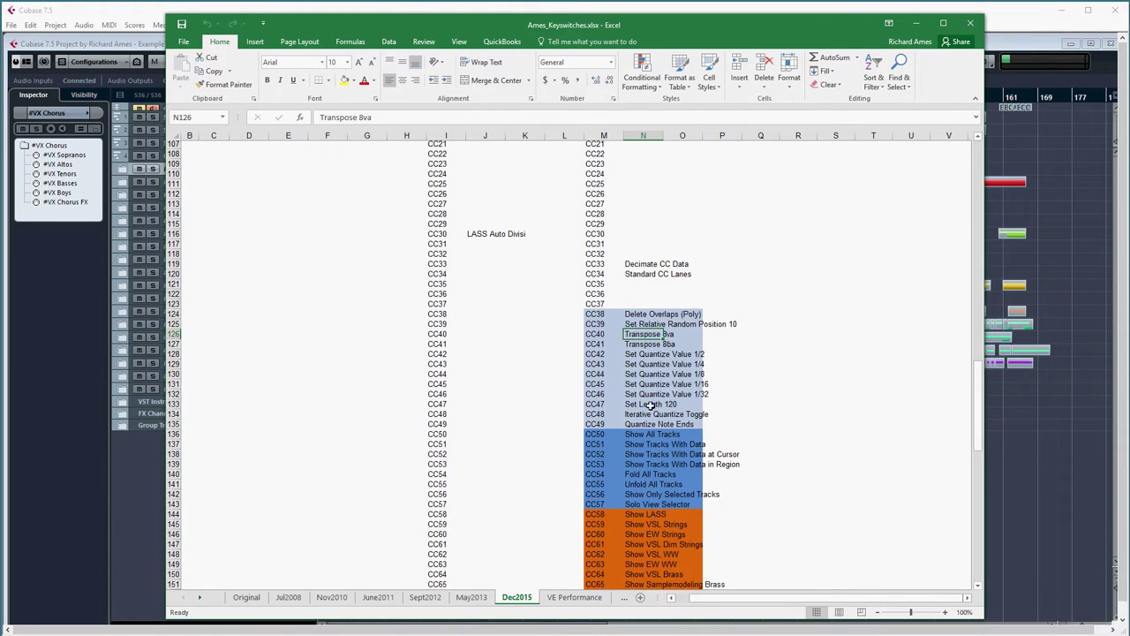
scroll(651, 411, down, 17)
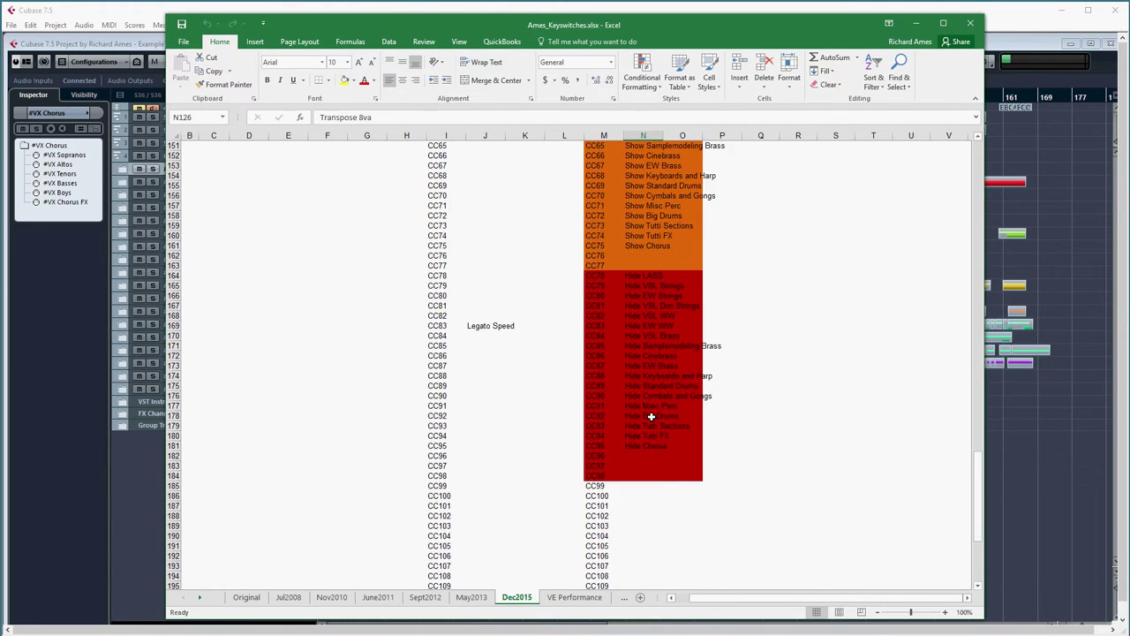
scroll(652, 419, down, 3)
scroll(667, 397, up, 16)
scroll(667, 395, up, 15)
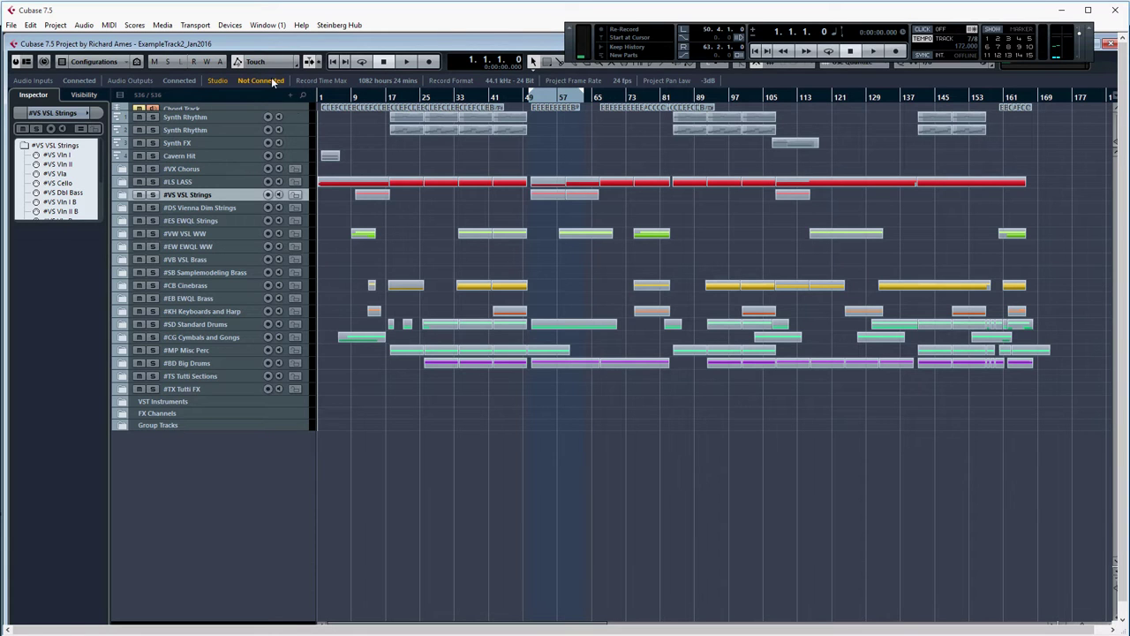
Open Cubase's Device Setup and check the controller addresses of the Track Quick Controls and VST Quick Controls
click(233, 26)
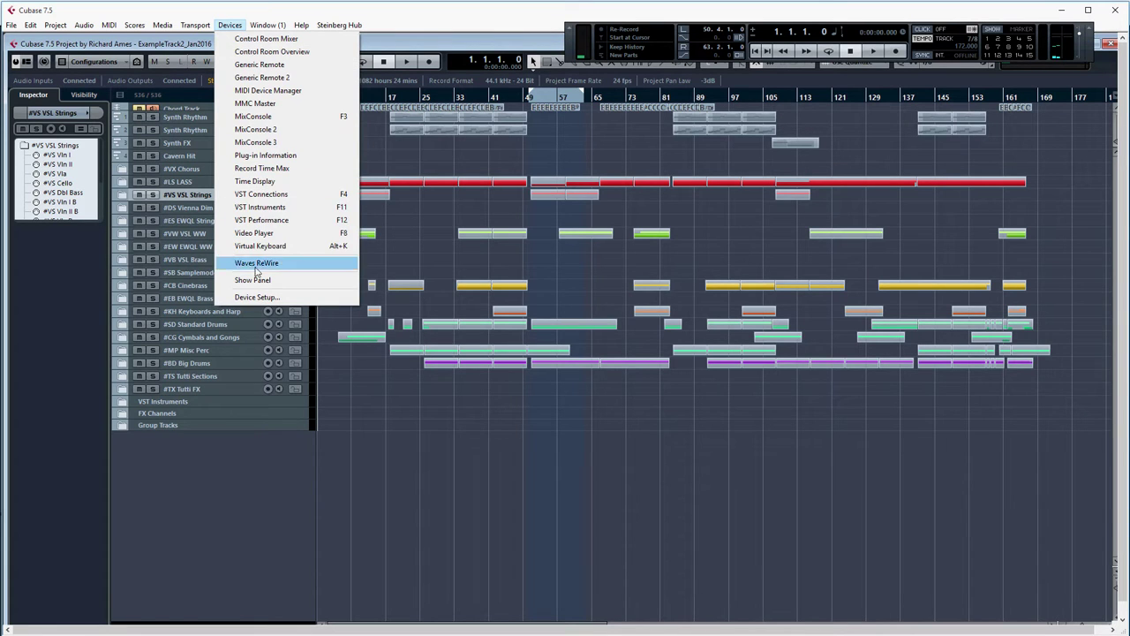
click(258, 296)
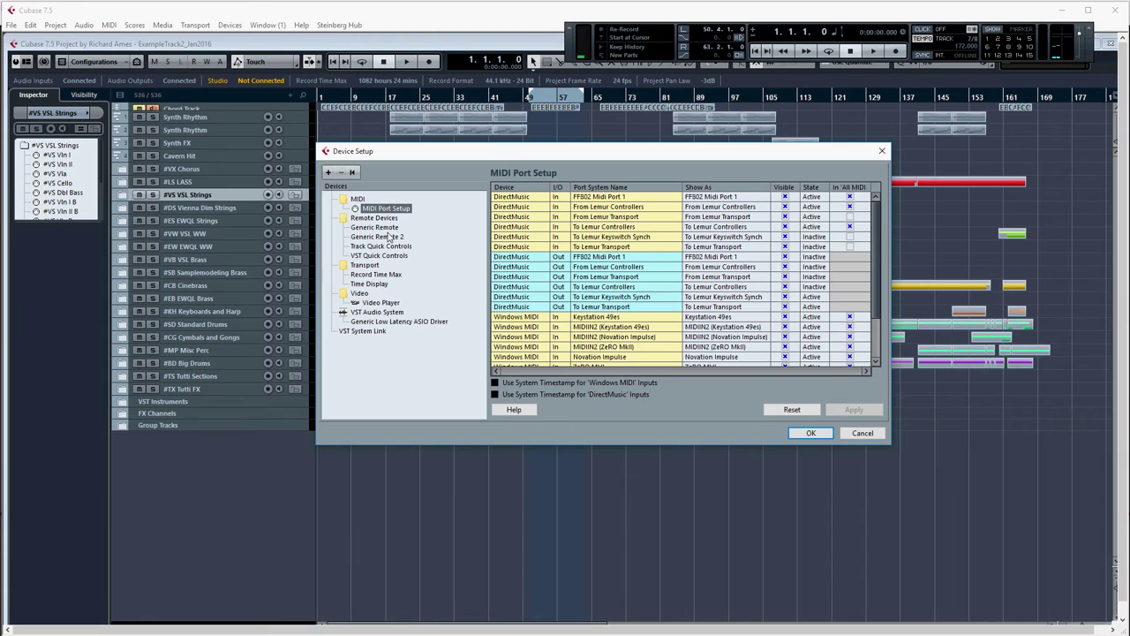
click(380, 218)
click(380, 246)
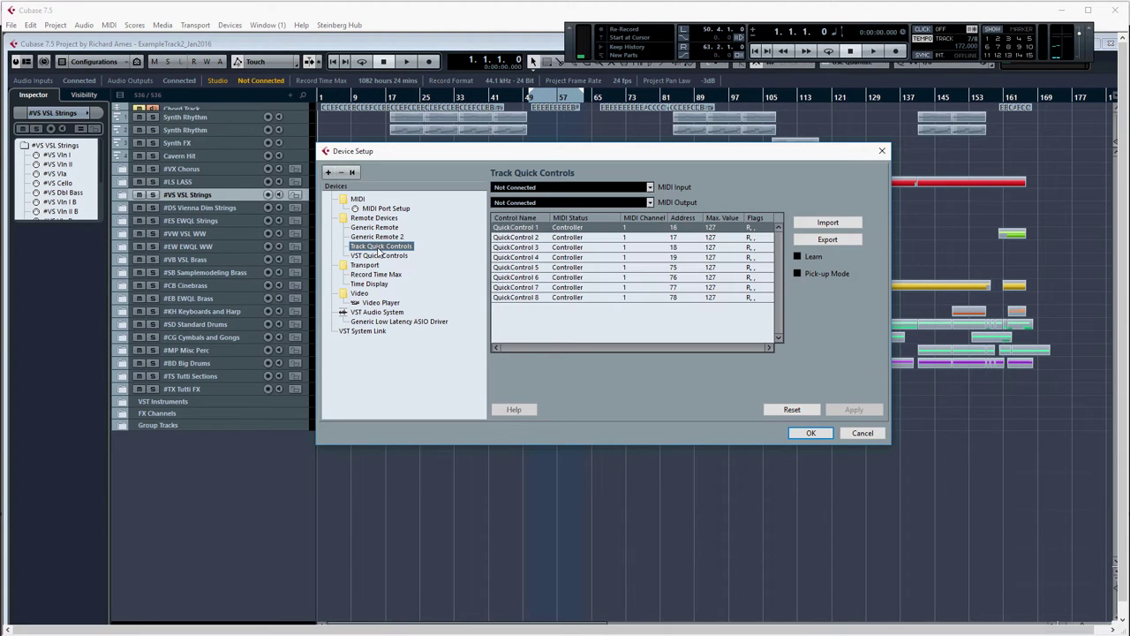
click(379, 256)
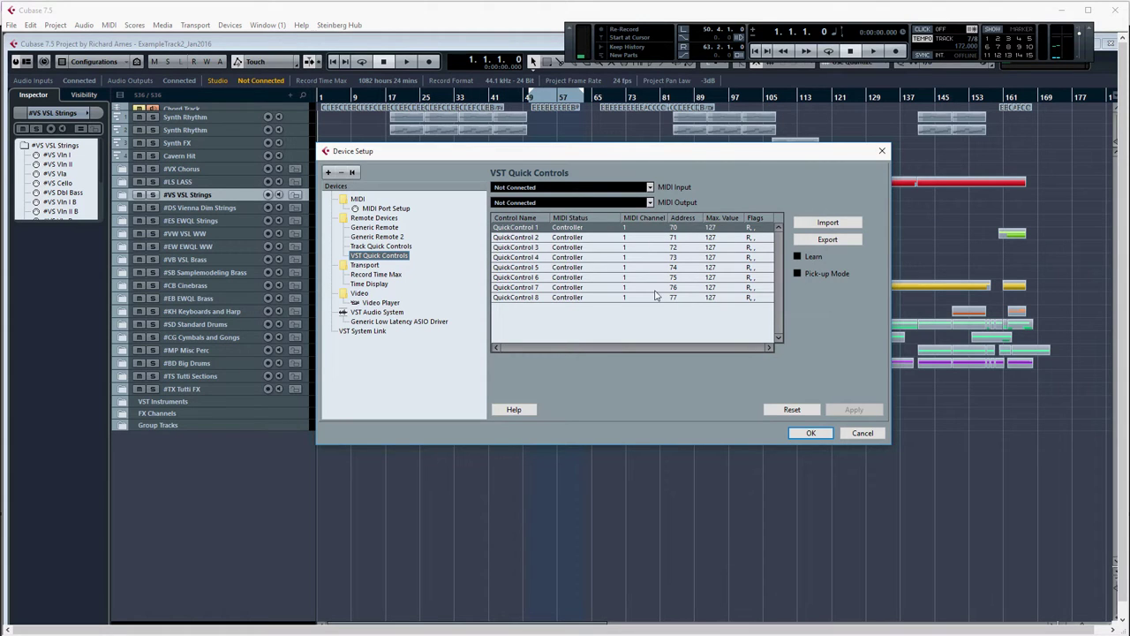
Return to the Excel keyswitches workbook and examine the Show and Hide track assignments from CC71 to CC85
key(alt+Tab)
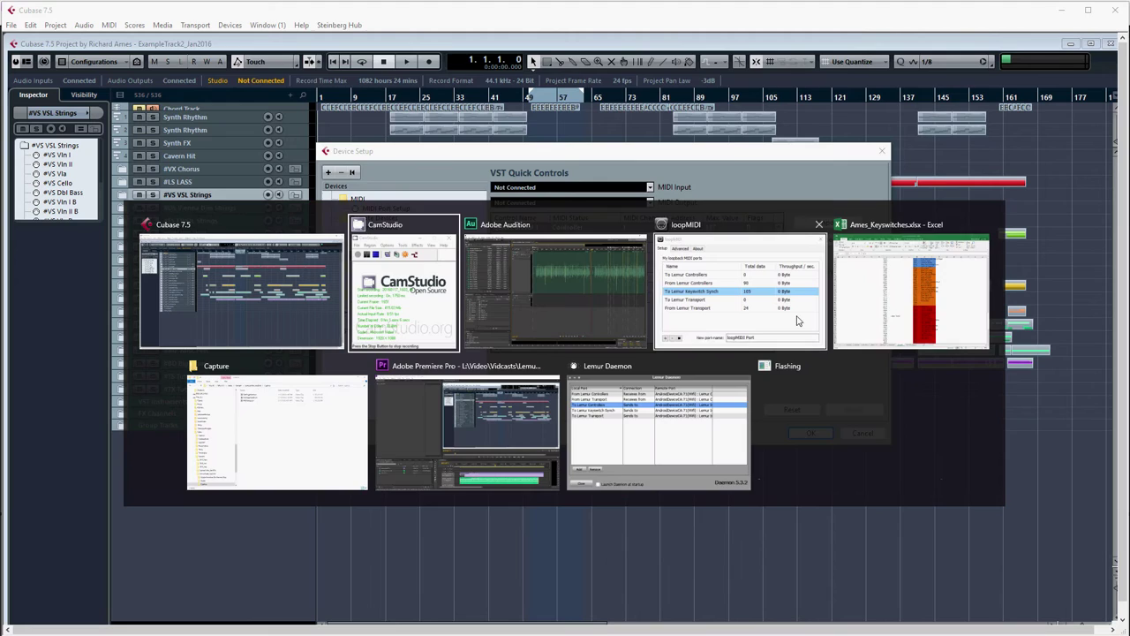
click(853, 308)
drag(592, 326, 676, 463)
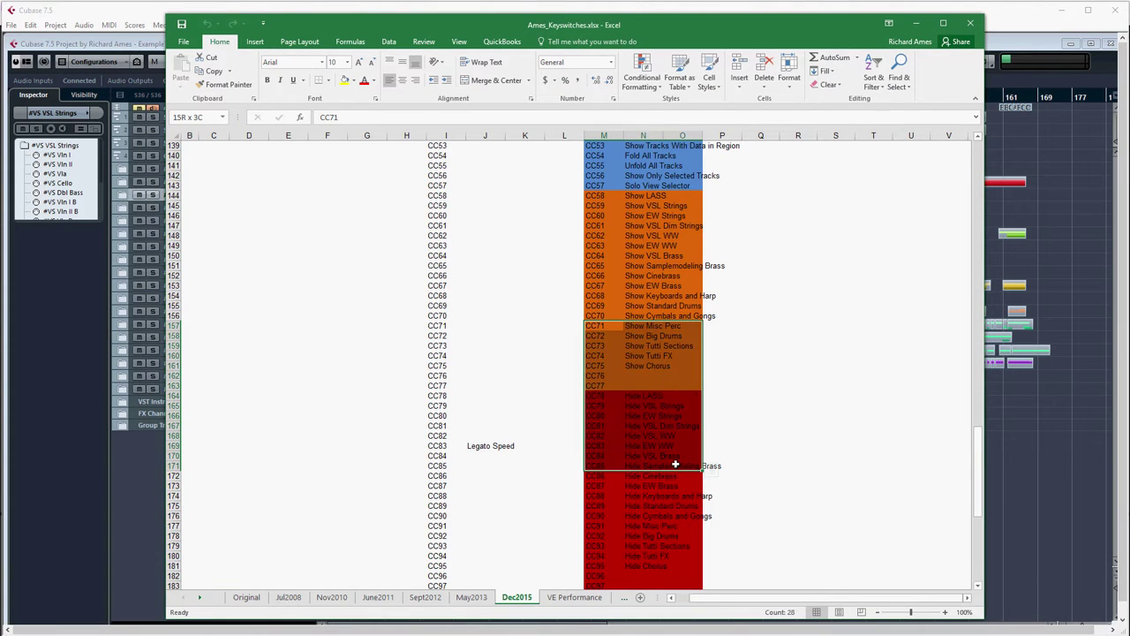
click(638, 344)
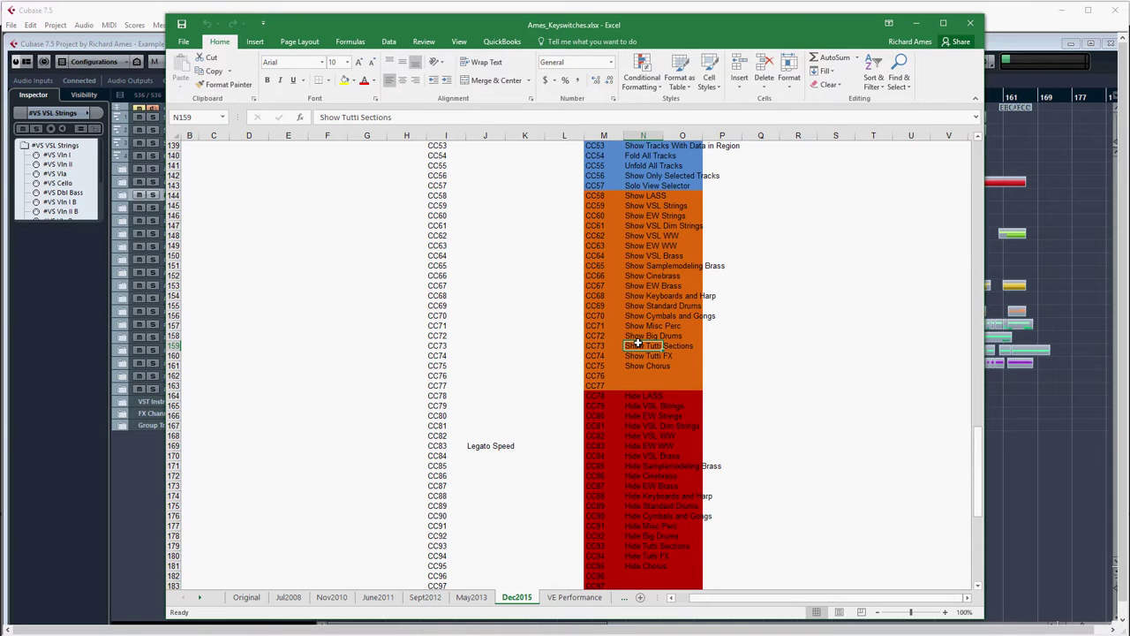
Switch to loopMIDI and review the To and From ports for Lemur Controllers and Lemur Transport
key(alt+Tab)
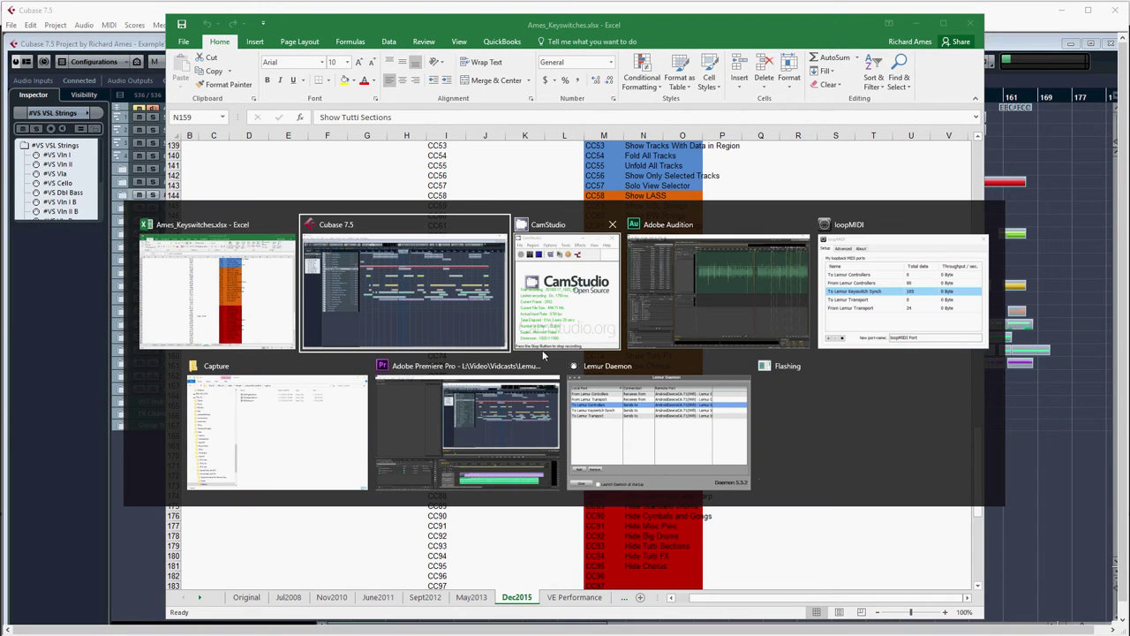
click(858, 335)
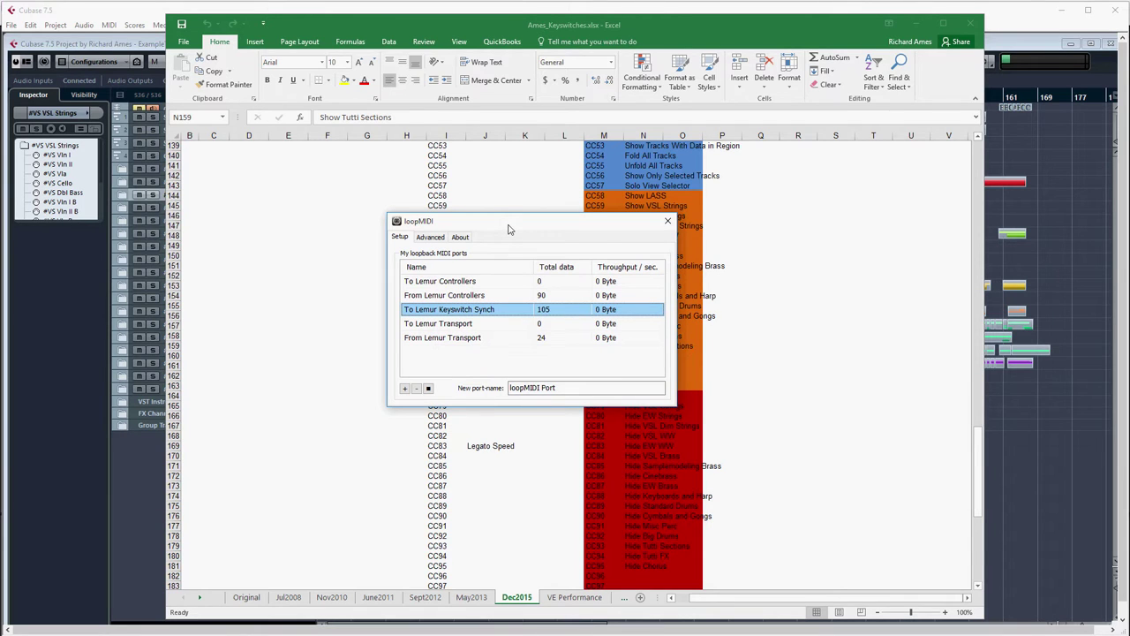
click(447, 283)
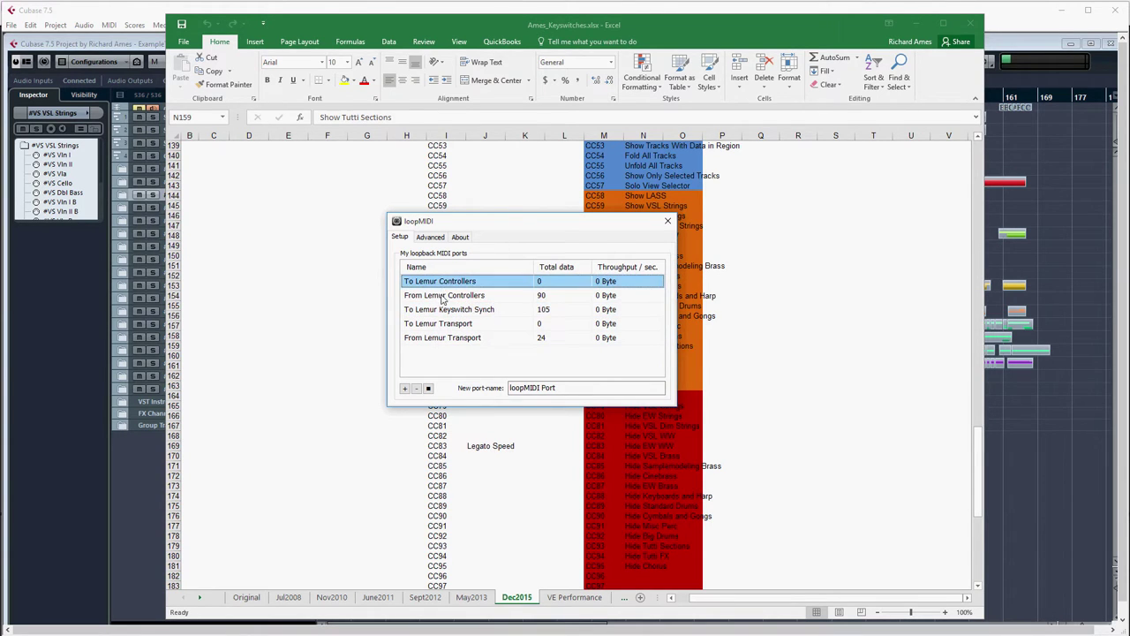
click(443, 299)
click(442, 324)
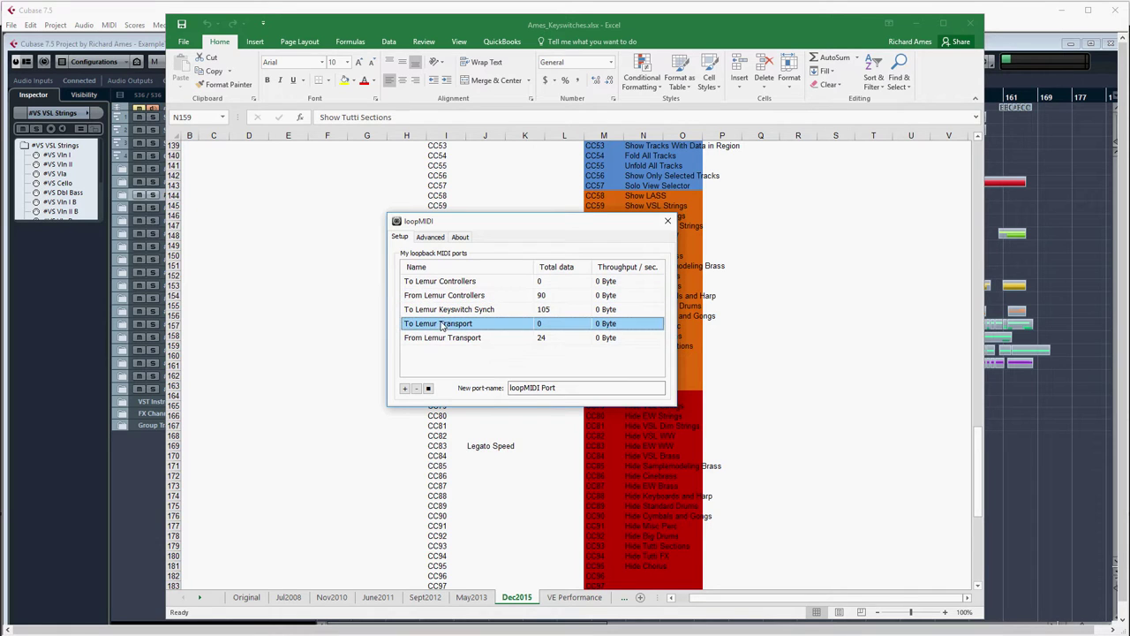
click(441, 339)
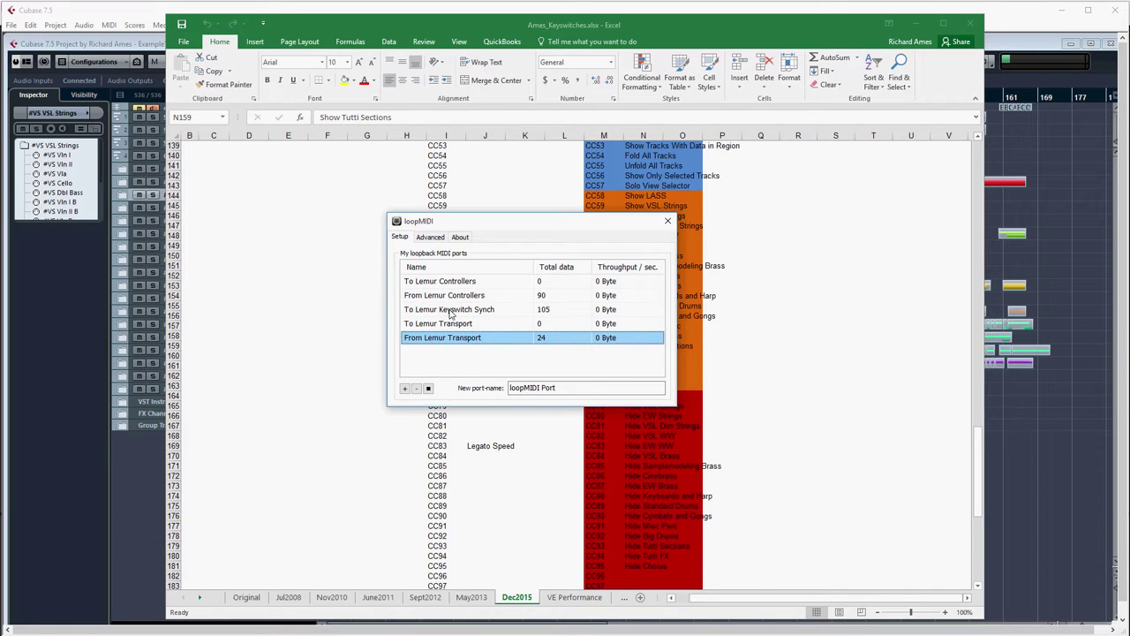
Review the loopMIDI ports for Lemur Keyswitch Synch, Lemur Controllers and Lemur Transport
click(451, 311)
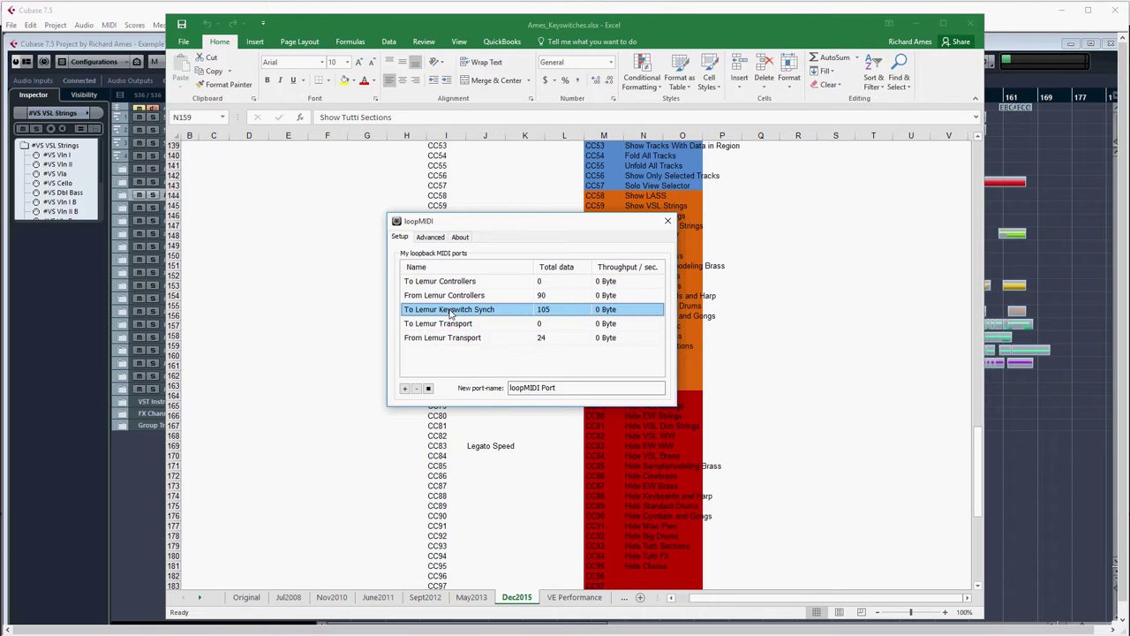
click(454, 283)
click(453, 298)
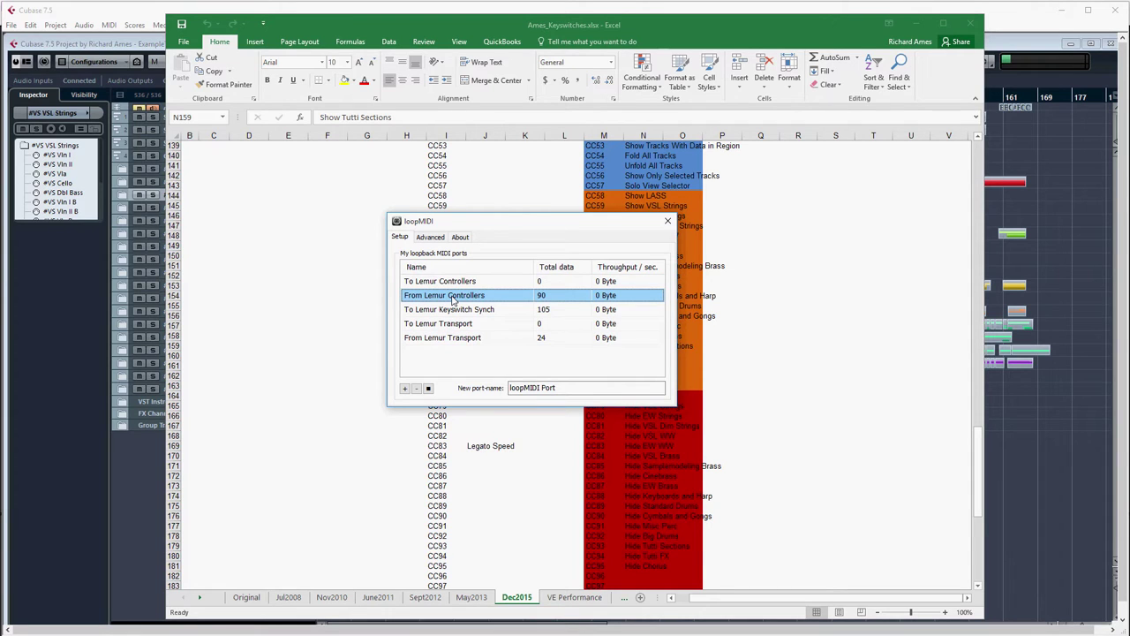
click(453, 325)
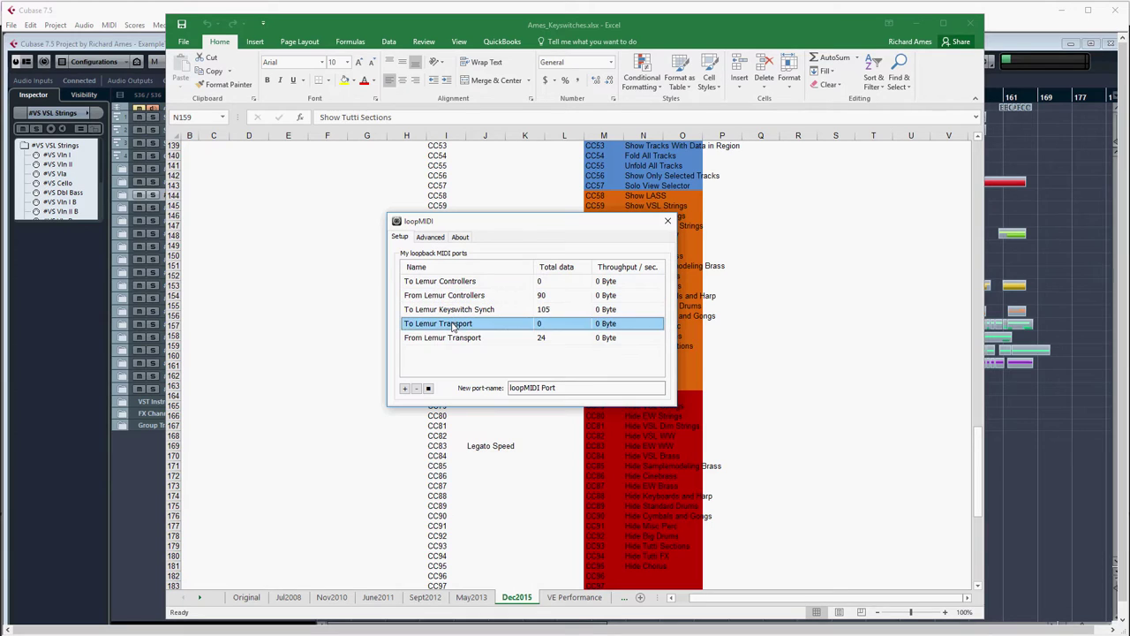
click(458, 338)
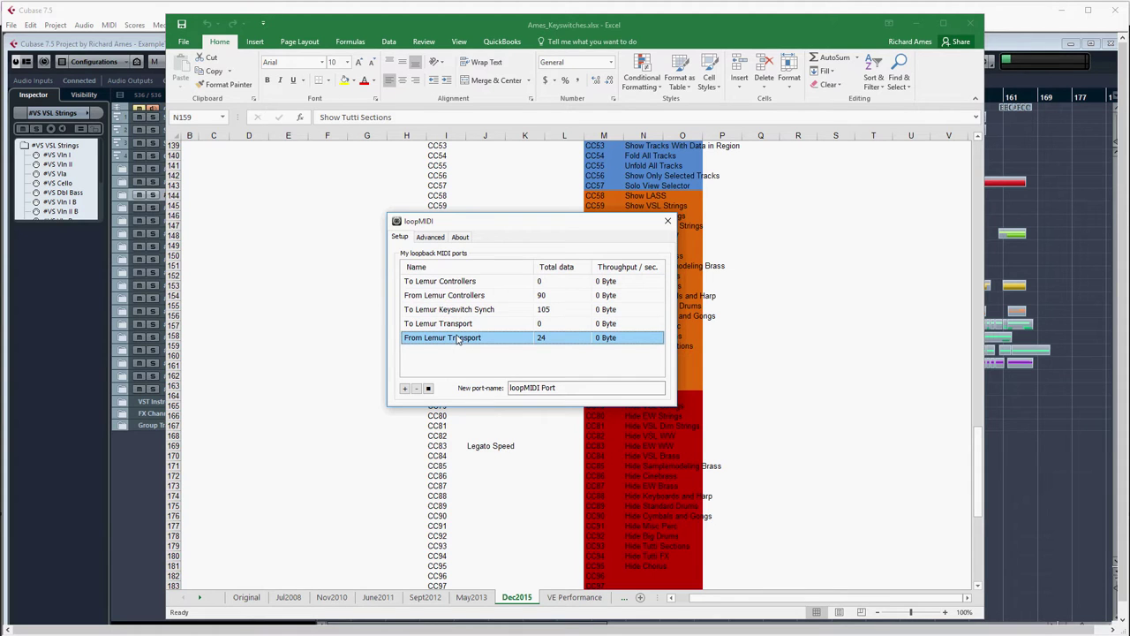
Switch to Cubase and check the Lemur ports in the Device Setup's MIDI Port Setup
click(147, 49)
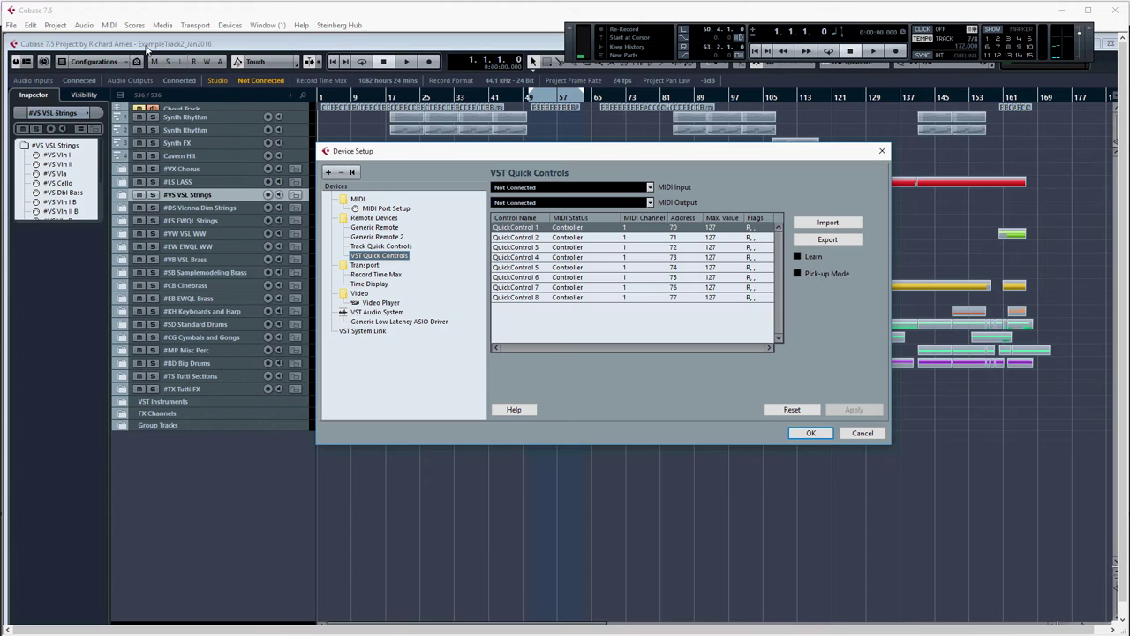
click(388, 209)
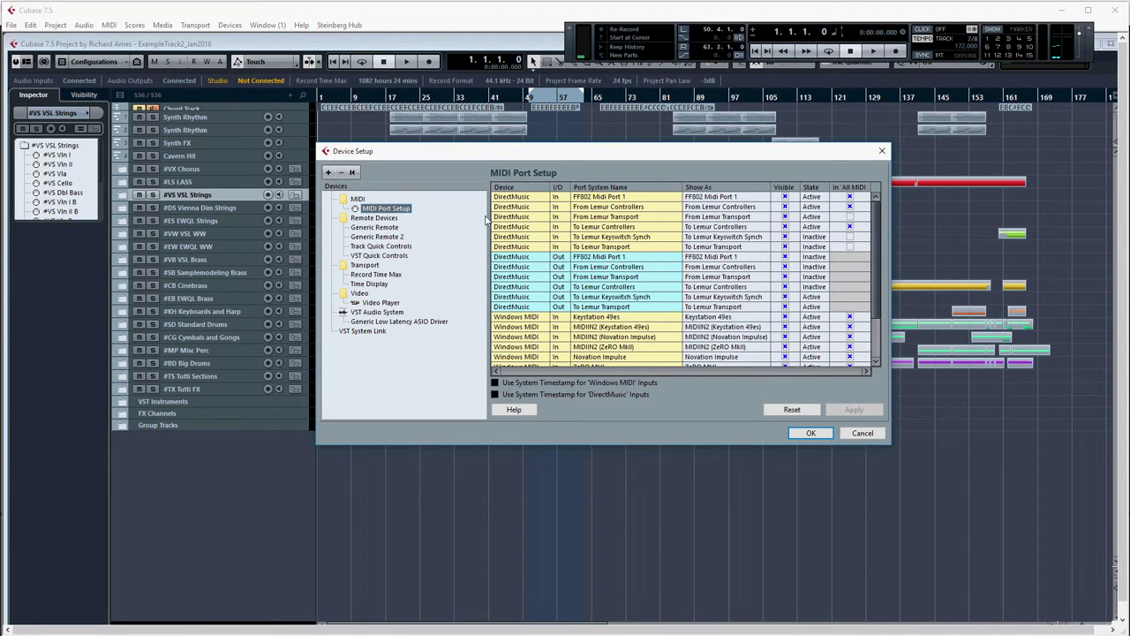
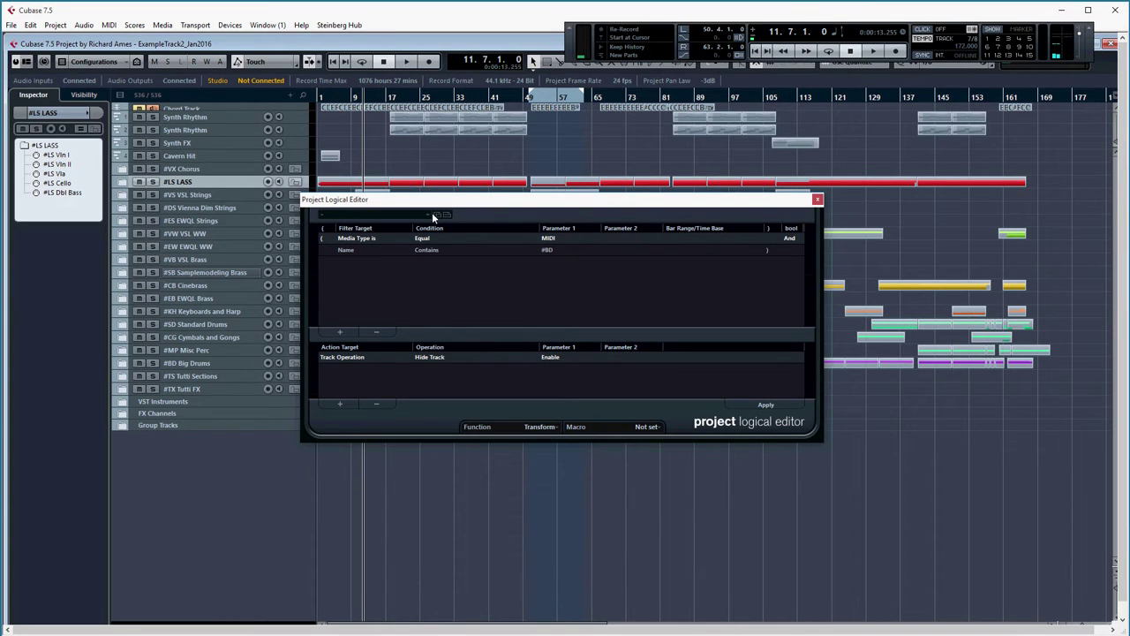
Load the Ames - Track Vis preset Hide #BD in the Project Logical Editor and review its filter and action
click(429, 216)
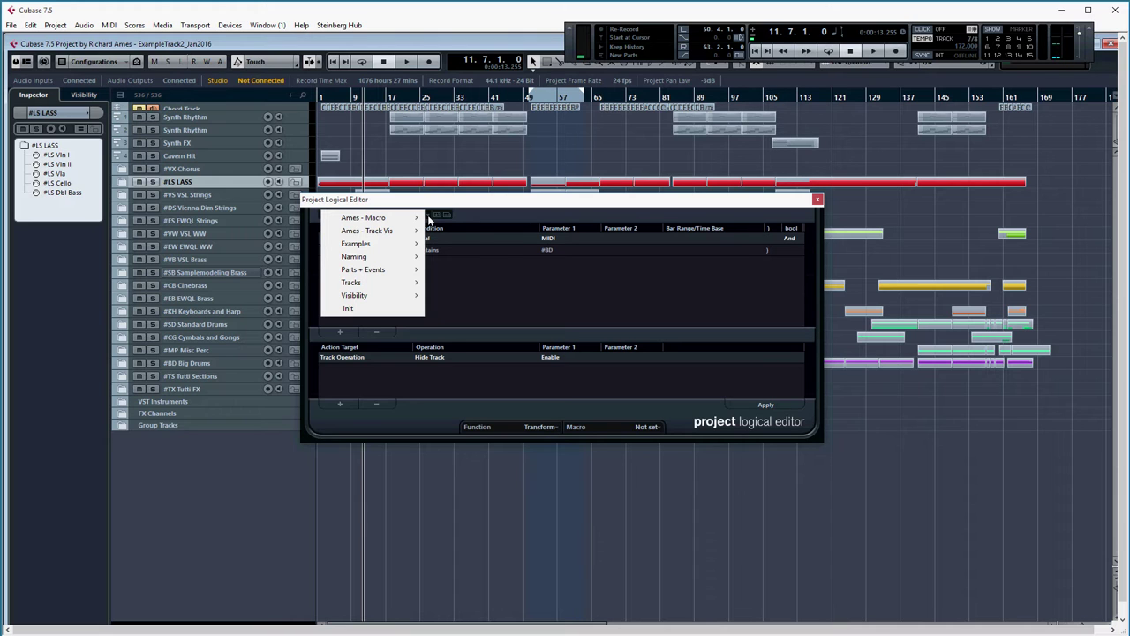
mouse_move(387, 219)
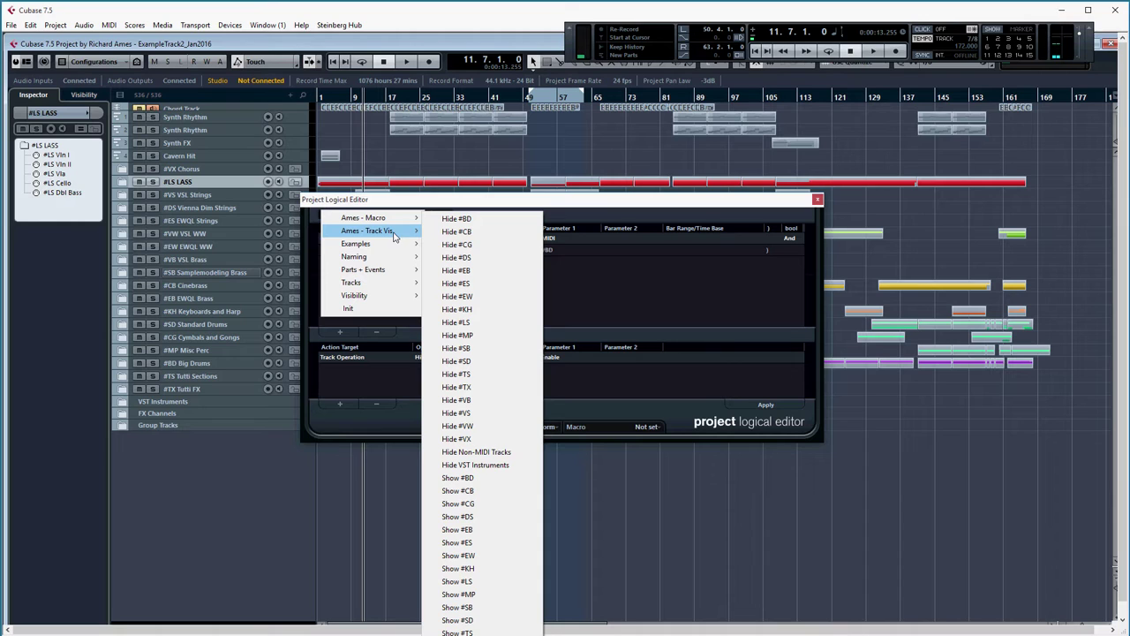
click(469, 221)
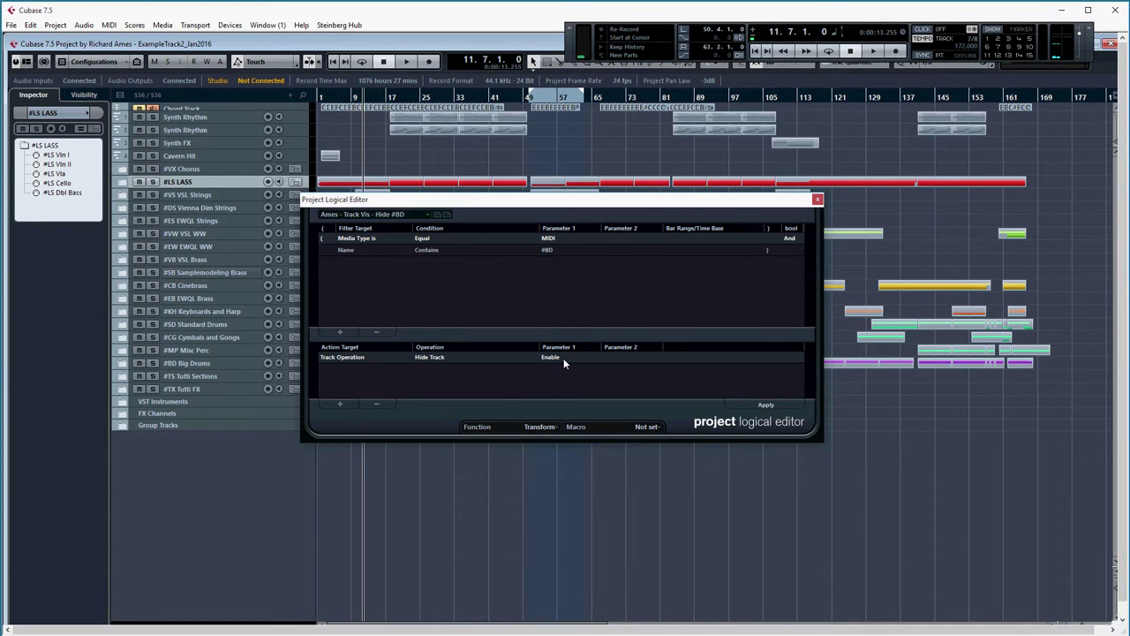
Load the Hide #CB preset from Ames - Track Vis and inspect its name filter parameter
click(426, 214)
mouse_move(402, 230)
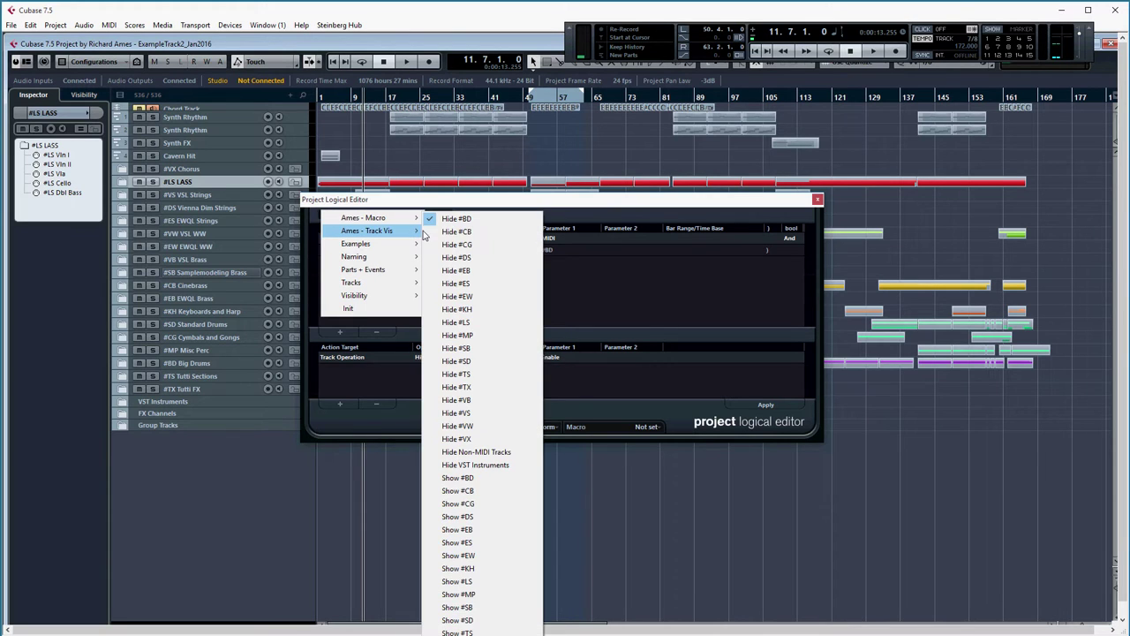
click(454, 232)
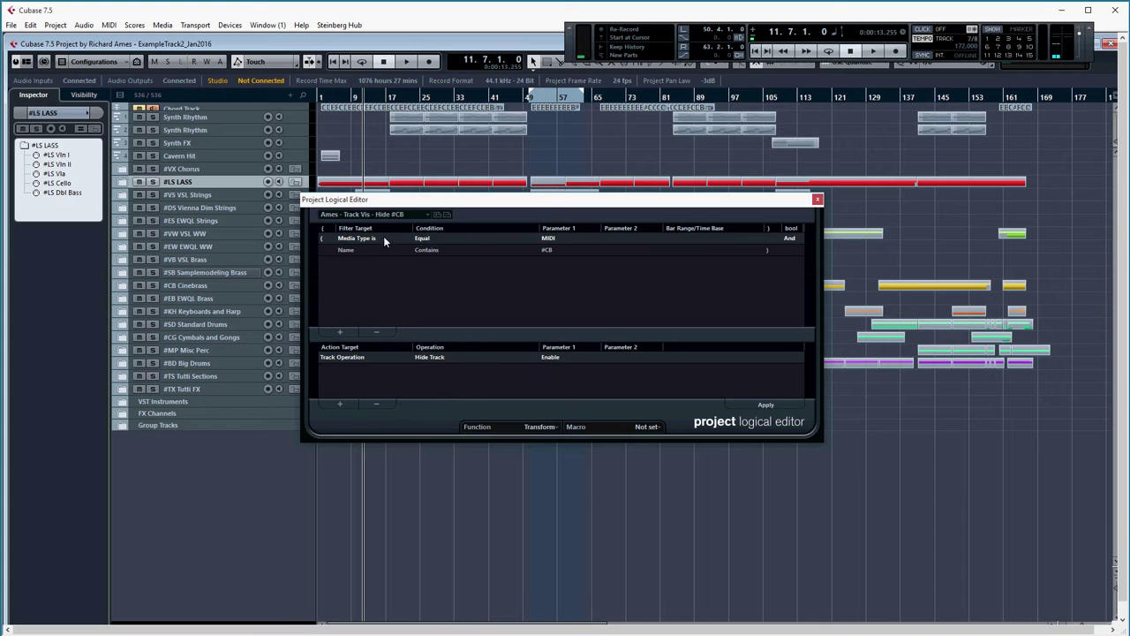
click(554, 250)
double_click(567, 253)
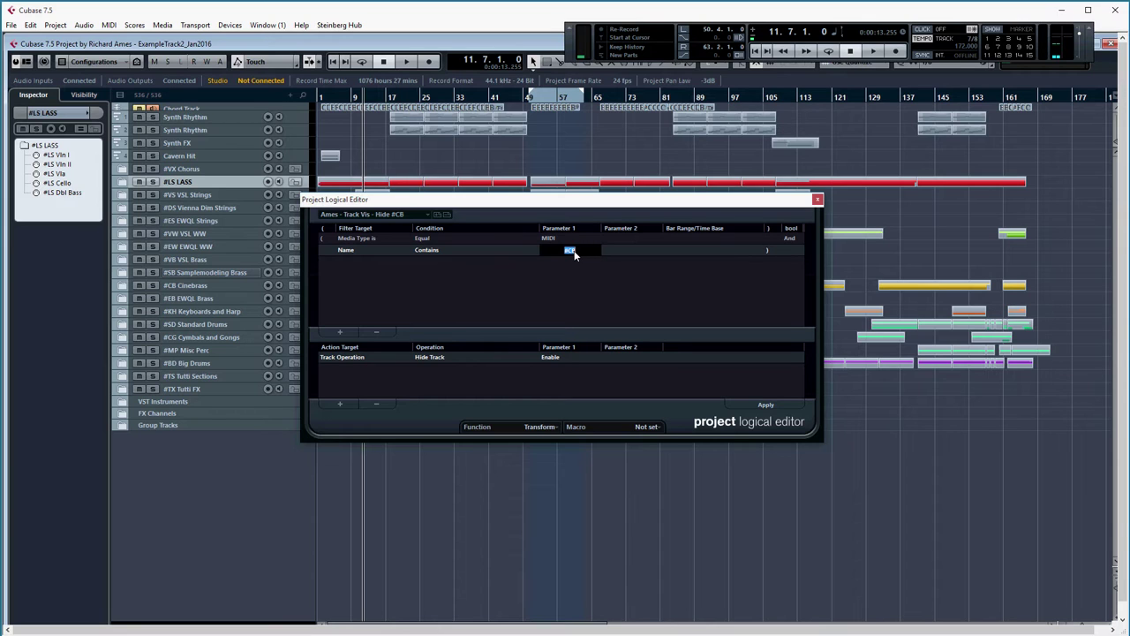
Load the Hide #CG track visibility preset and check its name filter
click(427, 216)
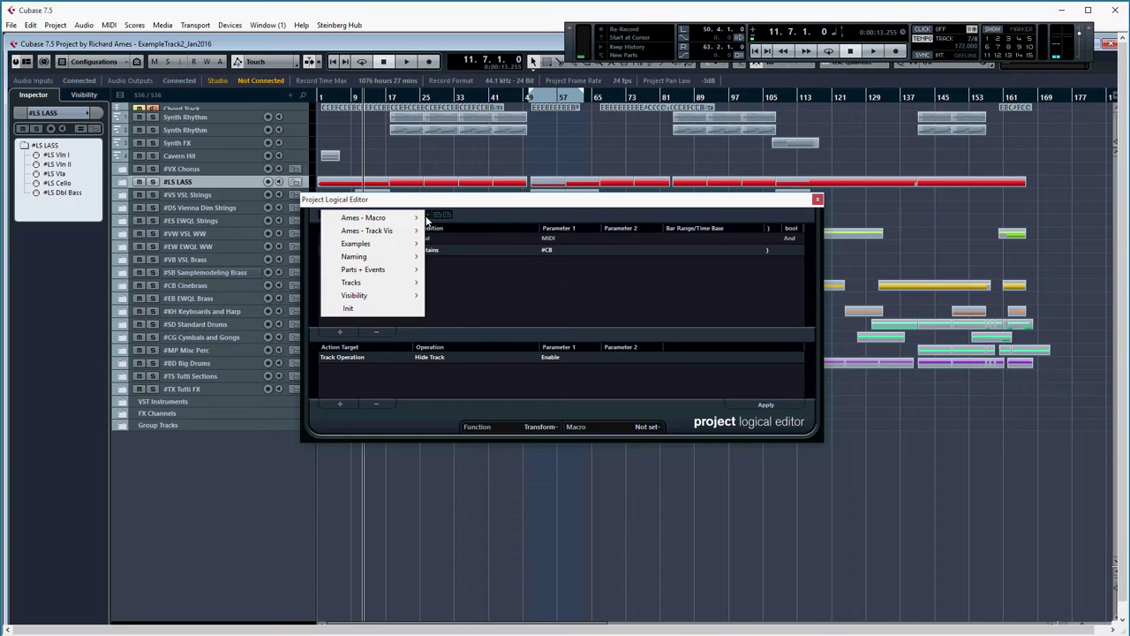
mouse_move(415, 231)
click(465, 248)
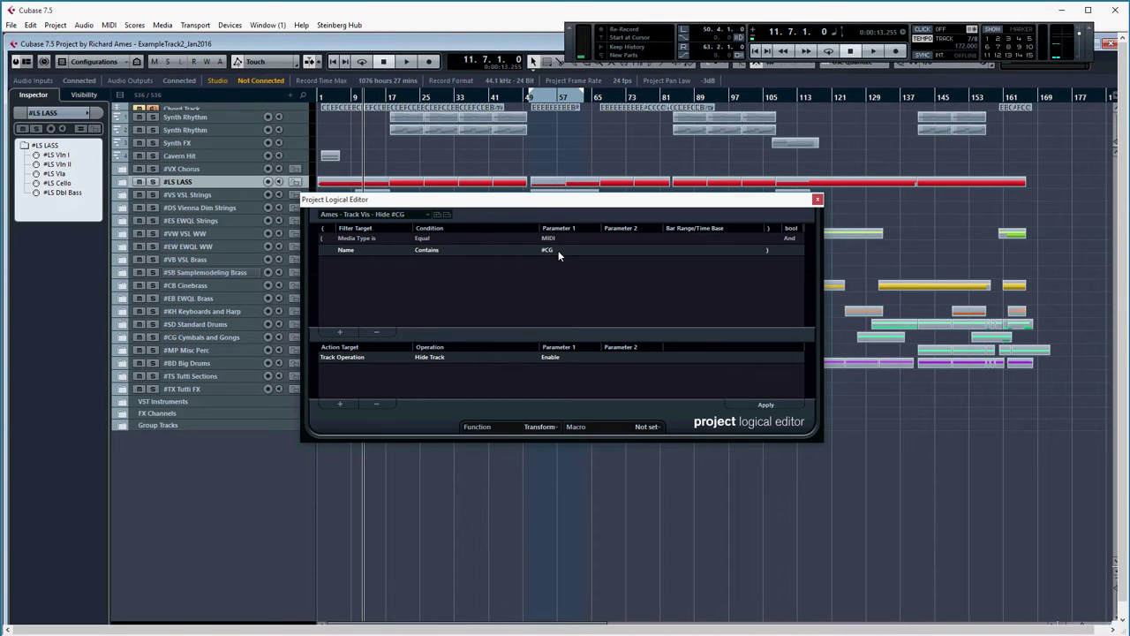
Load the Show #BD track visibility preset and check its Hide Track action parameter
click(427, 220)
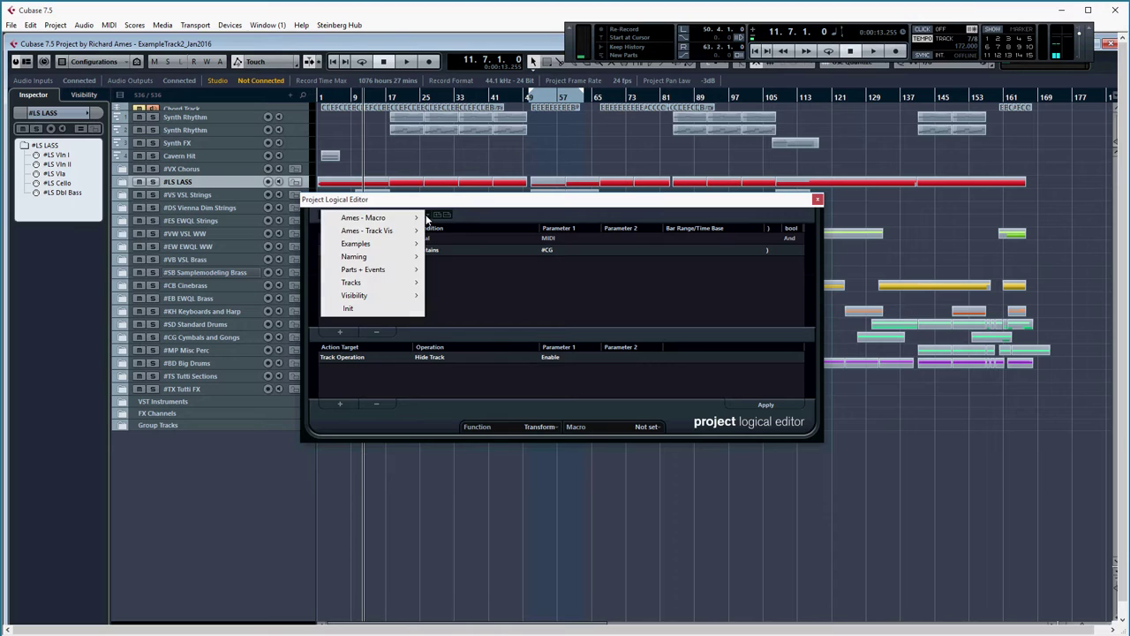
mouse_move(389, 231)
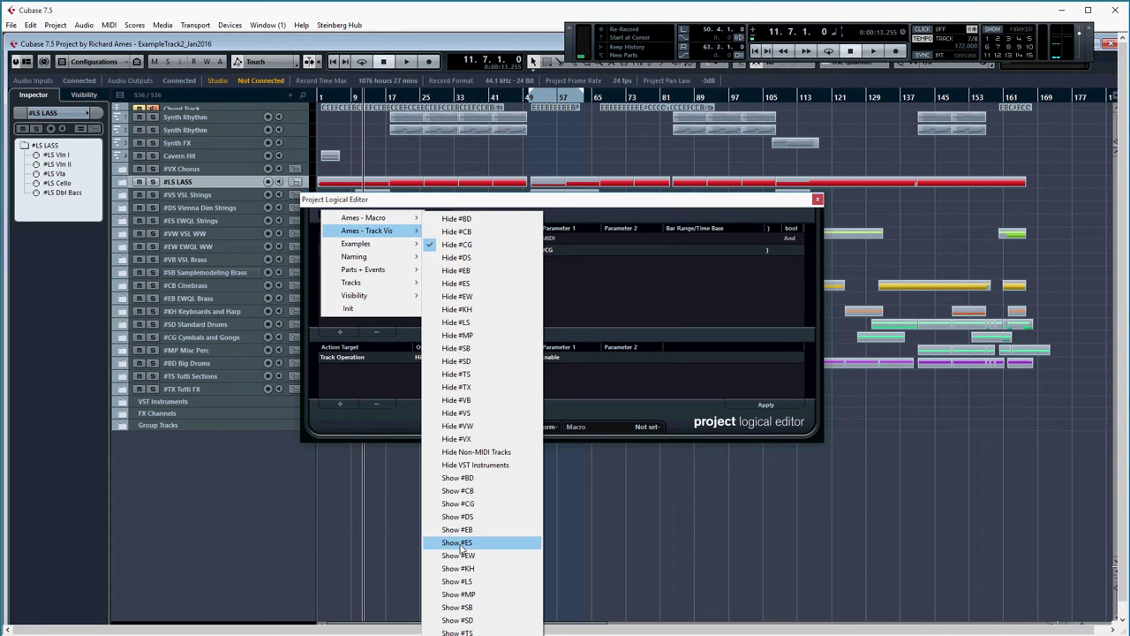
click(468, 481)
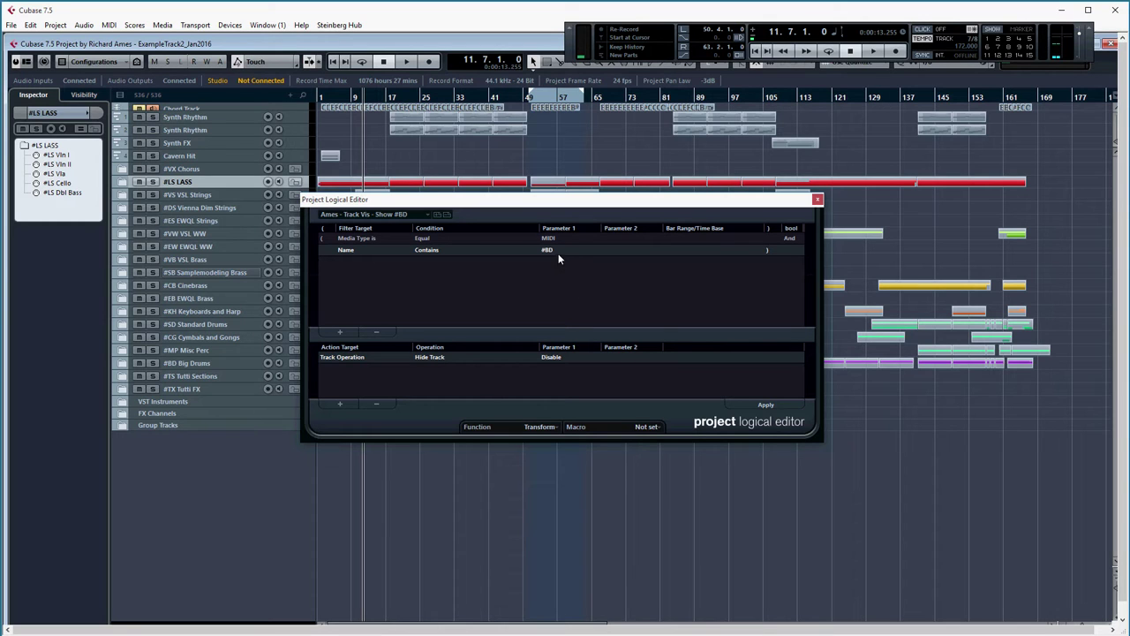
Load the Show #CB preset, inspect its name filter parameter, and browse the Ames - Track Vis preset list
click(376, 217)
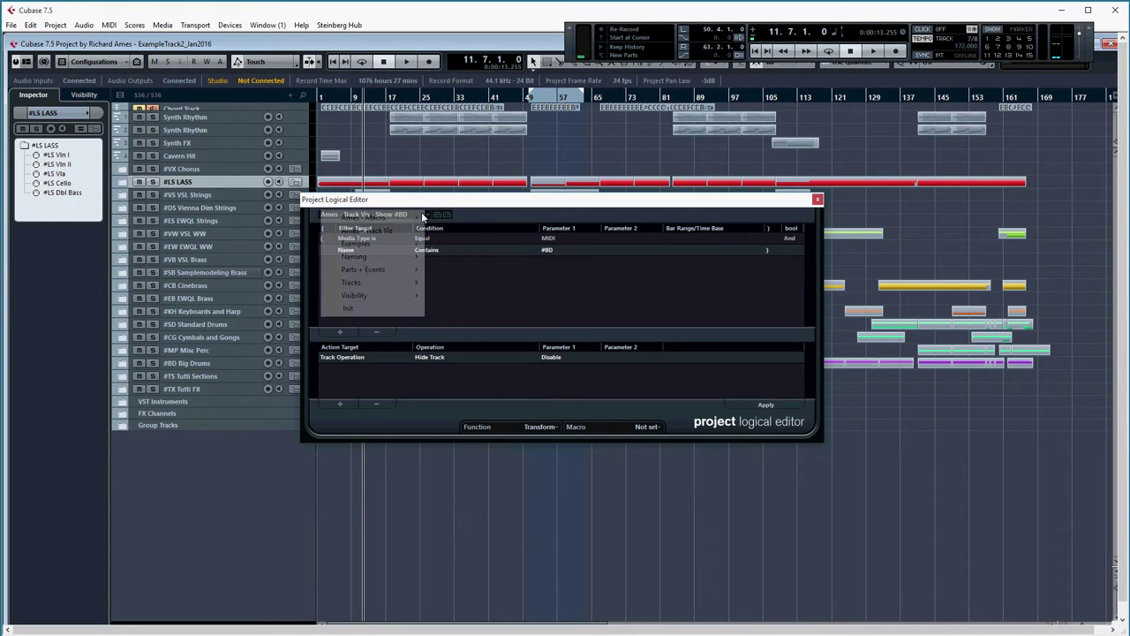
mouse_move(367, 230)
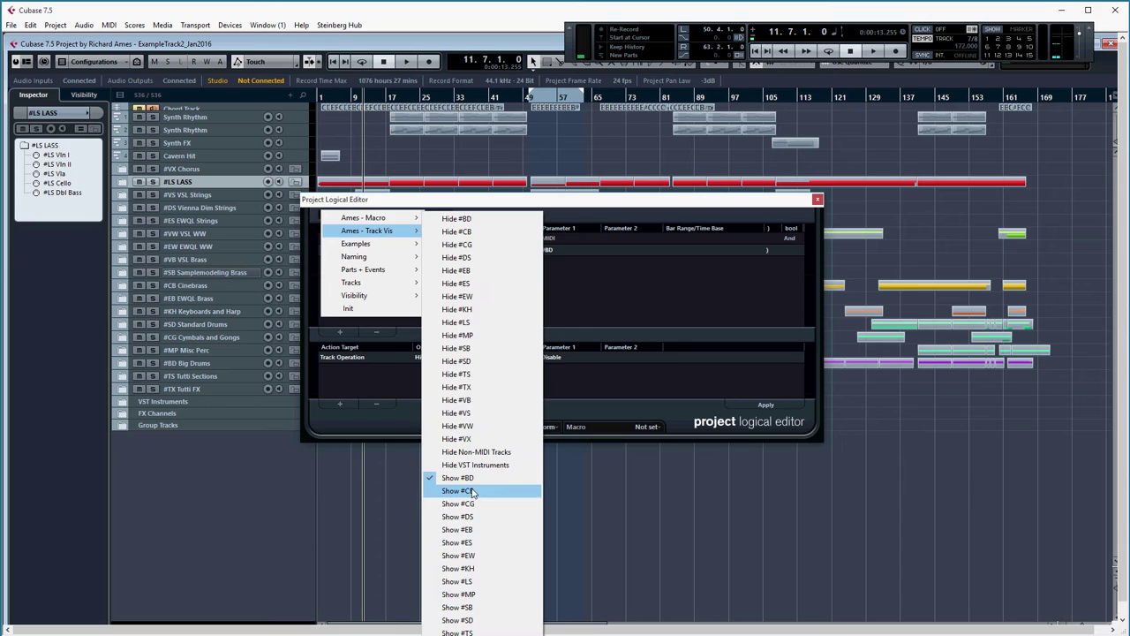
click(475, 491)
double_click(555, 249)
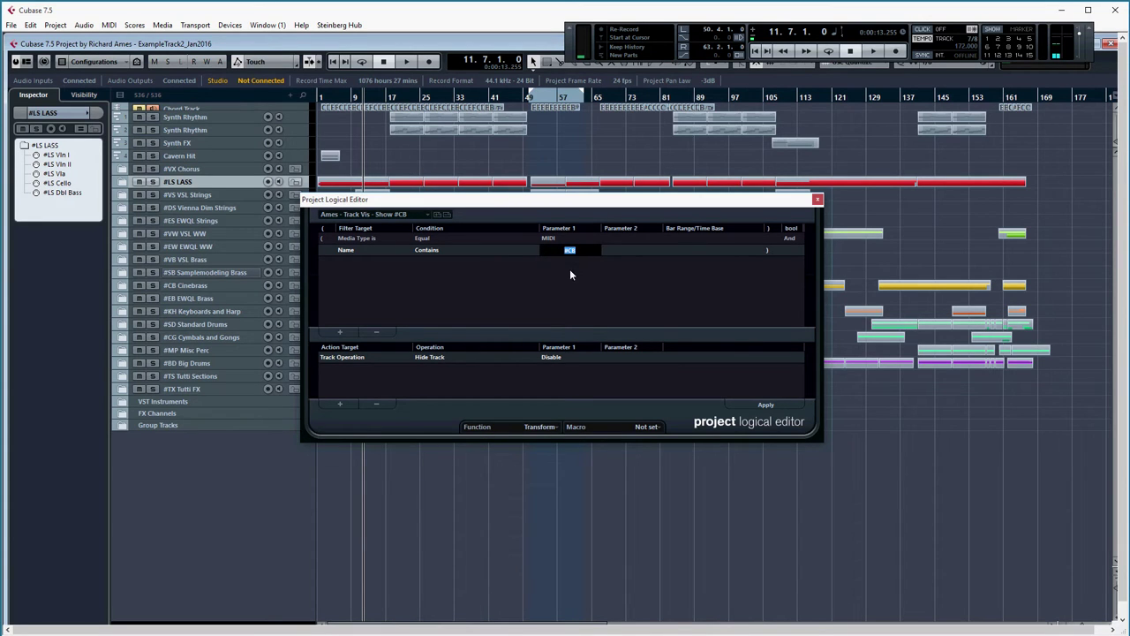
click(389, 214)
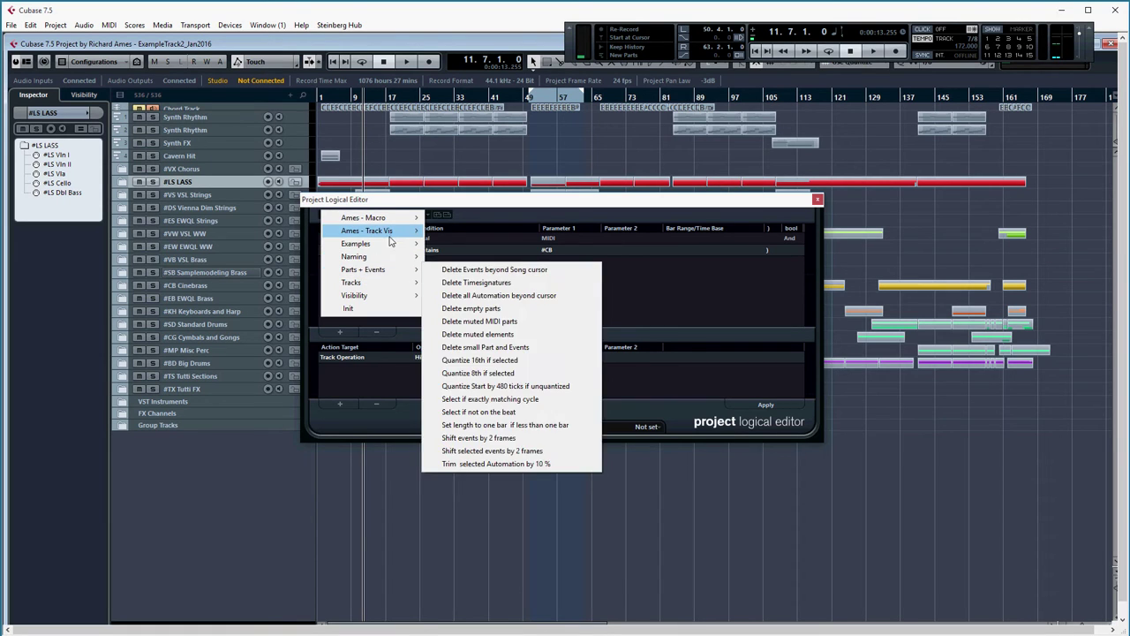
mouse_move(392, 232)
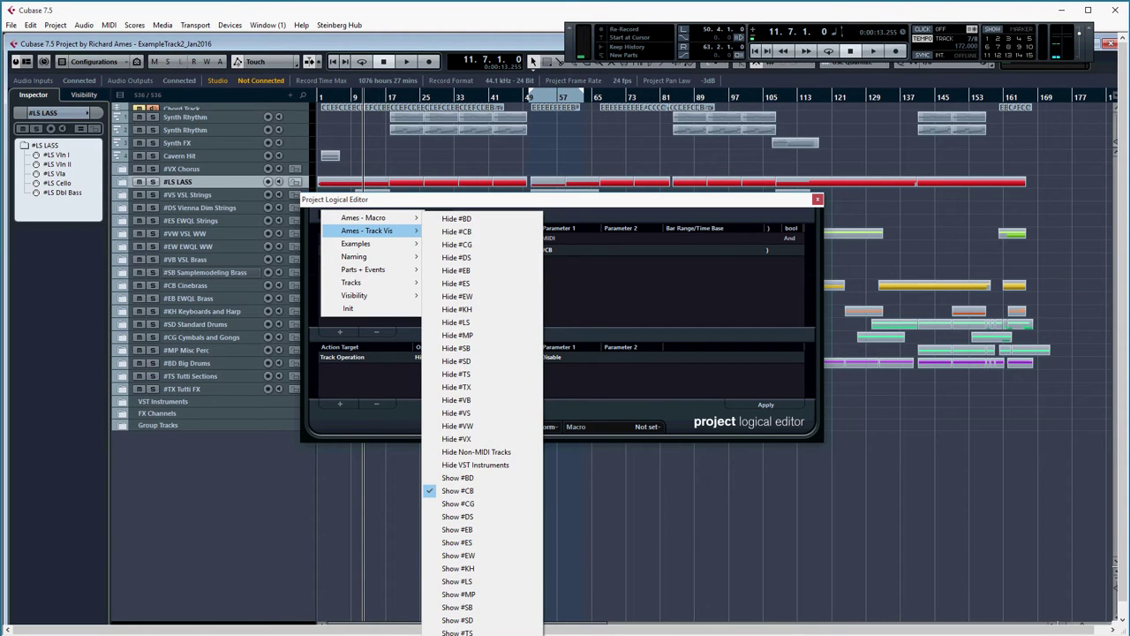
click(503, 271)
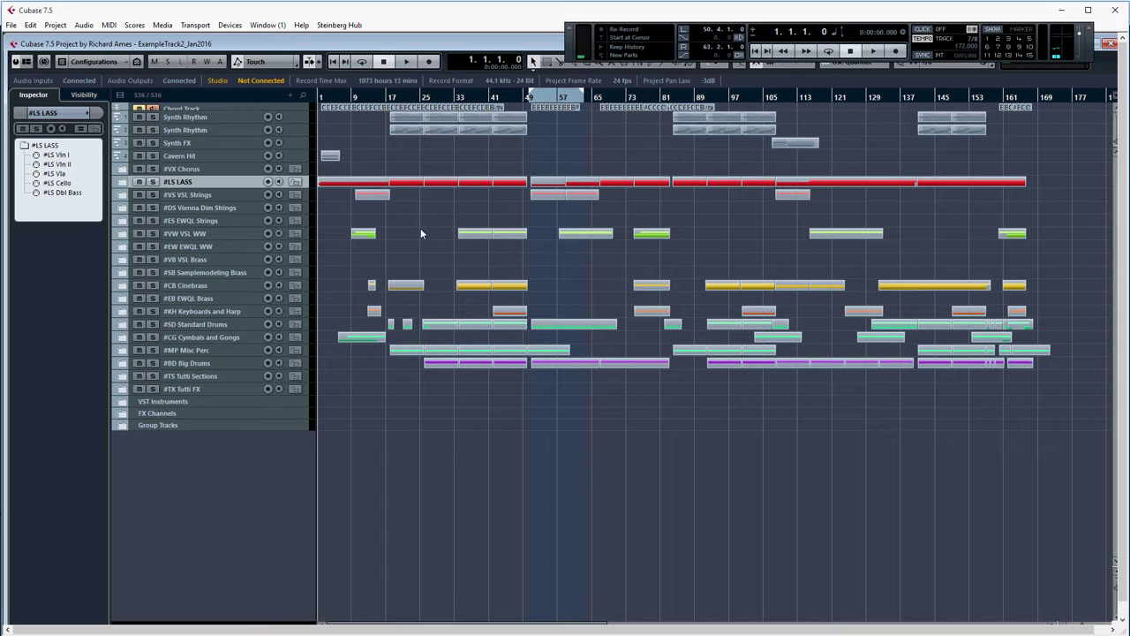
Expand the #LS LASS folder track to view the tracks inside, and collapse it again
click(124, 181)
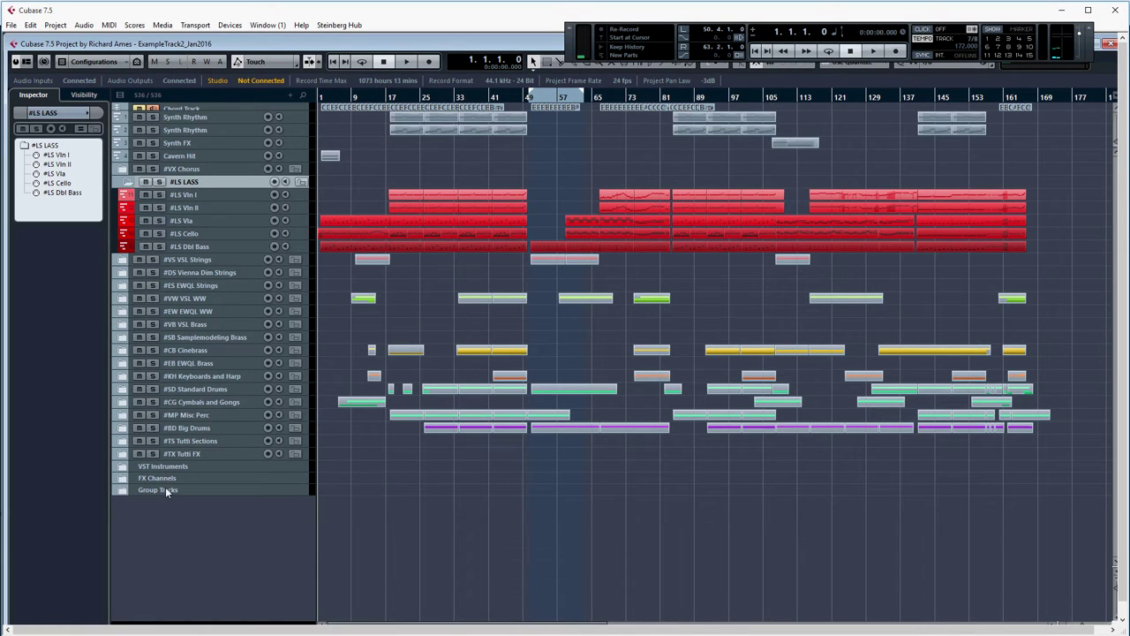
click(127, 182)
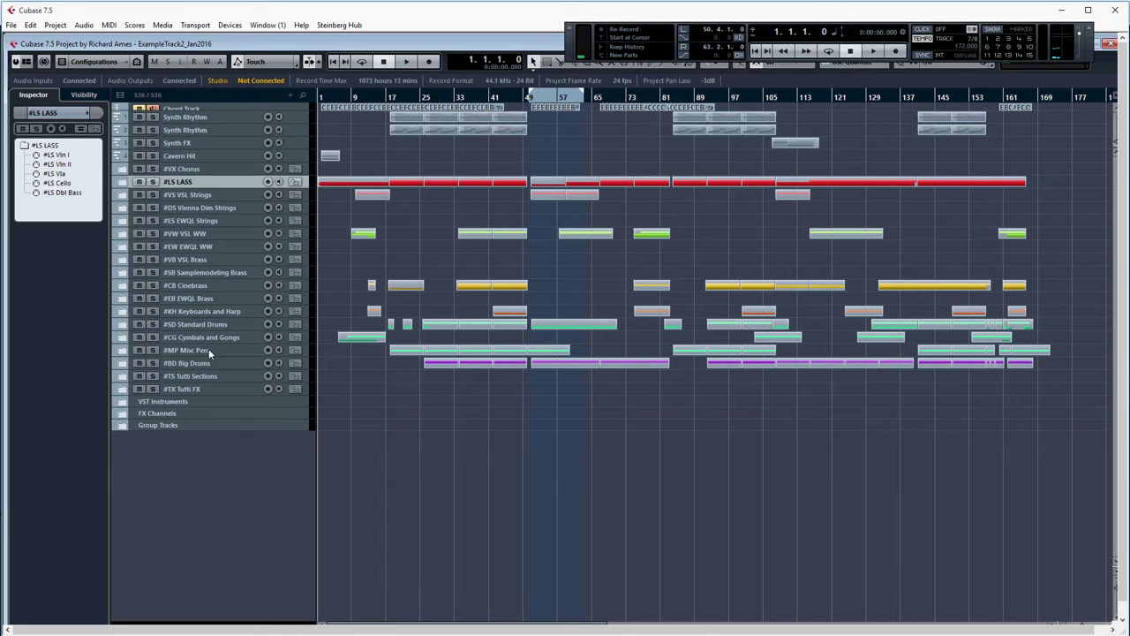
Open the Project Logical Editor and load the Hide Non-MIDI Tracks preset from Ames - Track Vis
click(30, 25)
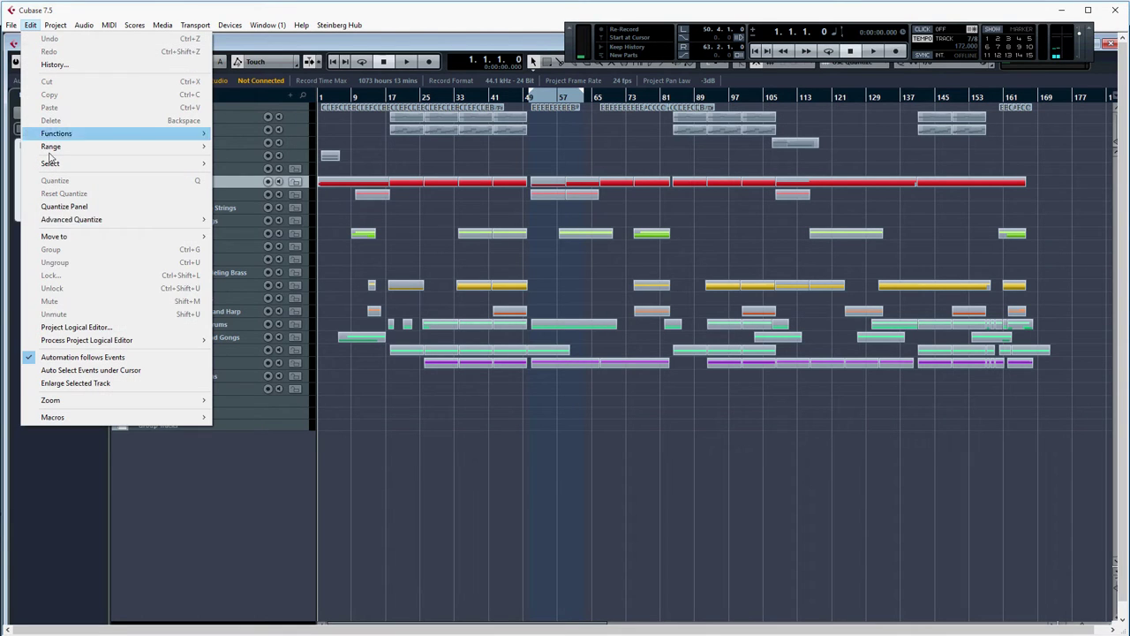
click(90, 328)
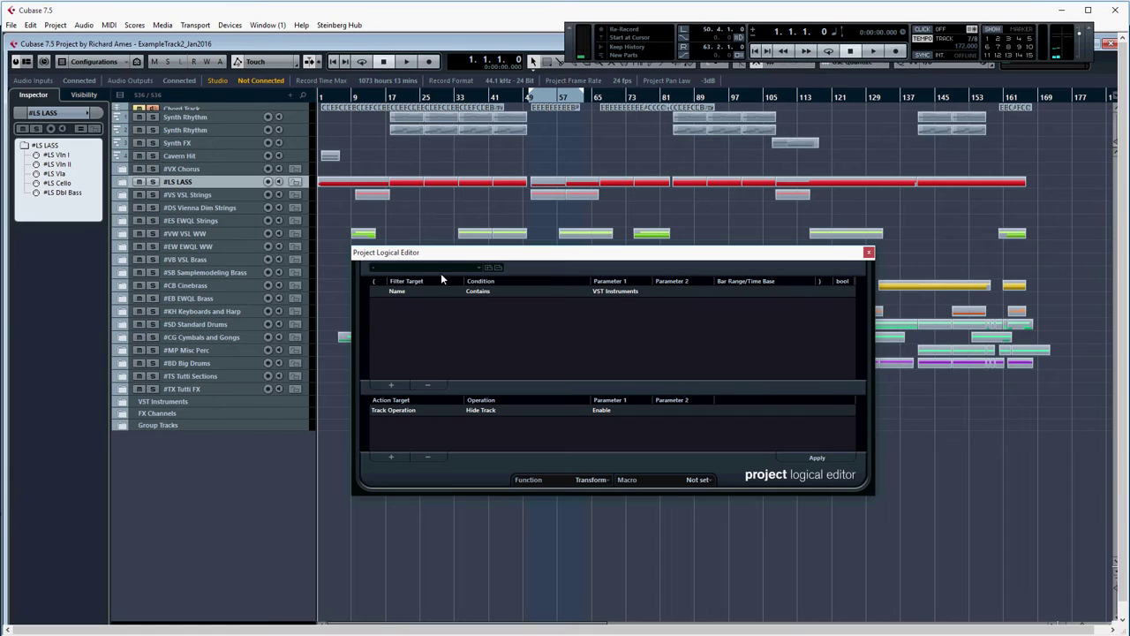
click(477, 269)
mouse_move(458, 283)
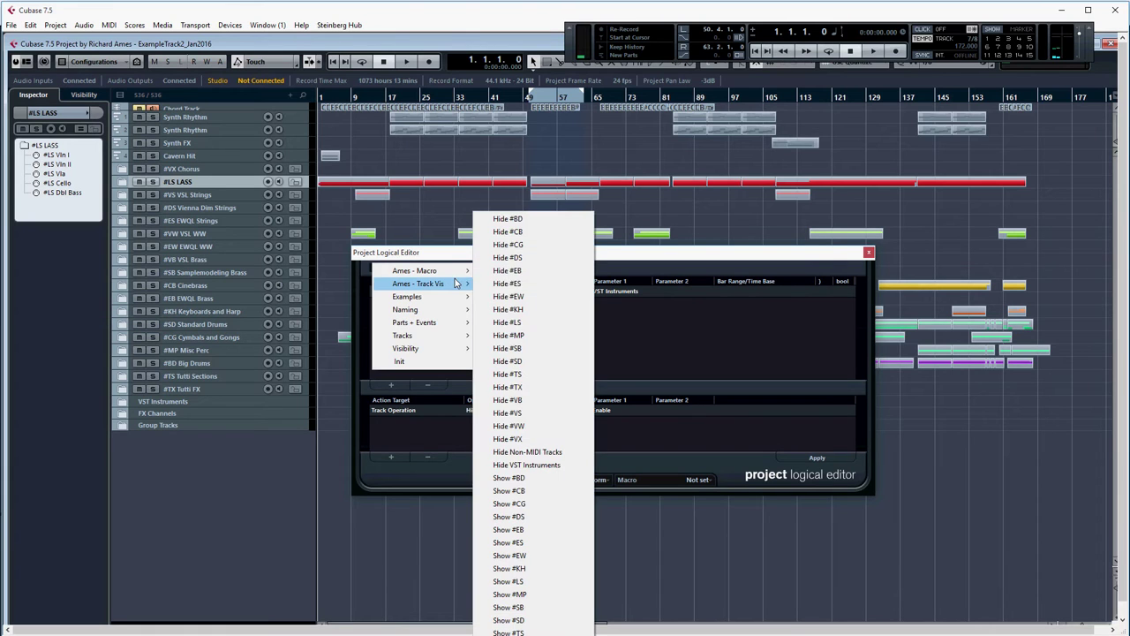
click(553, 453)
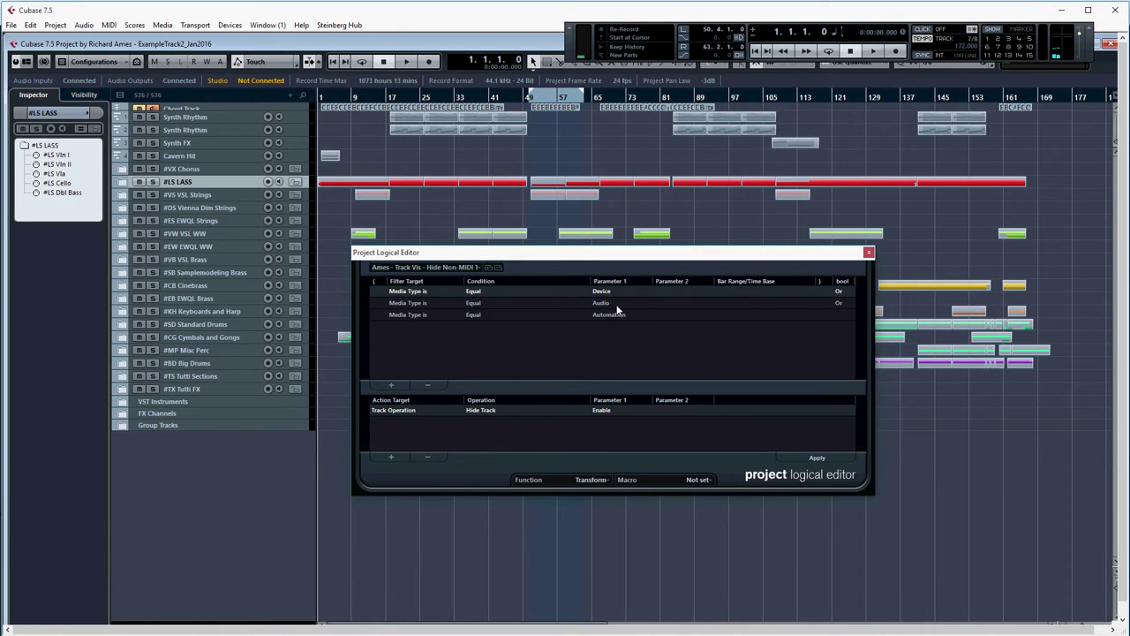
Add an Audio media type filter line after the Device line, join them with Or, and check the available media types
click(391, 385)
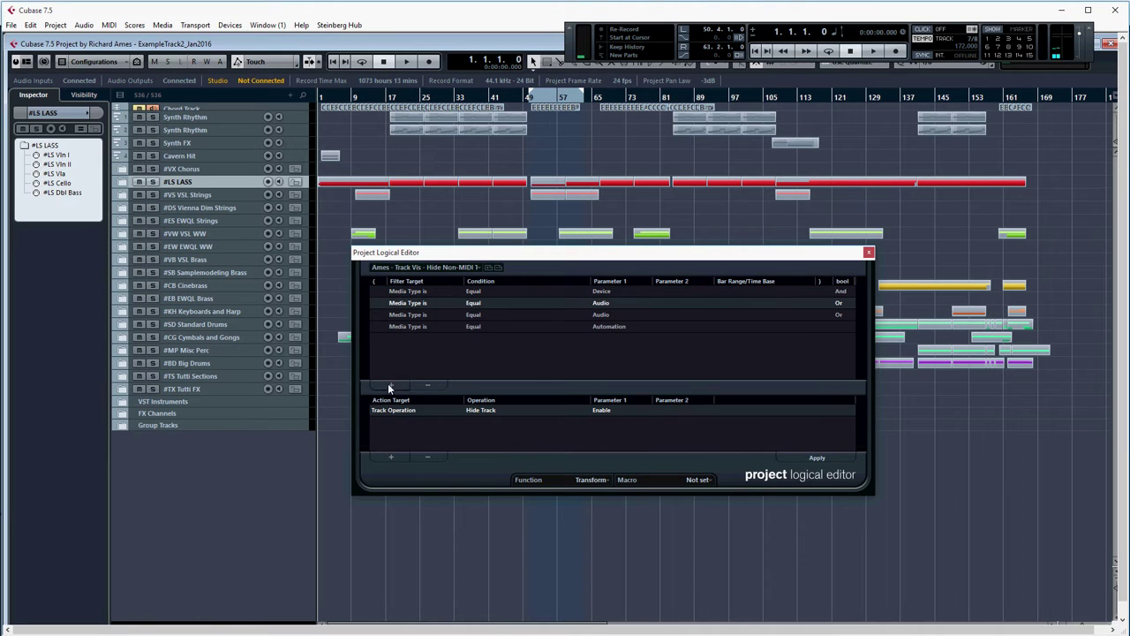
click(839, 291)
click(839, 292)
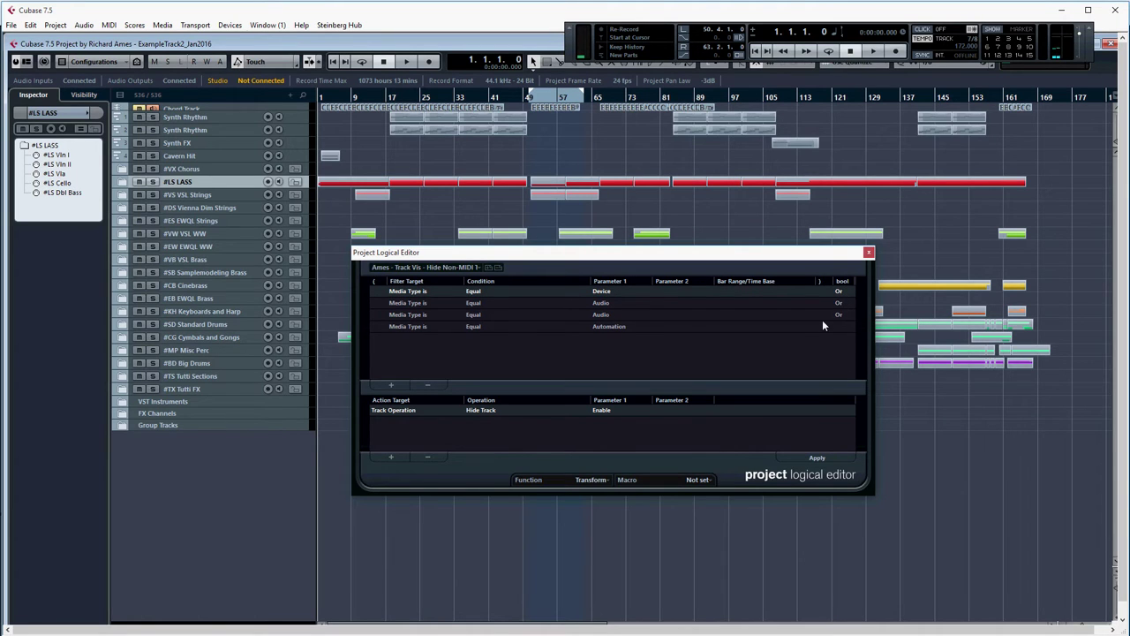
click(606, 302)
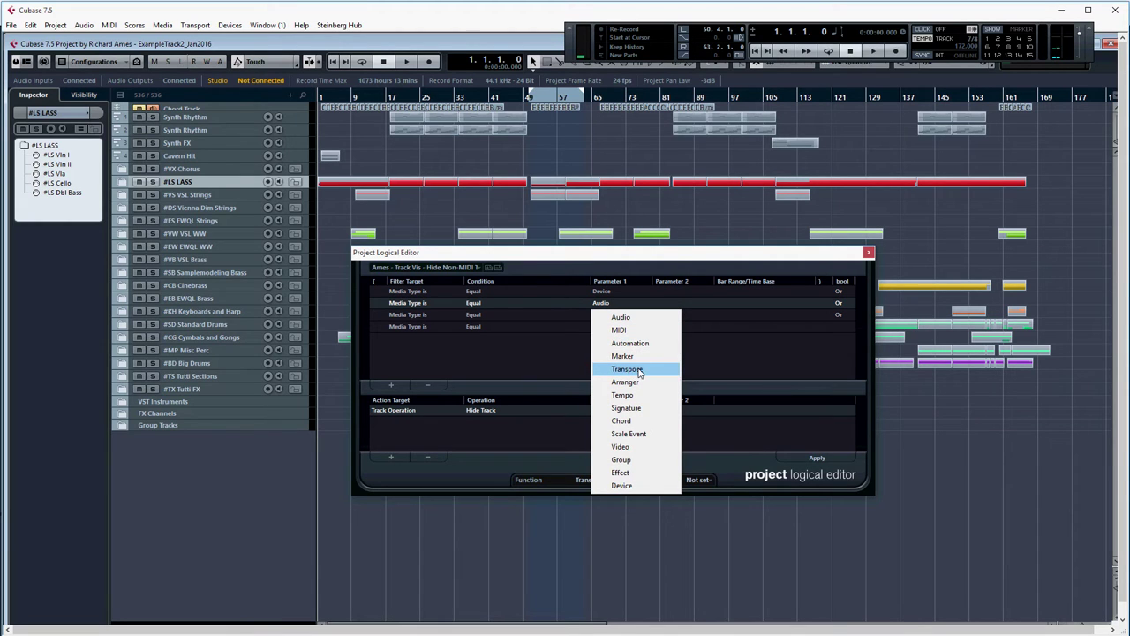
click(735, 363)
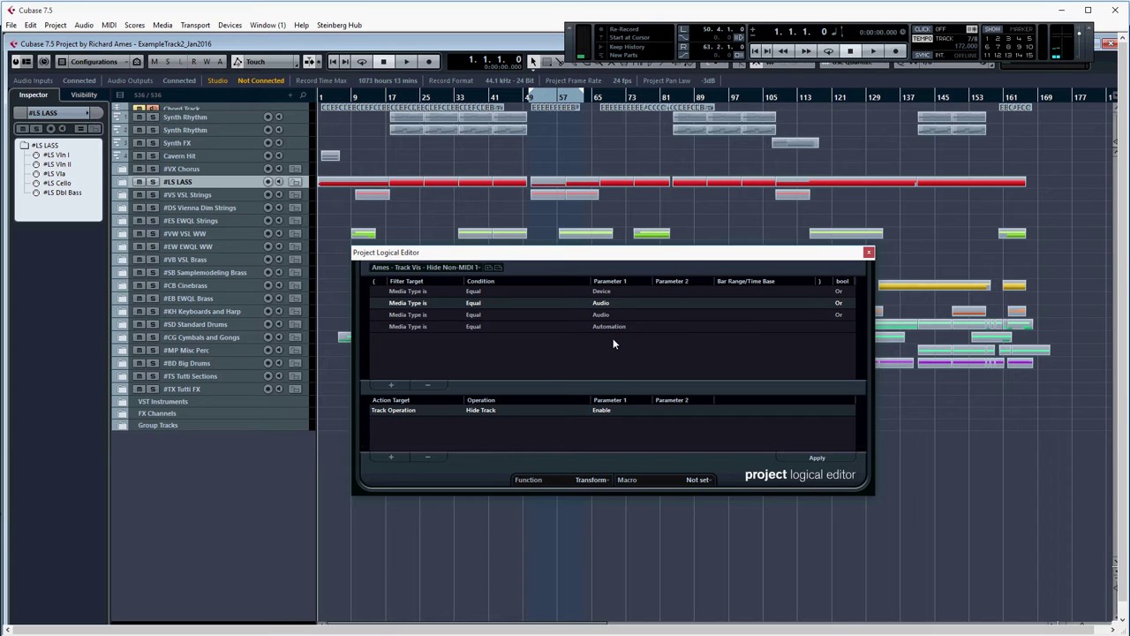
Load the Hide VST Instruments preset from Ames - Track Vis in the Project Logical Editor
click(478, 271)
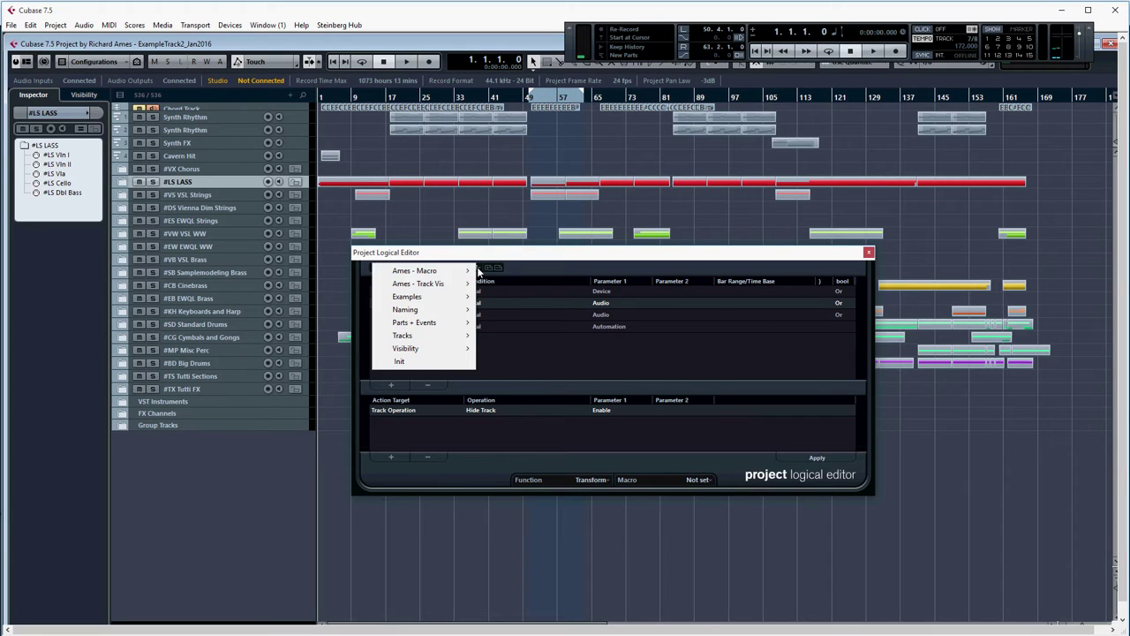
mouse_move(457, 285)
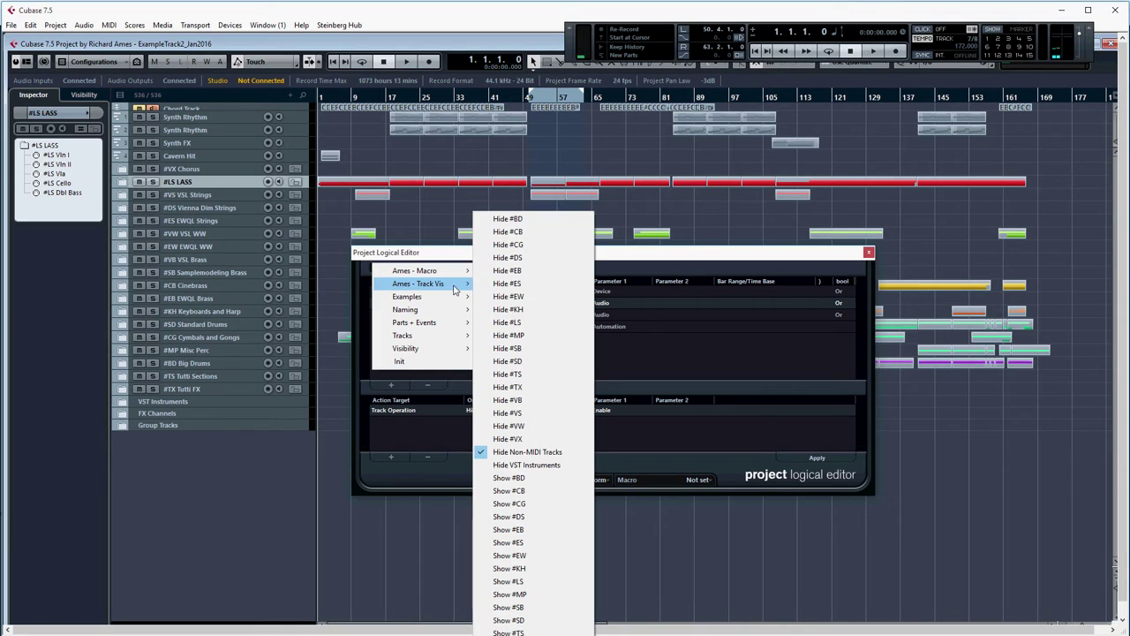
click(536, 467)
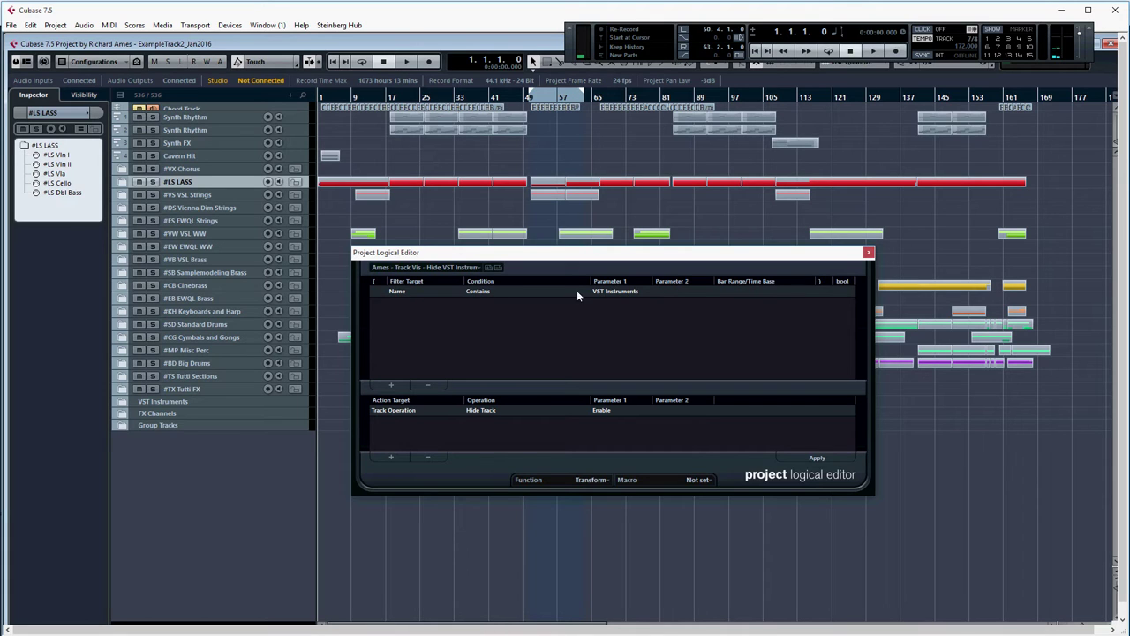
Expand the VST Instruments folder track to view its contents, collapse it, and browse the Project Logical Editor preset categories
click(173, 403)
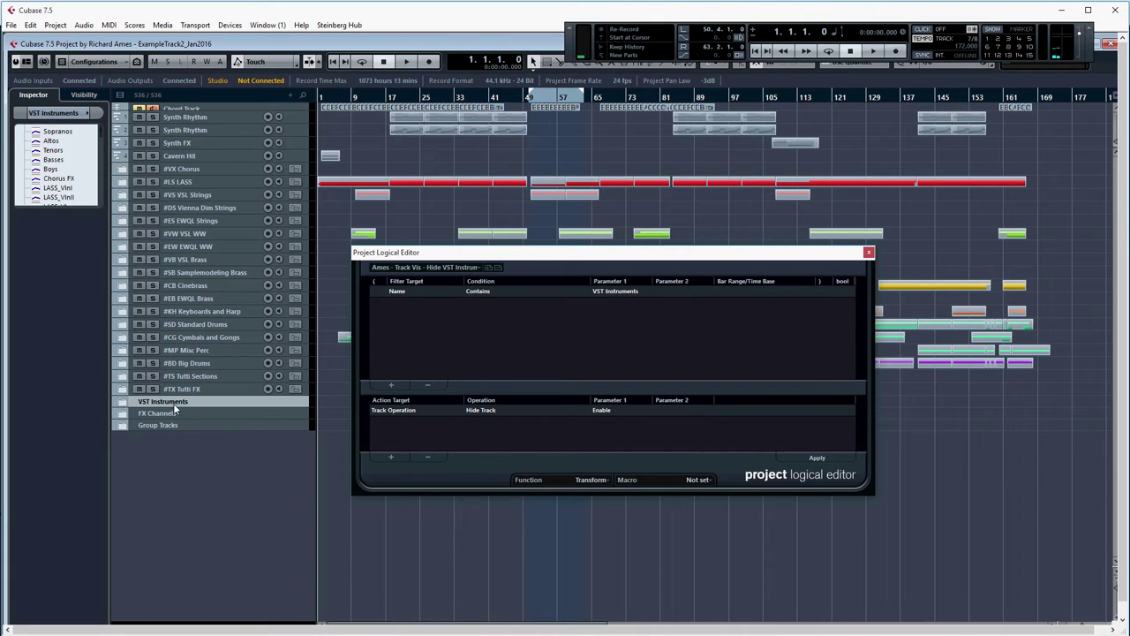
click(124, 402)
scroll(204, 407, down, 10)
scroll(205, 407, up, 10)
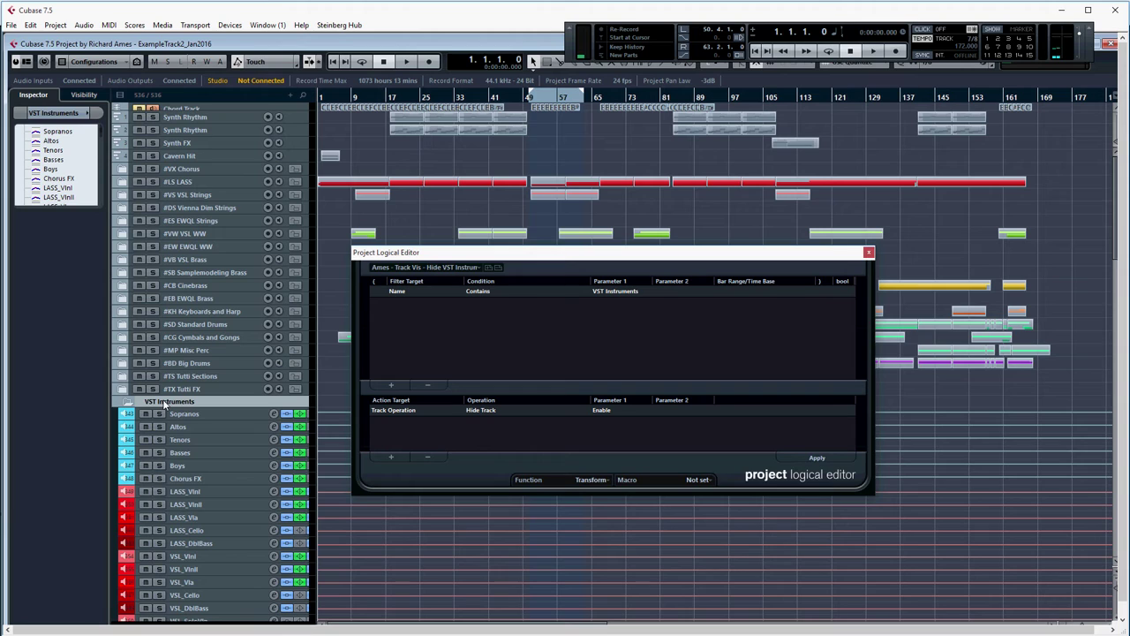
click(125, 402)
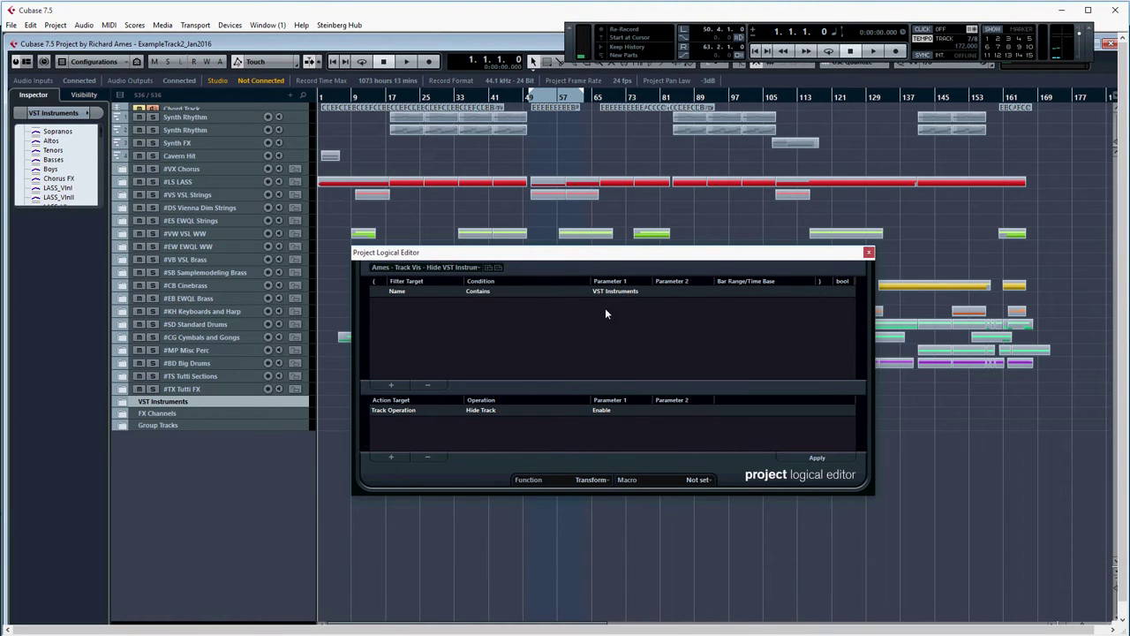
click(477, 267)
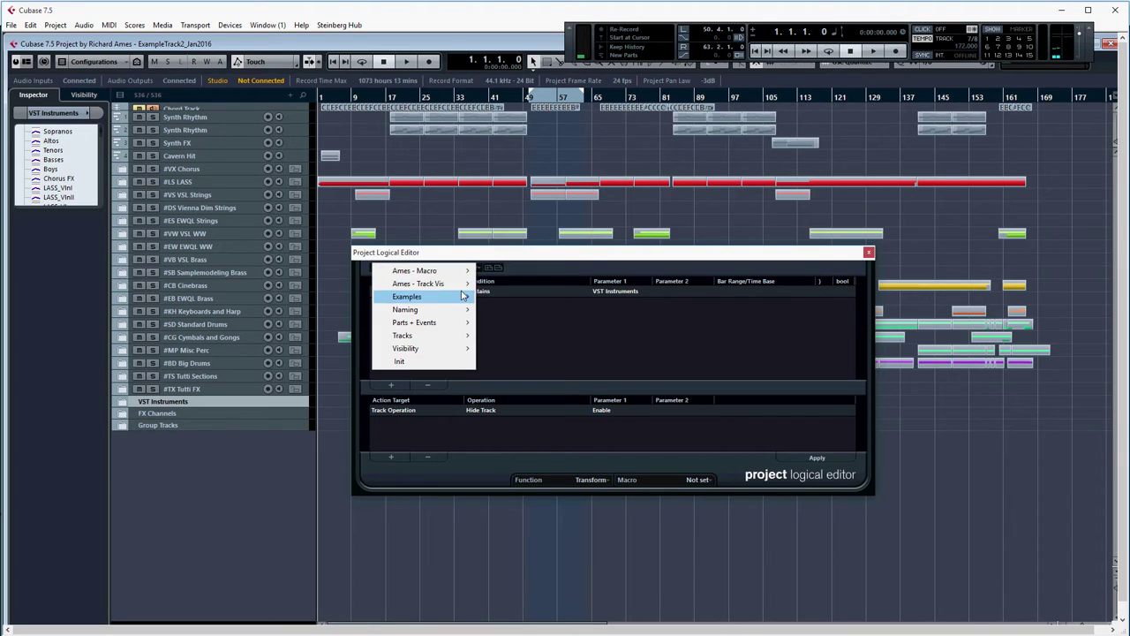
mouse_move(468, 287)
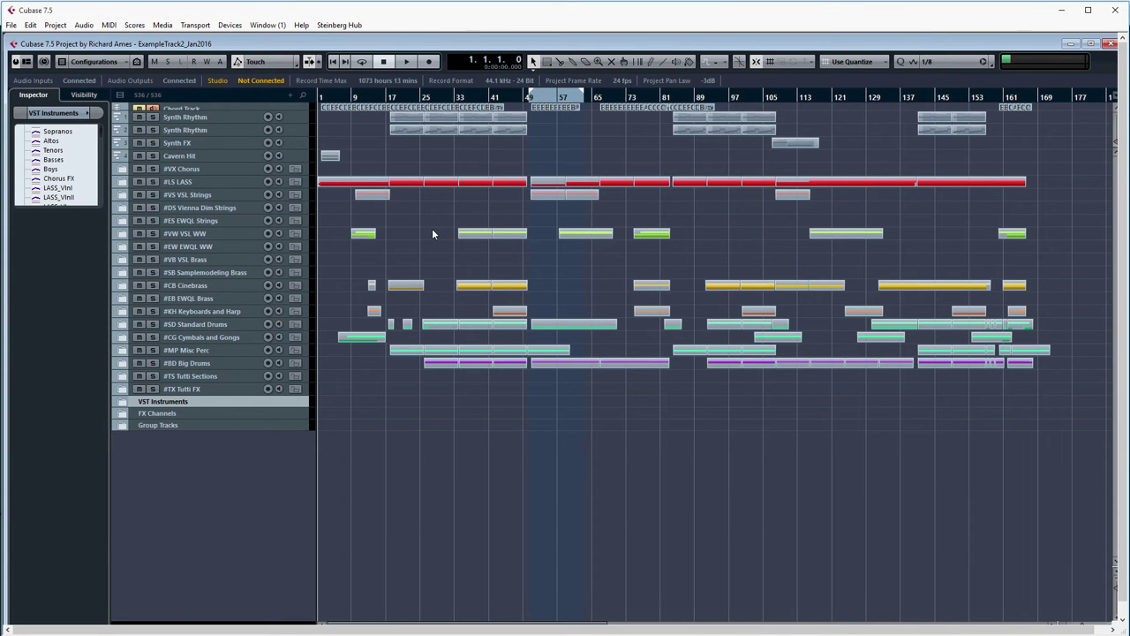
Open the Key Commands dialog and reveal the end of its macro list
click(11, 25)
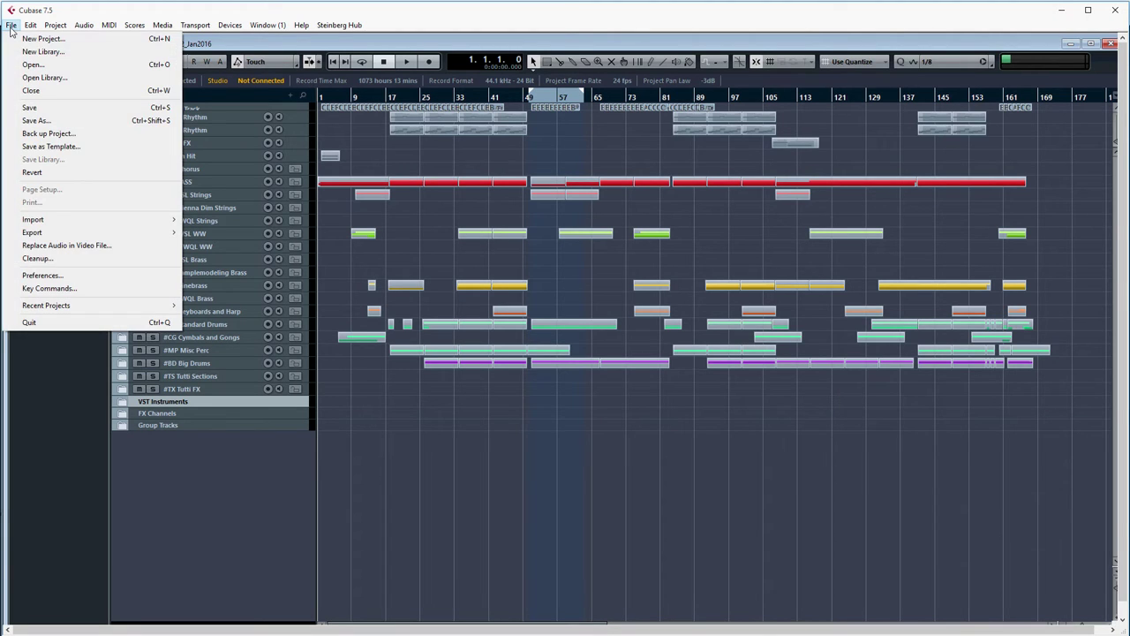
click(51, 288)
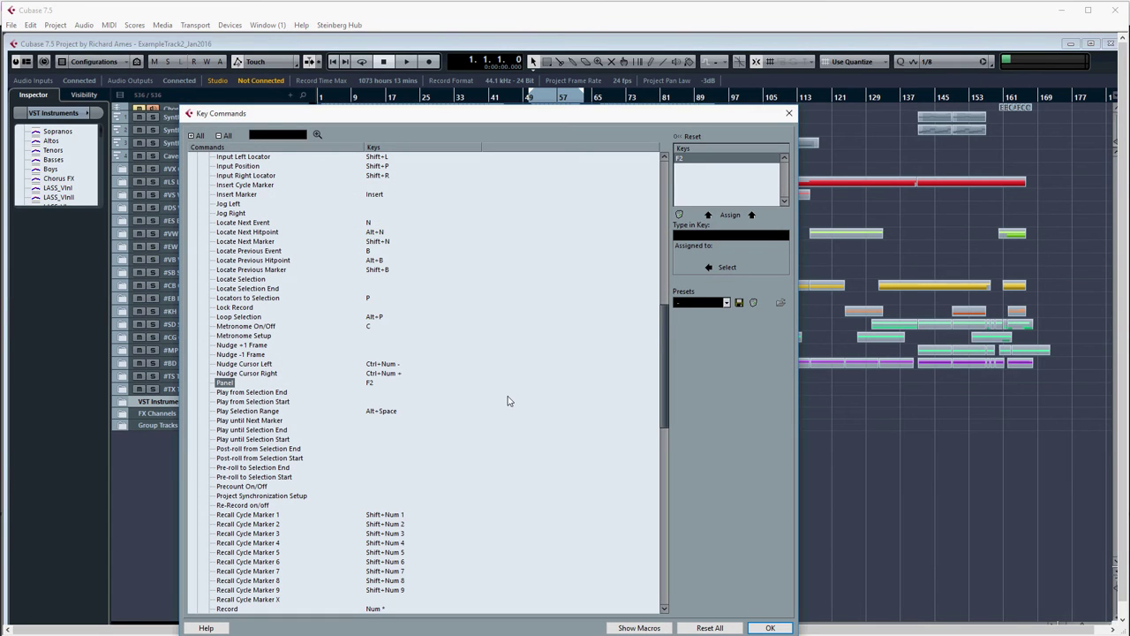
click(639, 627)
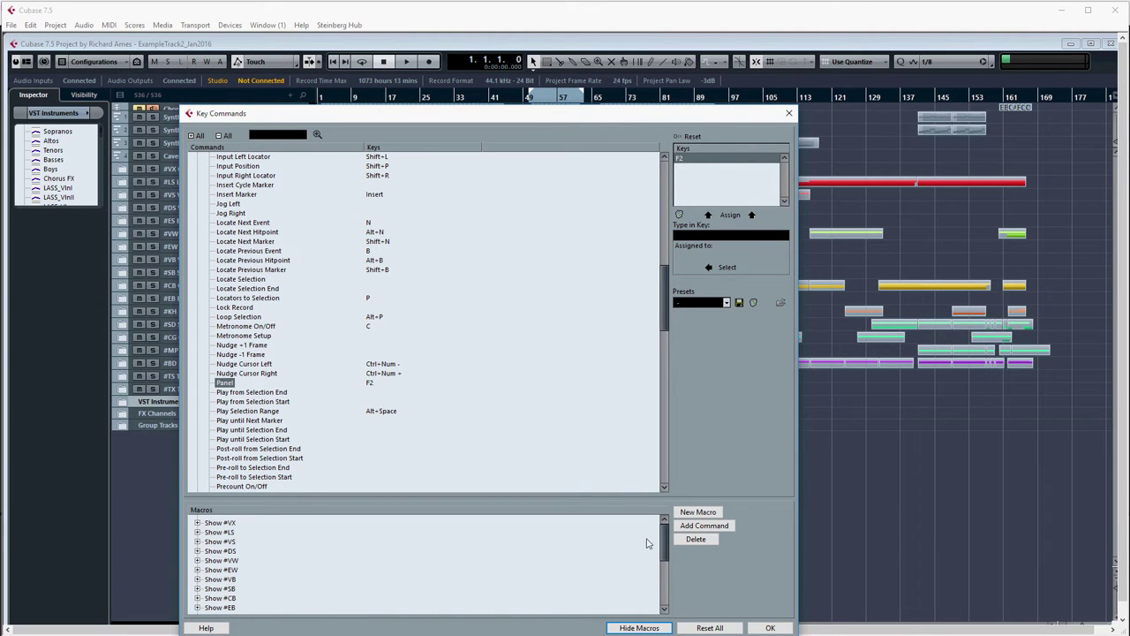
mouse_move(668, 542)
mouse_down()
mouse_move(667, 587)
mouse_move(669, 548)
mouse_up()
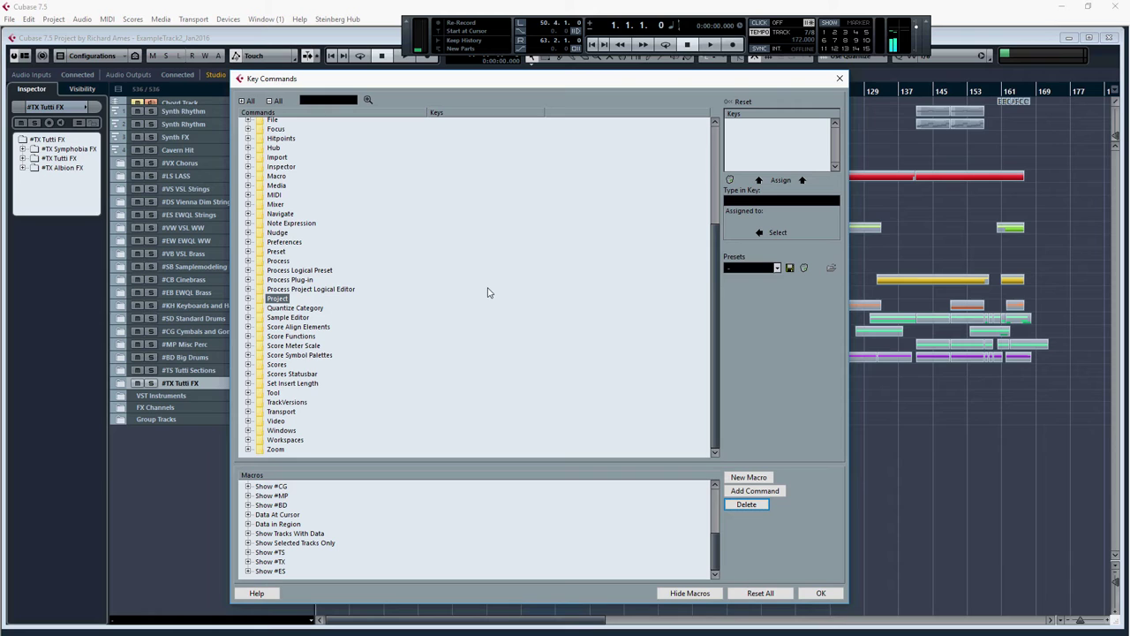
Create a new macro named Show #VX_B
click(750, 478)
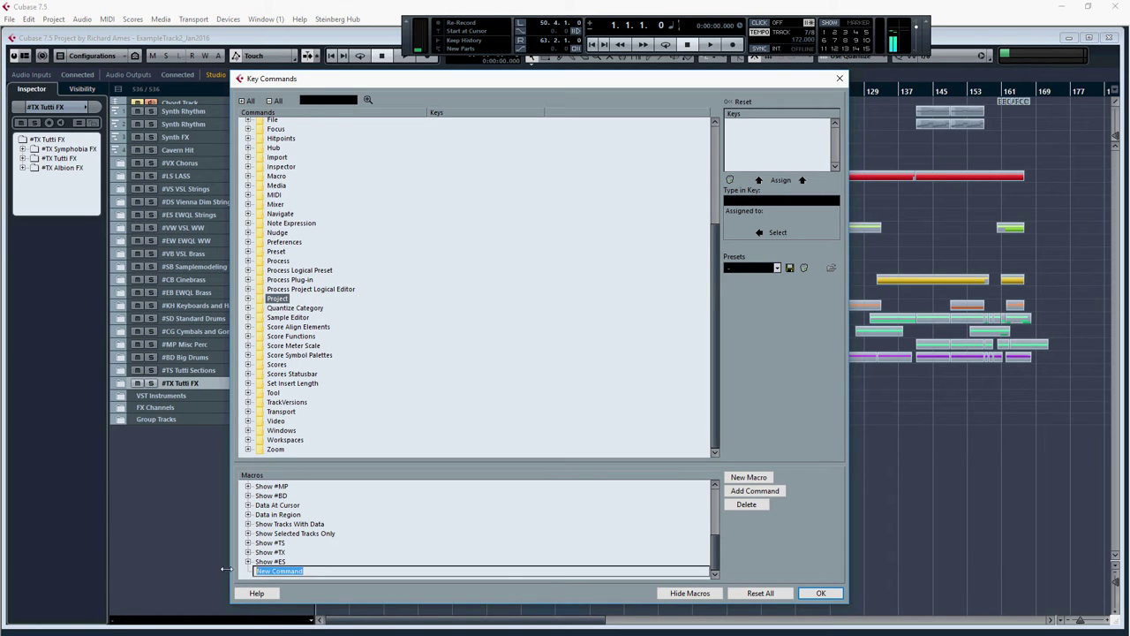
text(Show #VX_B)
key(Return)
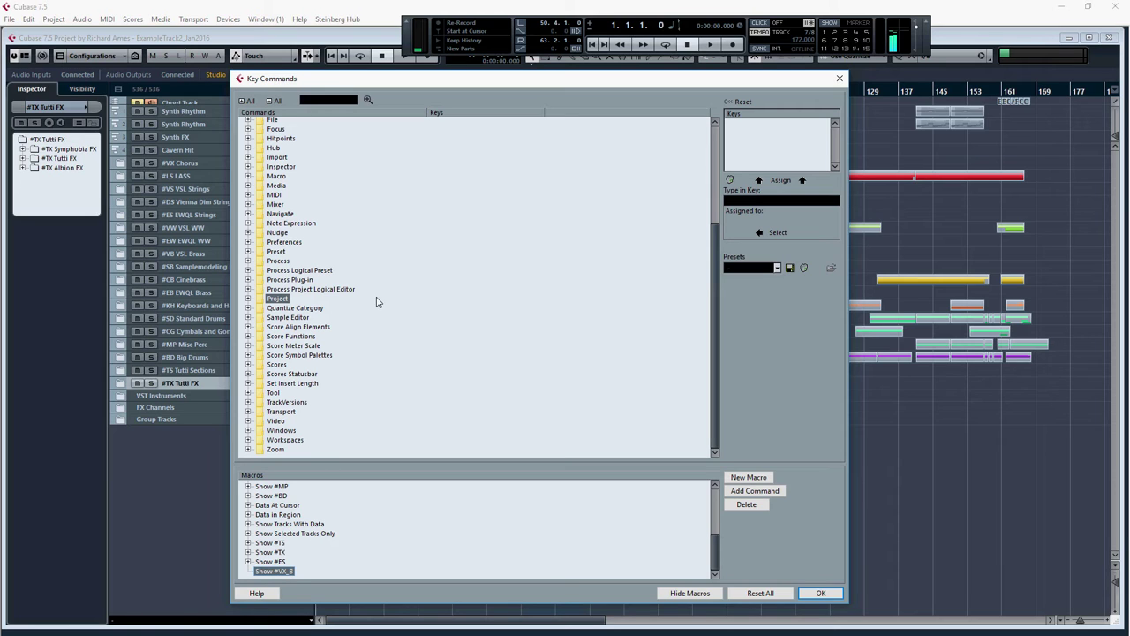
Add the Process Project Logical Editor command Hide Non-MIDI Tracks to the Show #VX_B macro
click(339, 290)
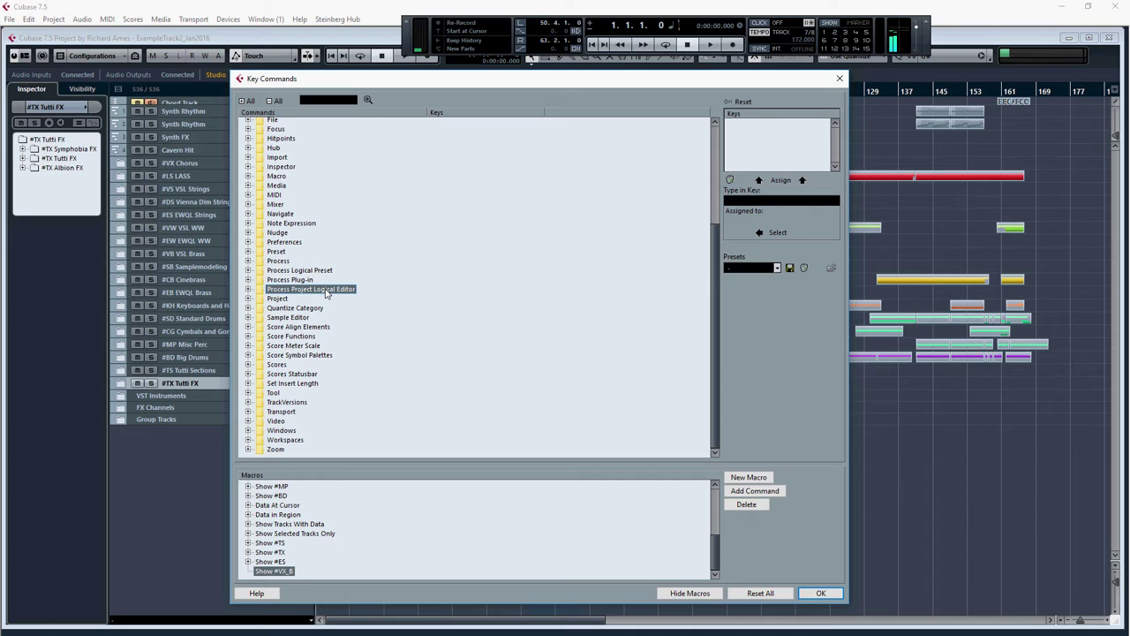
click(249, 290)
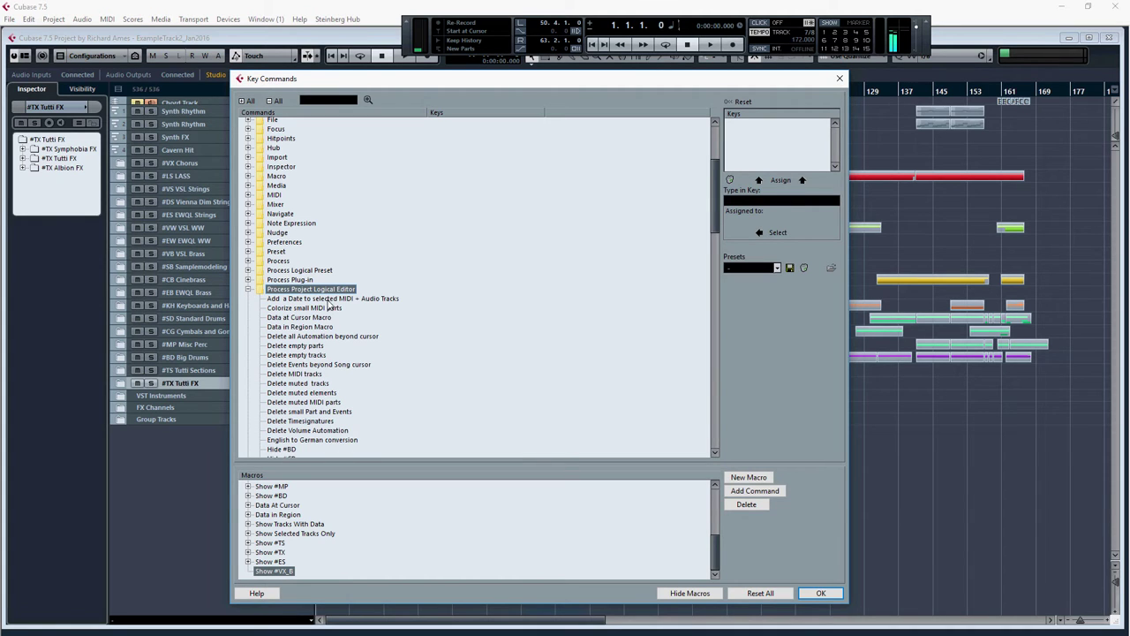
scroll(411, 317, down, 2)
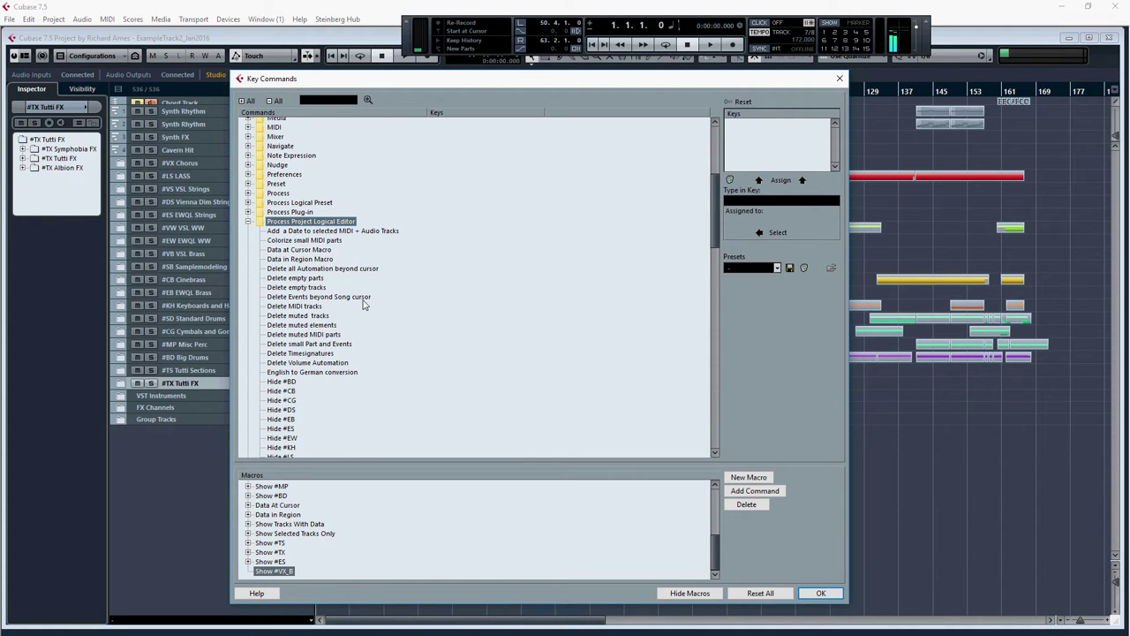
scroll(406, 309, down, 3)
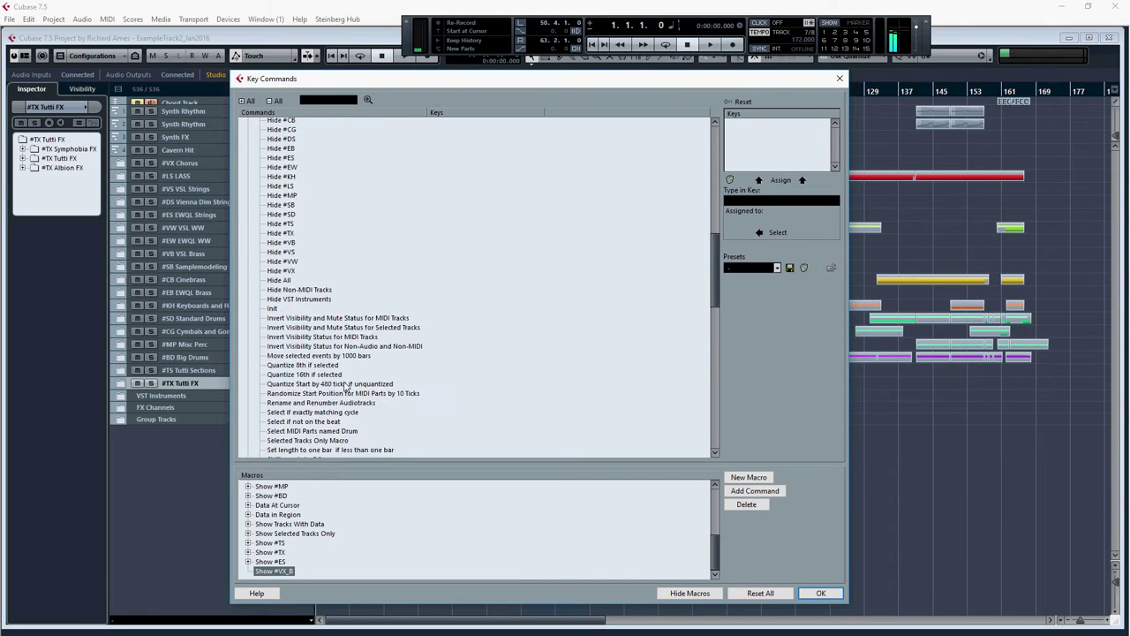
scroll(344, 387, down, 5)
scroll(346, 353, up, 7)
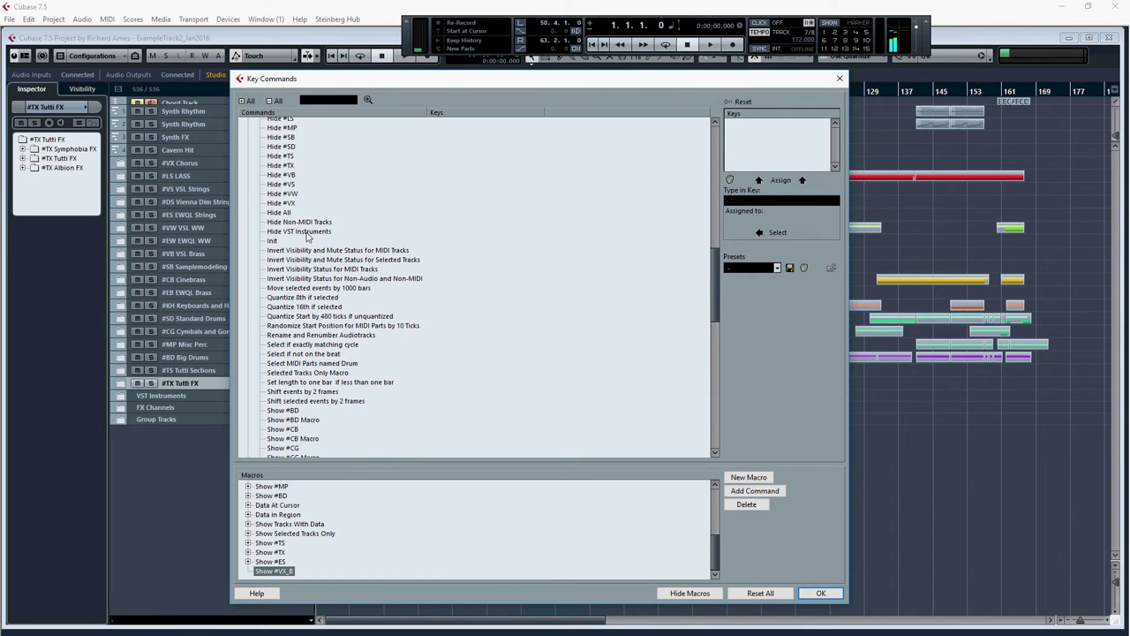
click(281, 224)
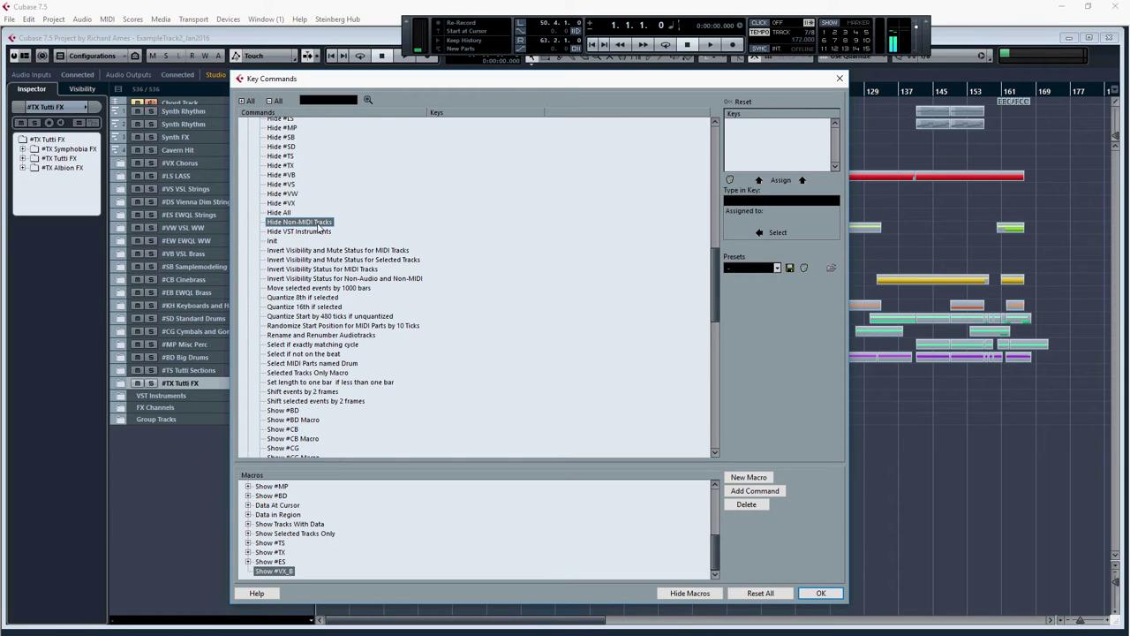
click(750, 490)
scroll(720, 525, down, 1)
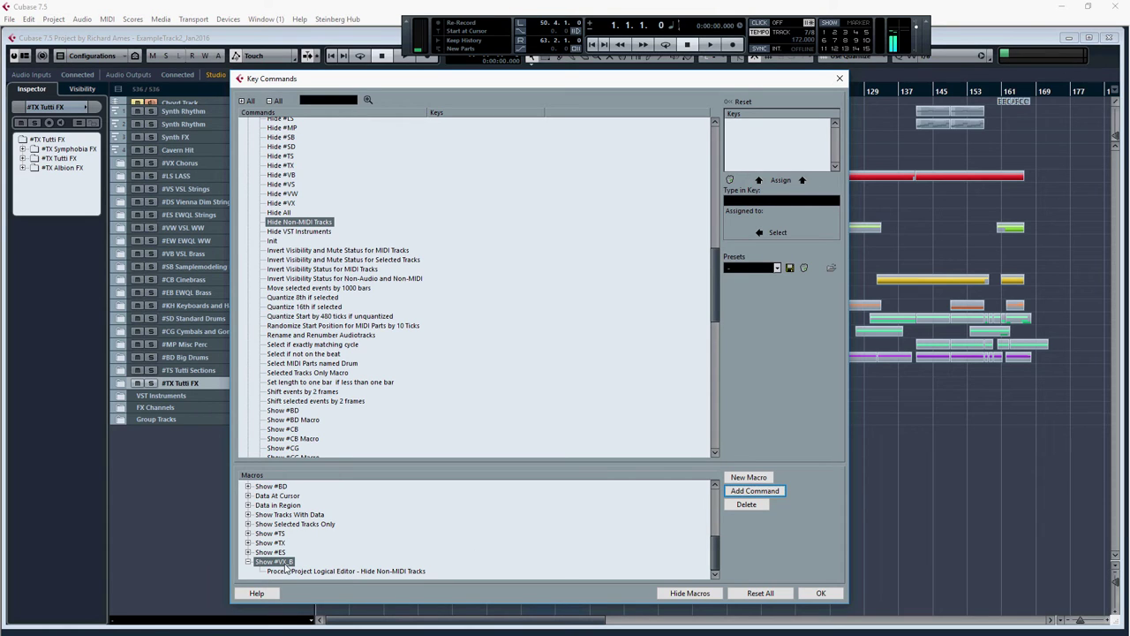
Append the Project Logical Editor commands Hide VST Instruments and Show #VX to the Show #VX_B macro
click(299, 232)
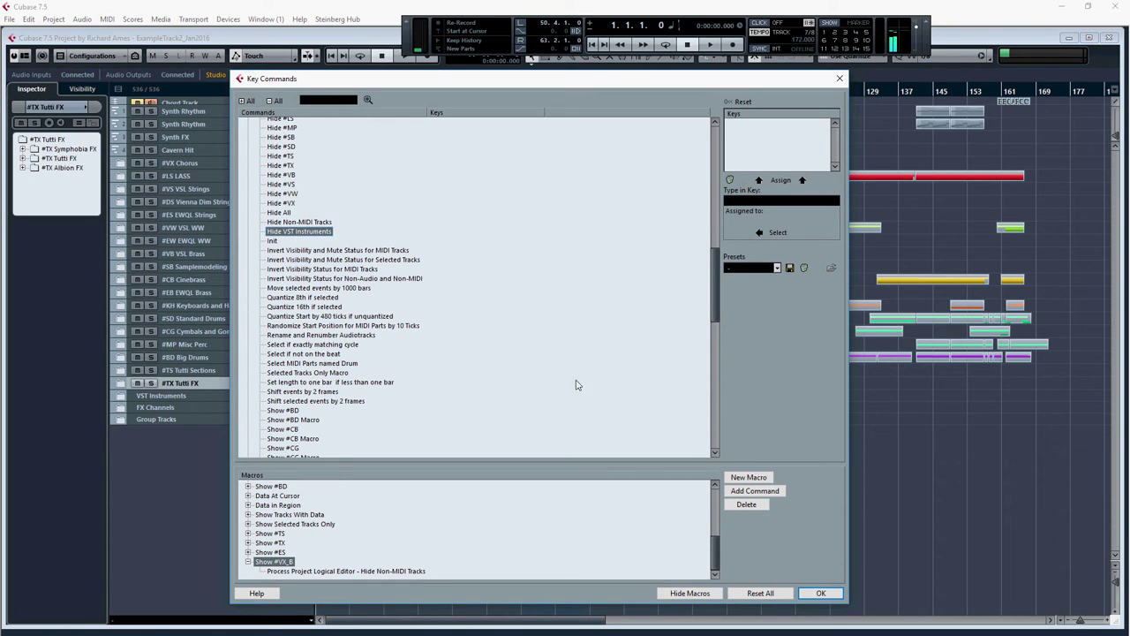
click(764, 497)
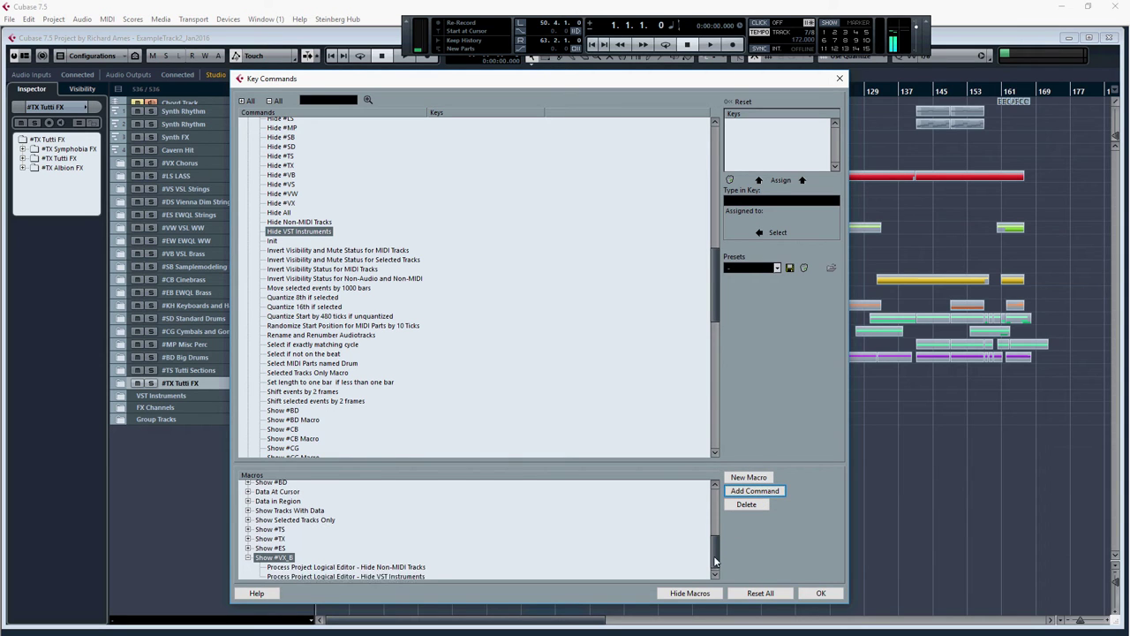
click(400, 571)
scroll(326, 364, down, 12)
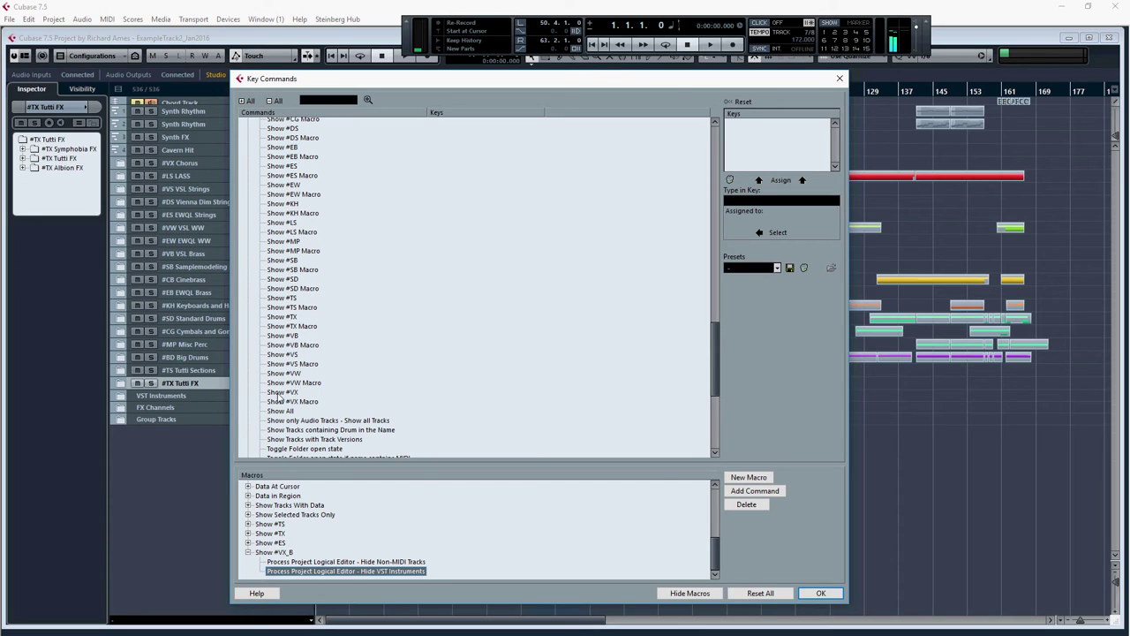
click(281, 392)
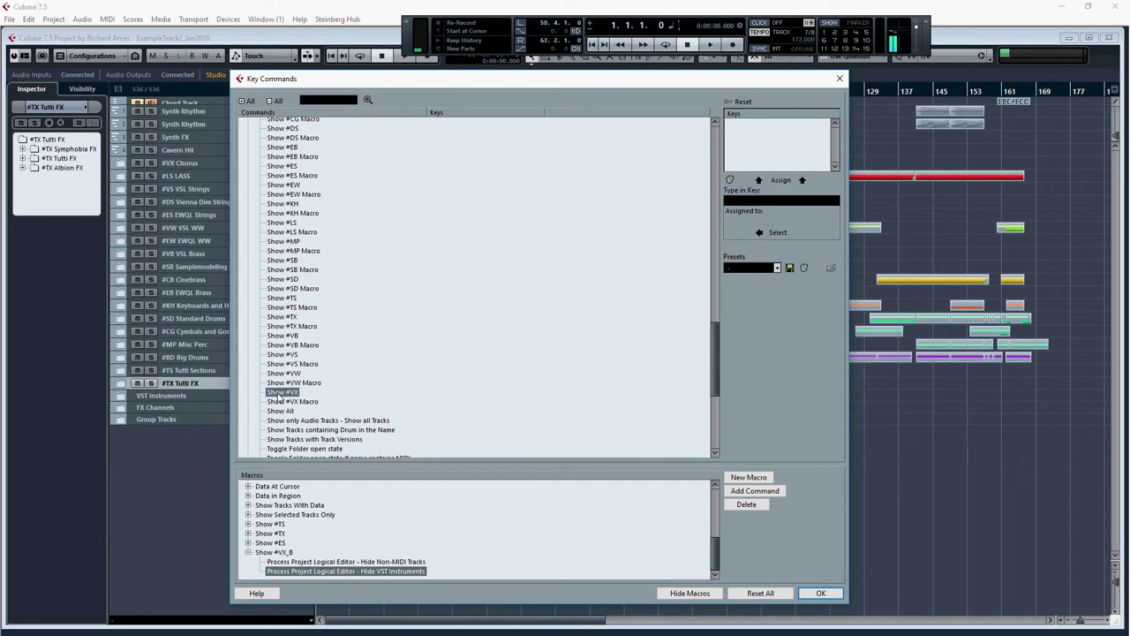
click(755, 490)
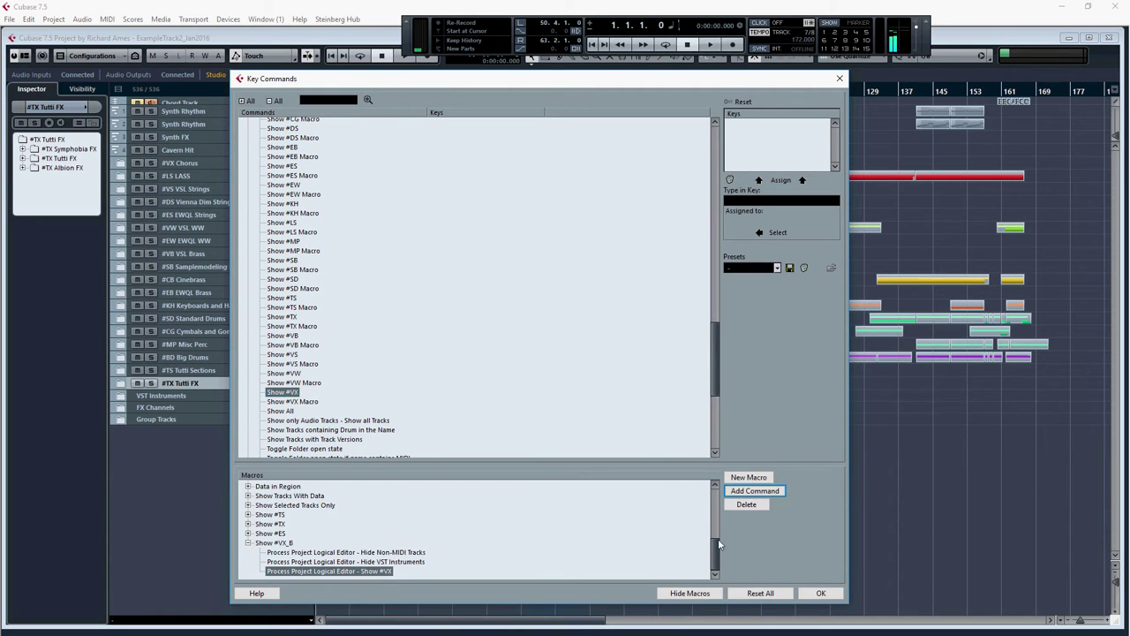
Search the key commands for Unfold and add Project's Folding: Unfold Tracks command to the Show #VX_B macro
scroll(346, 363, up, 3)
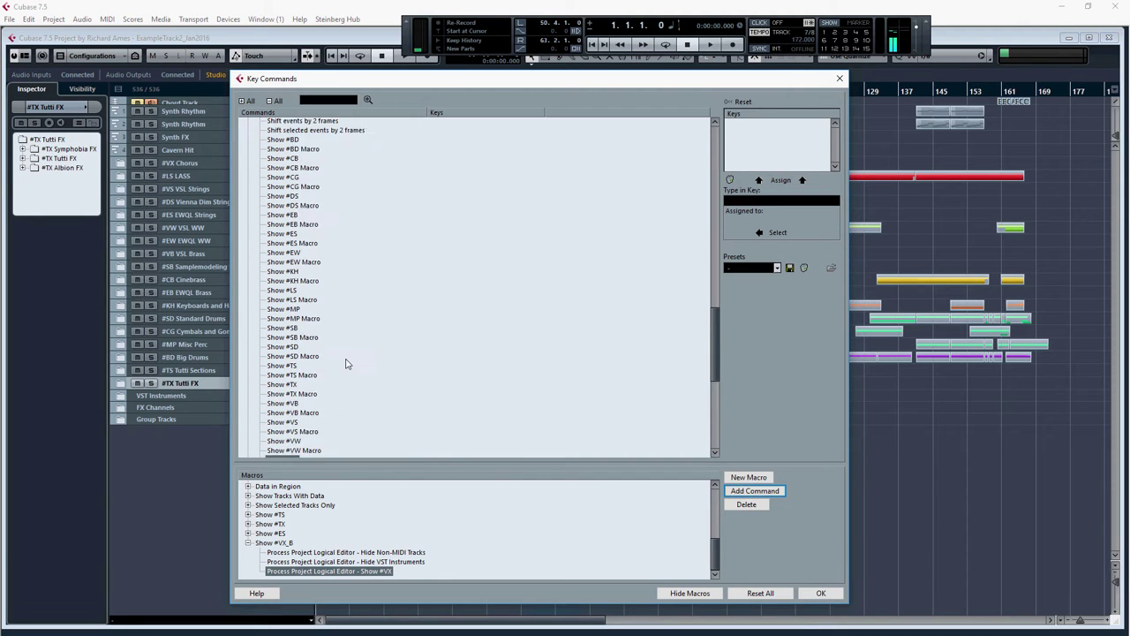
scroll(346, 363, up, 15)
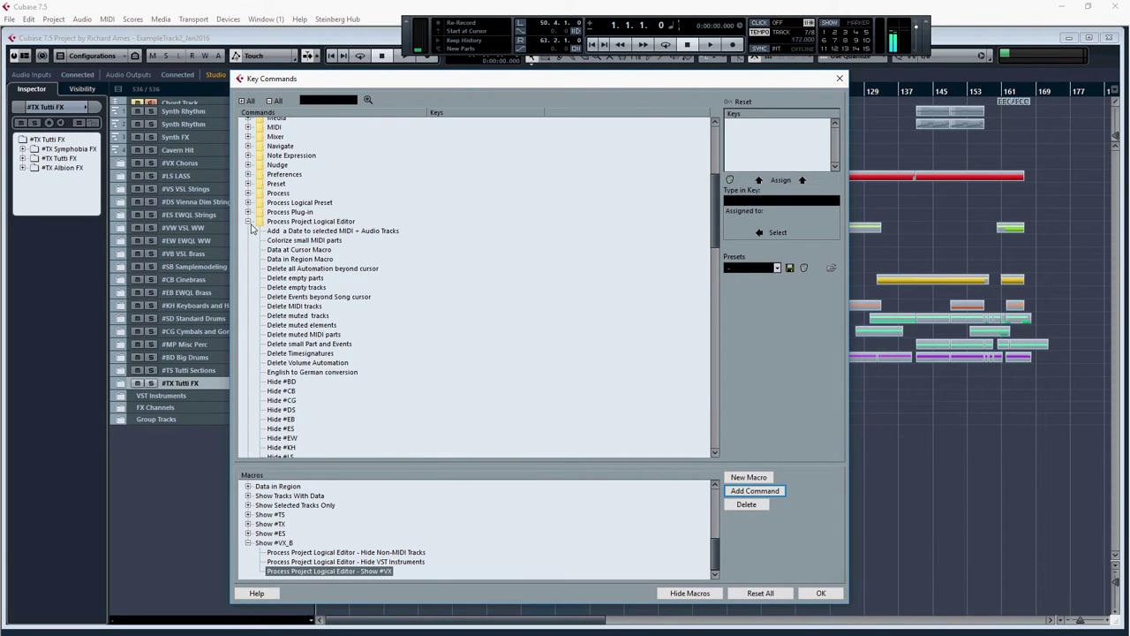
click(250, 223)
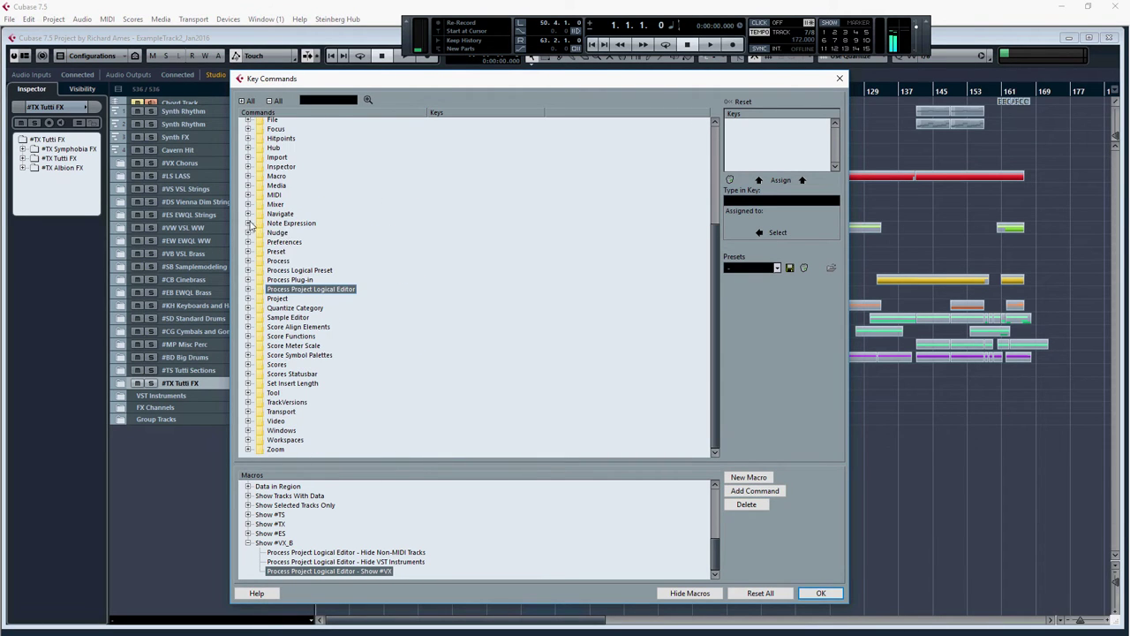
click(311, 104)
key(Return)
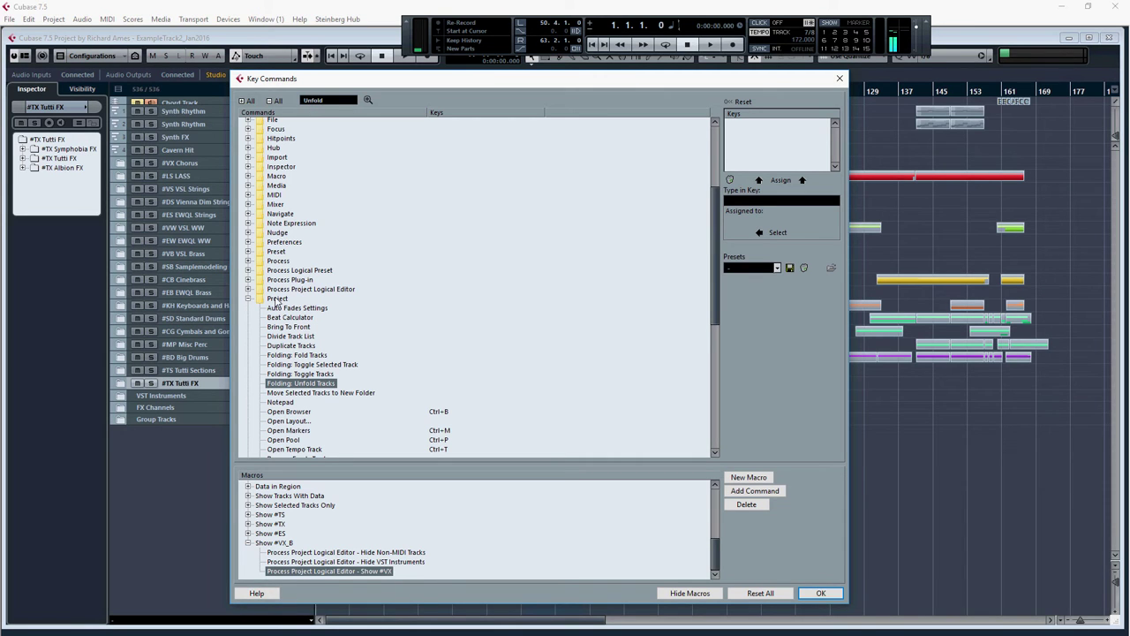
click(281, 385)
click(752, 492)
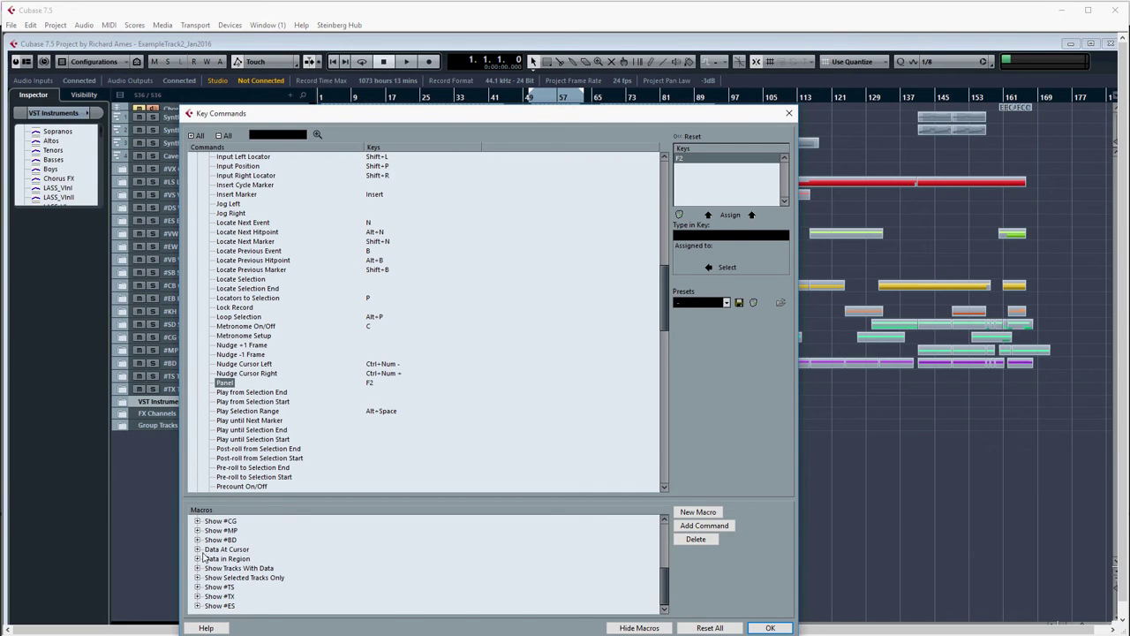
Inspect the commands inside the Data At Cursor macro and go through Data in Region, Show Tracks With Data and Show Selected Tracks Only
click(198, 549)
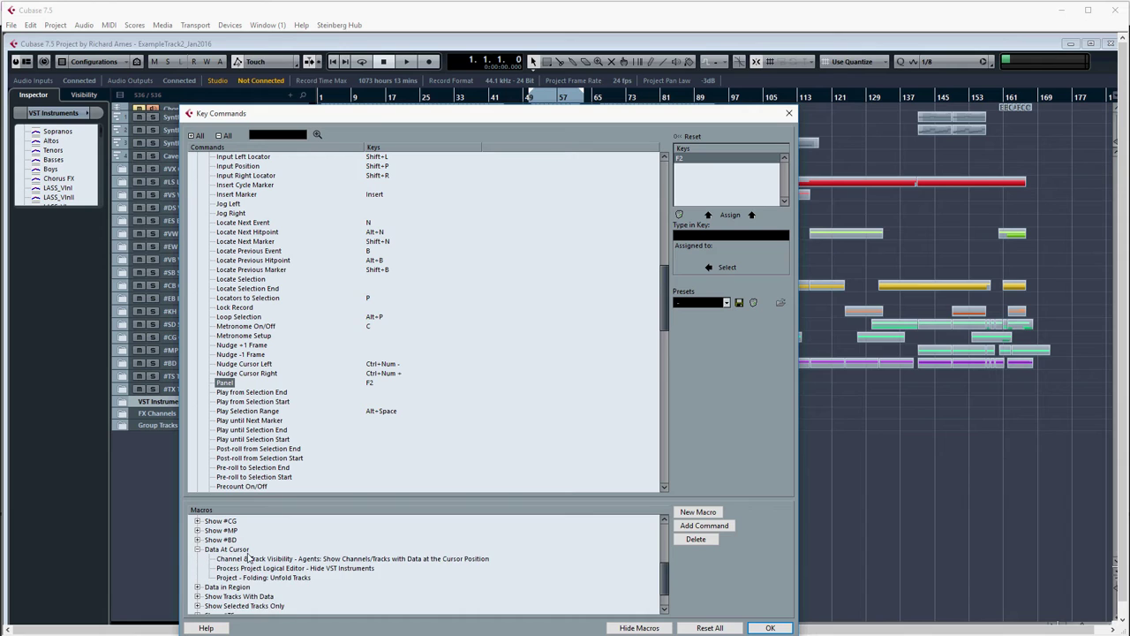
scroll(274, 552, down, 1)
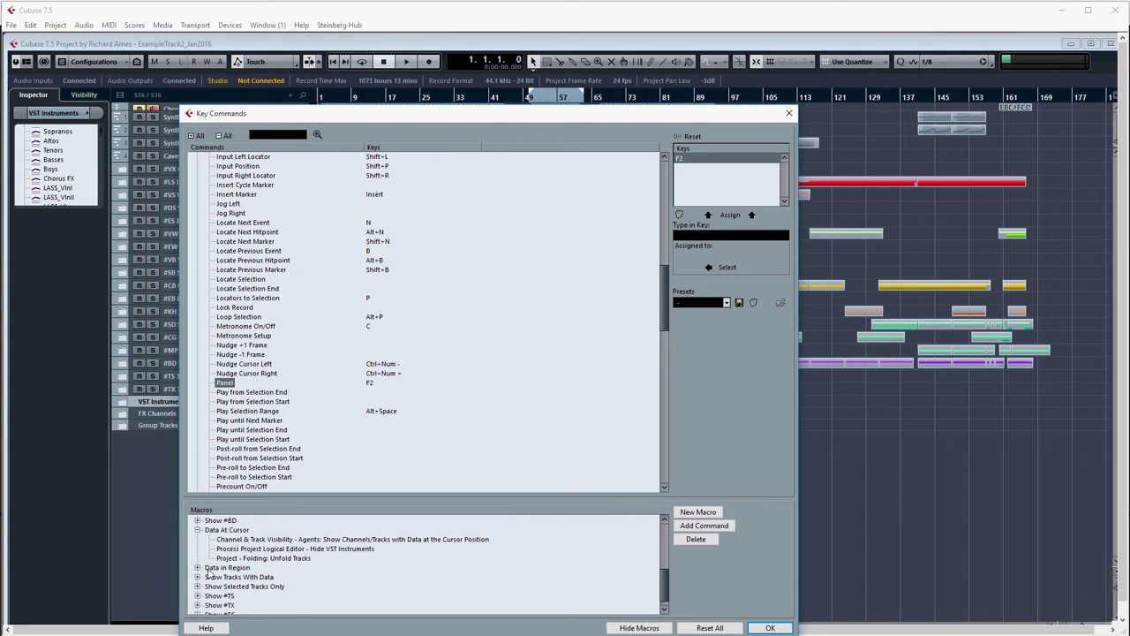
click(217, 571)
click(236, 579)
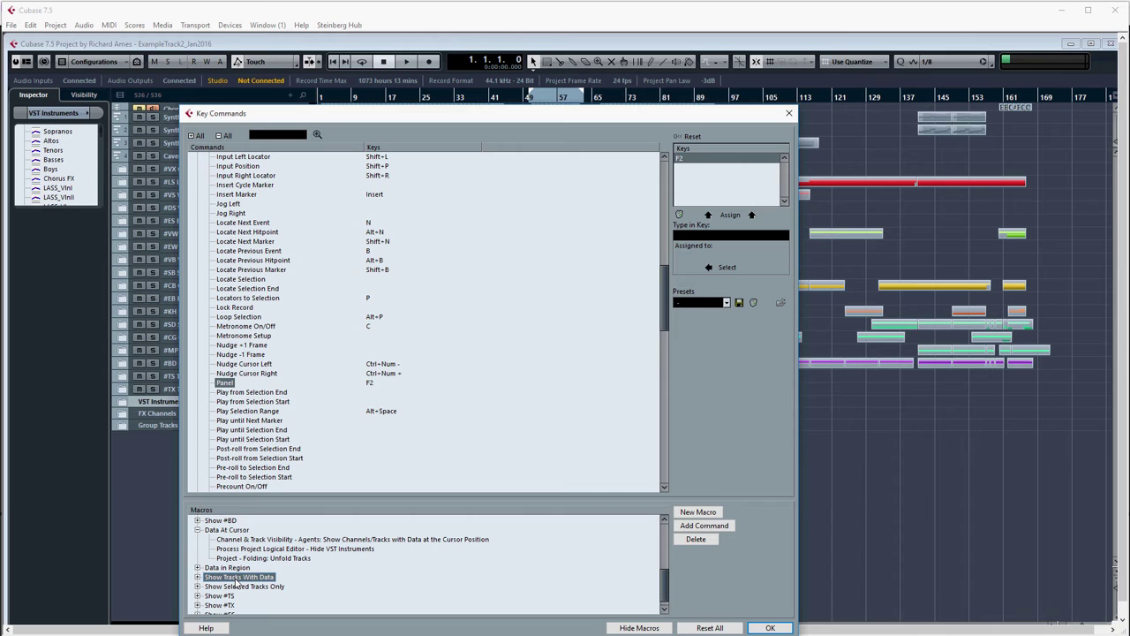
click(247, 589)
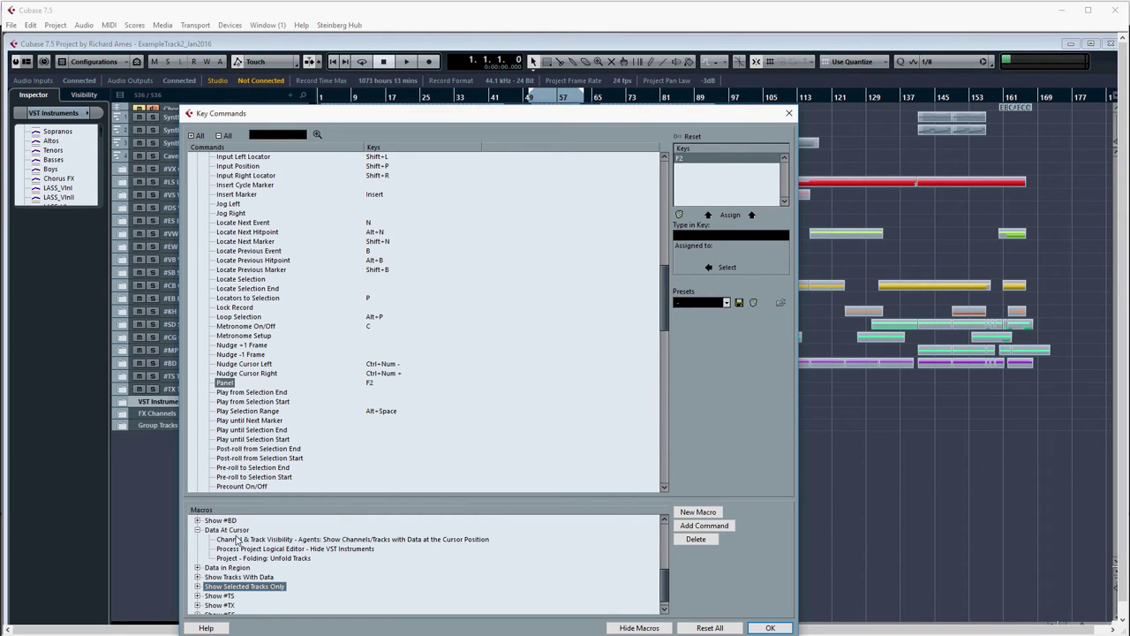
Go through each command of the Data At Cursor macro individually, from the visibility agent to Unfold Tracks, and collapse it
click(233, 531)
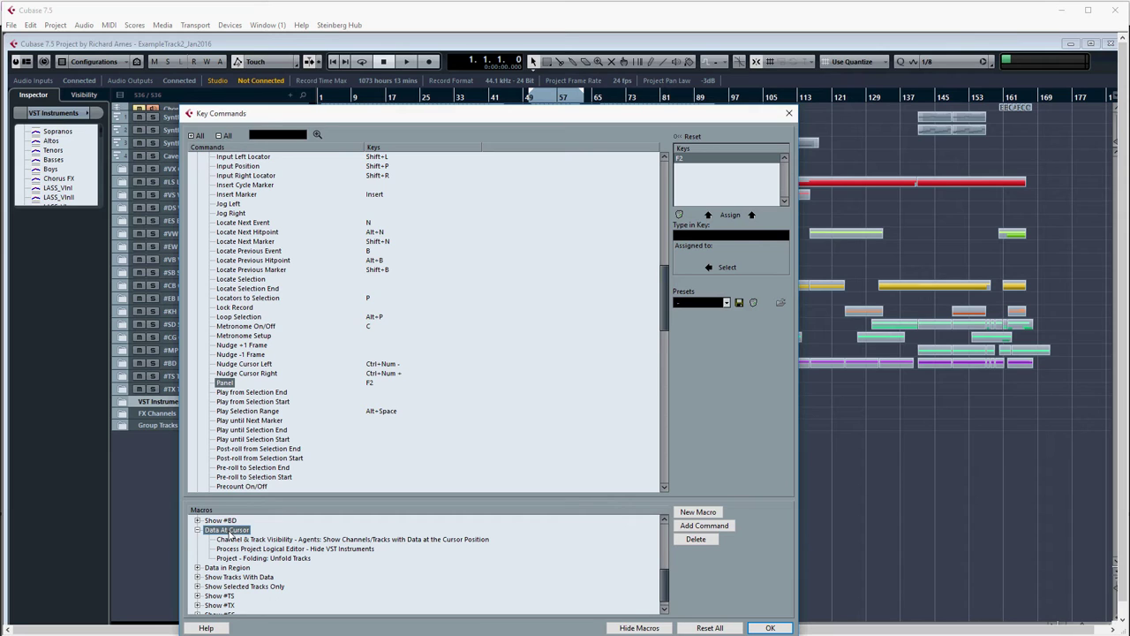
click(255, 541)
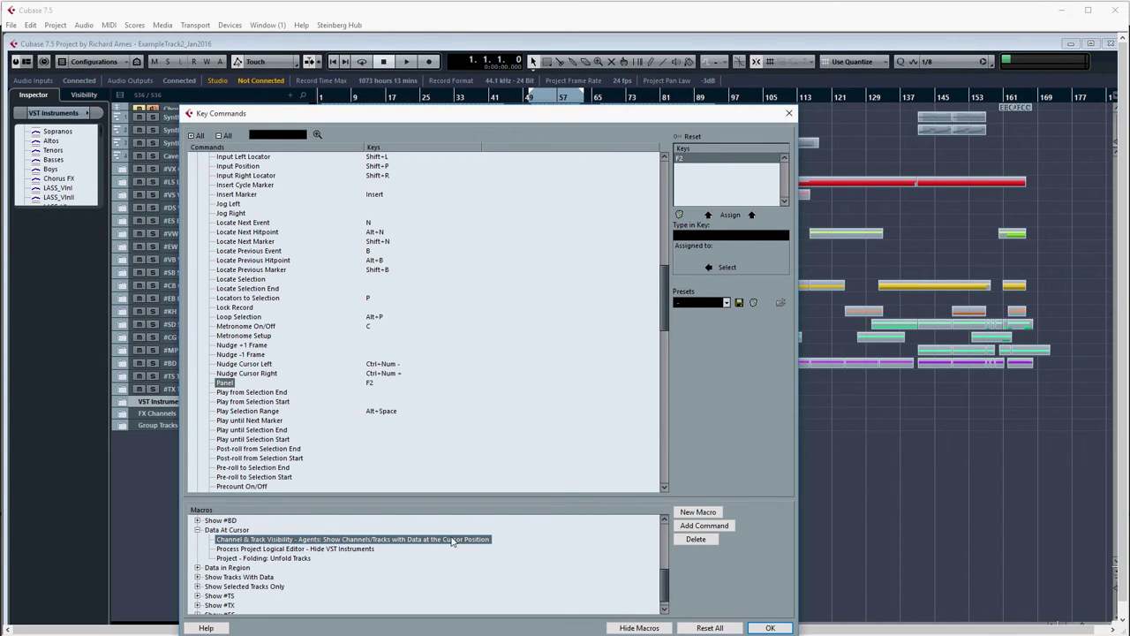
click(314, 551)
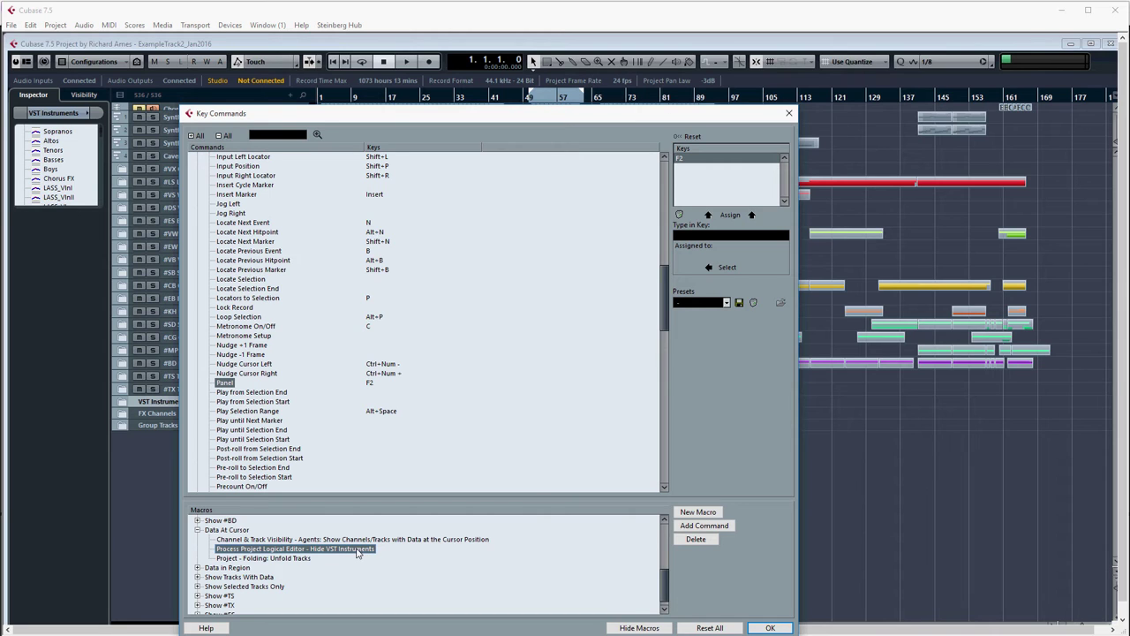
click(289, 559)
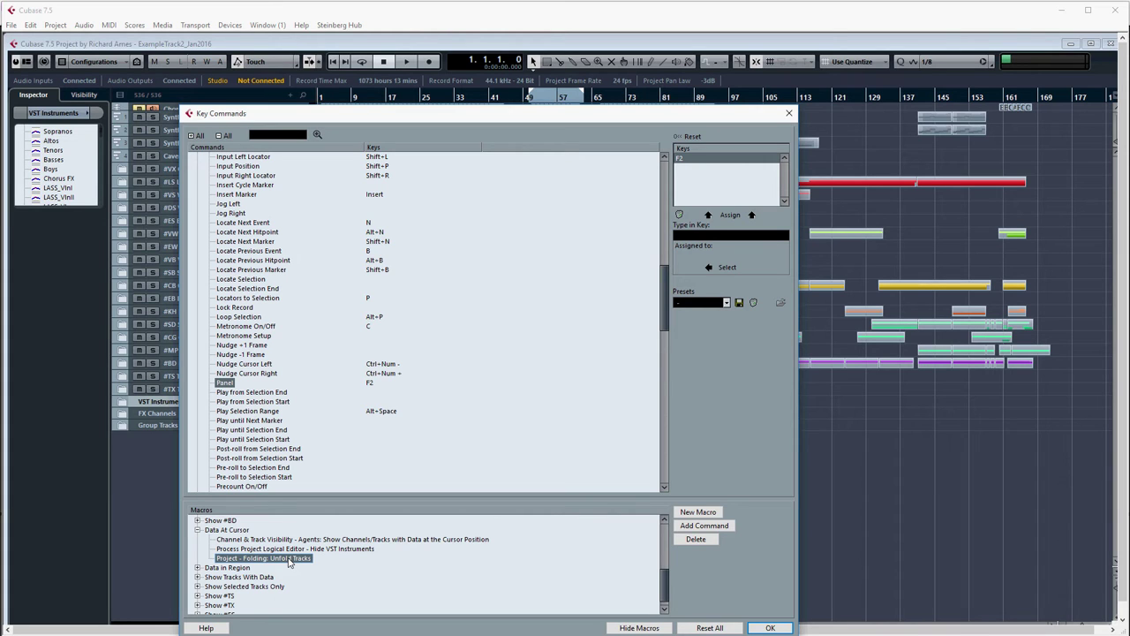
click(198, 530)
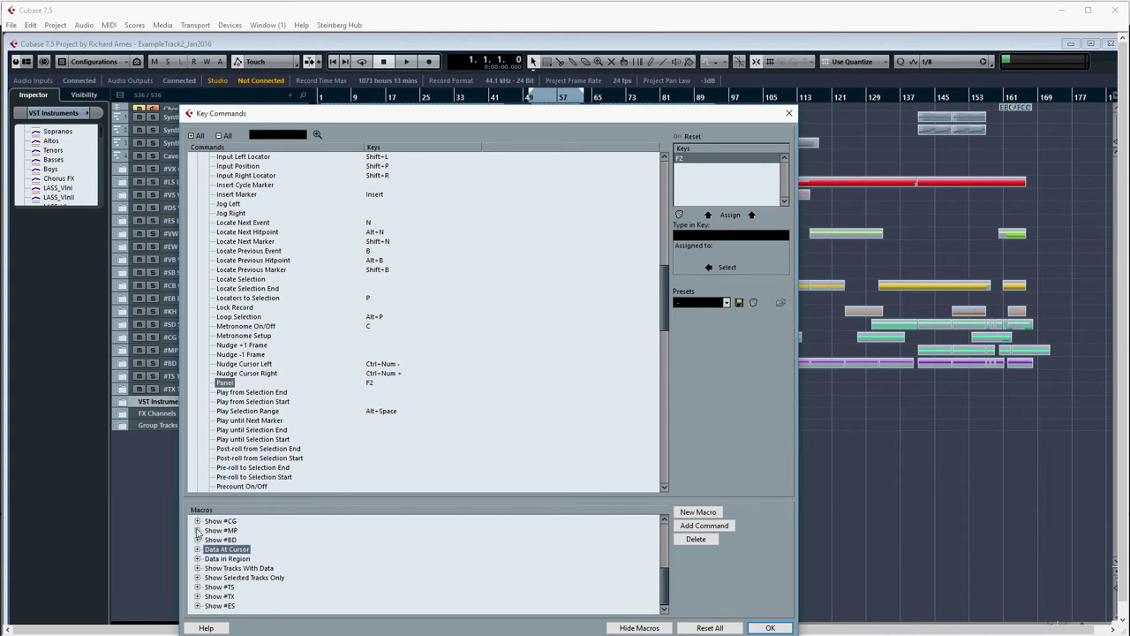
Expand the Data in Region macro, examine each of its commands, and collapse it again
click(198, 559)
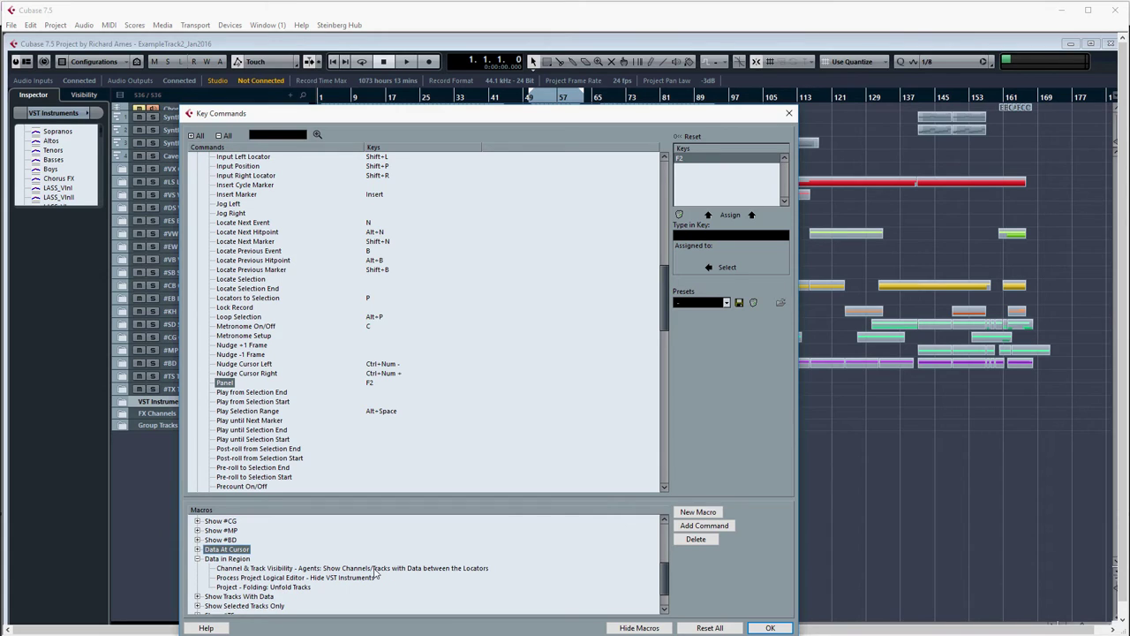
scroll(371, 569, down, 1)
click(296, 550)
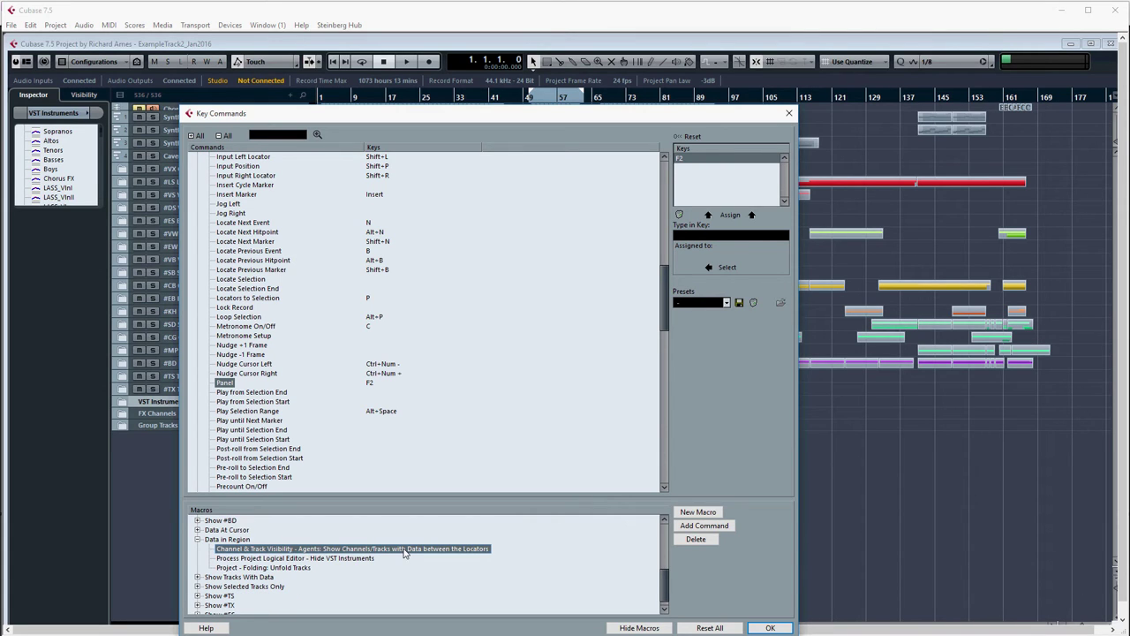
click(341, 564)
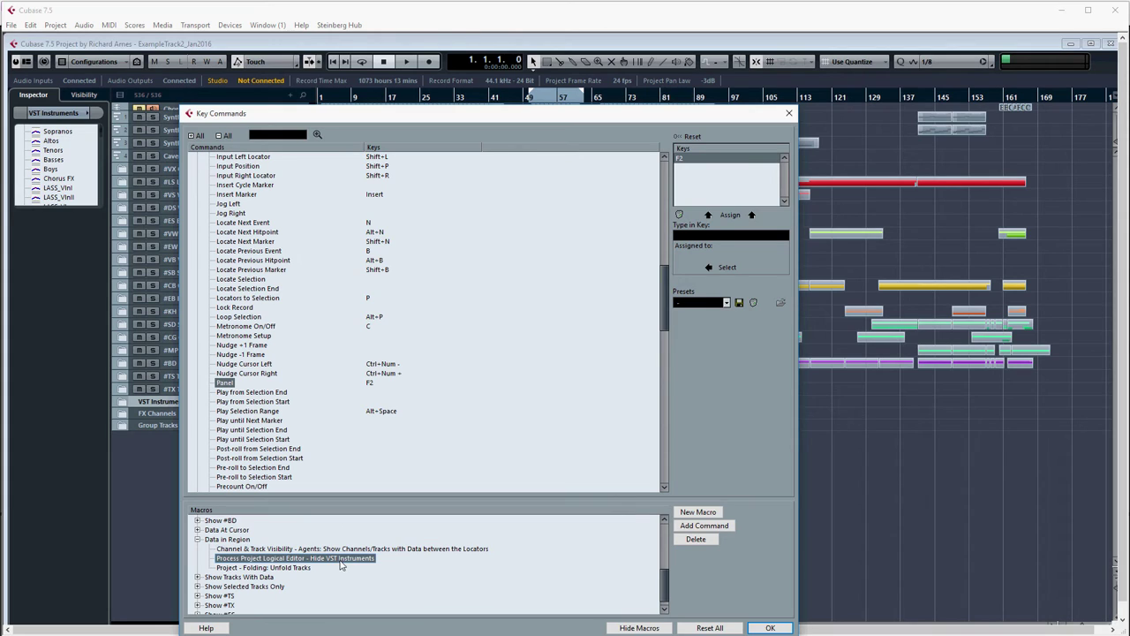
click(292, 570)
click(199, 540)
Examine the commands inside the Show Tracks With Data and Show Selected Tracks Only macros
click(199, 548)
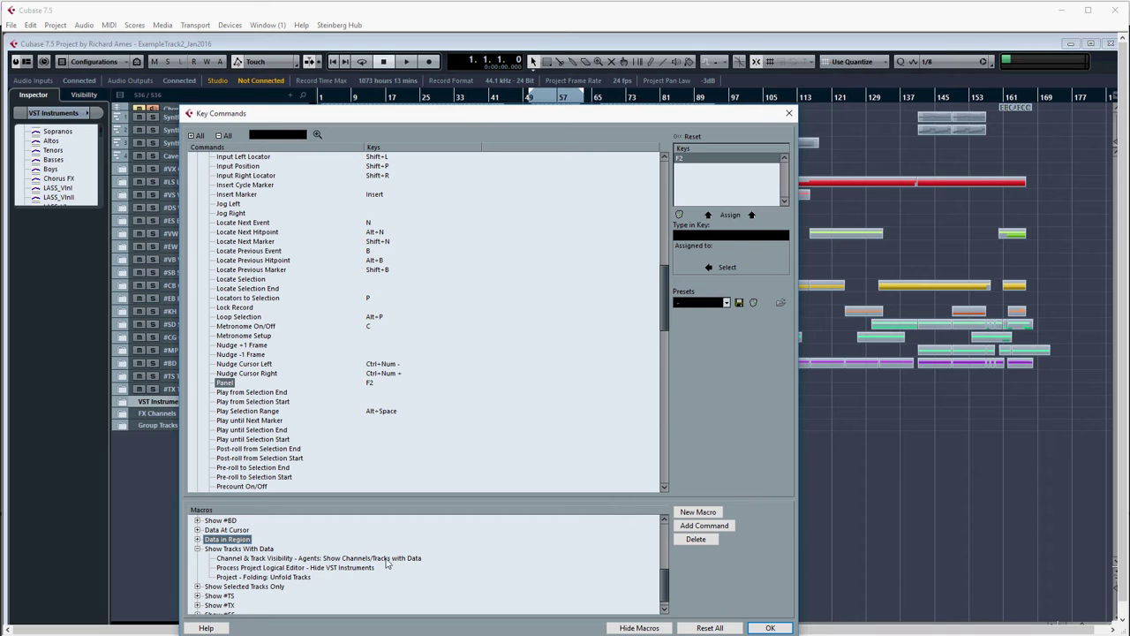
click(199, 549)
click(198, 578)
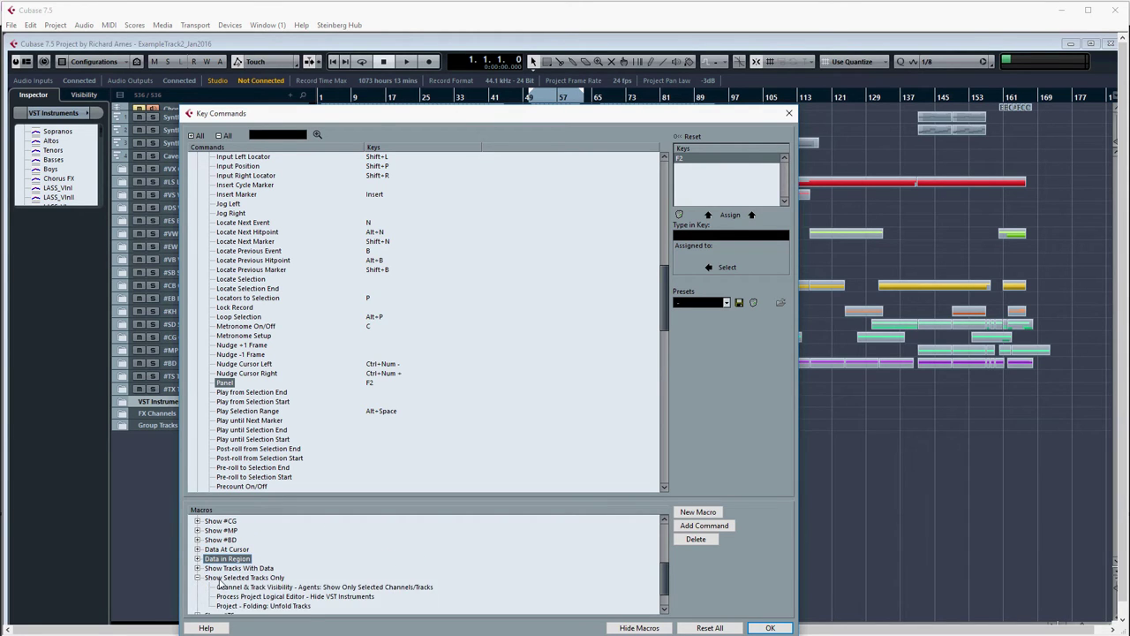
click(251, 587)
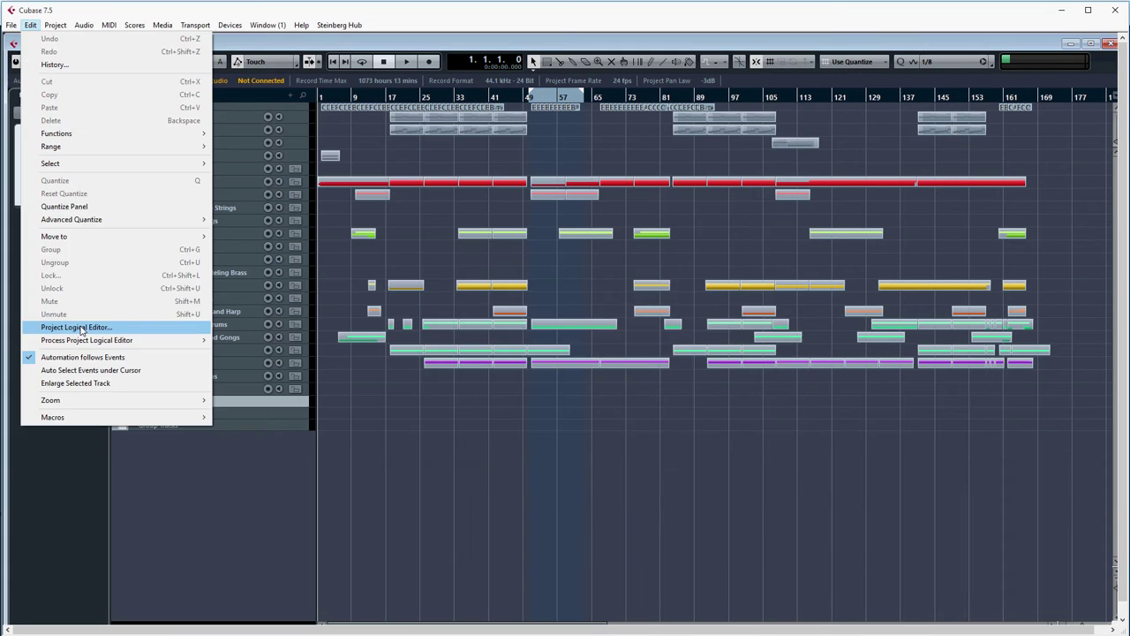
Open the Project Logical Editor and load the Show #BD Macro preset from the custom macro preset folder
click(79, 325)
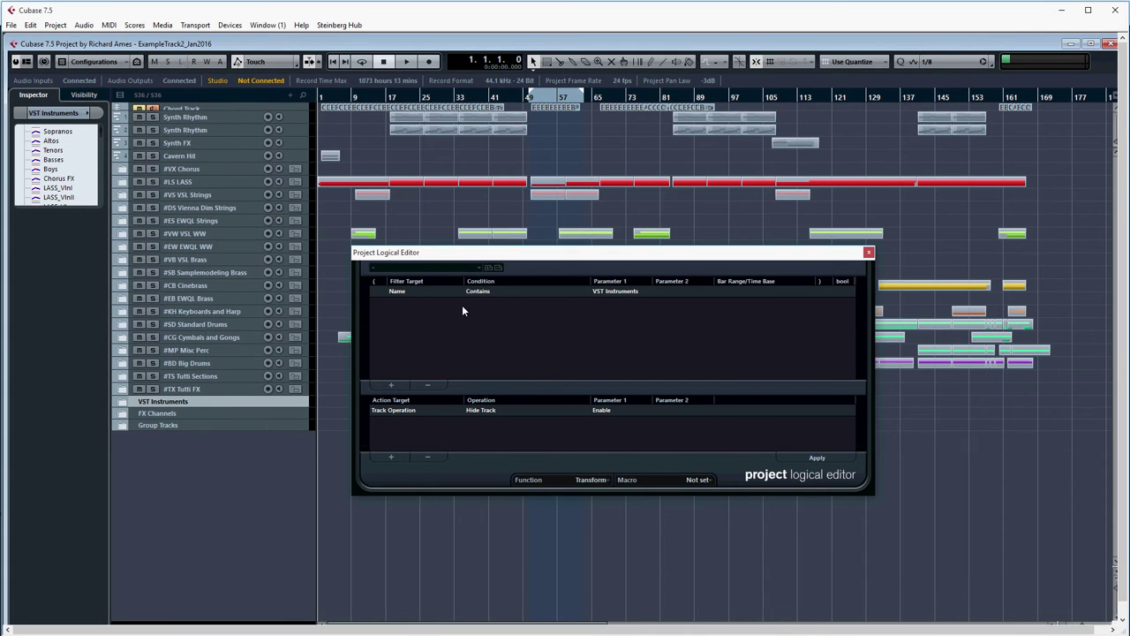
click(476, 269)
mouse_move(443, 276)
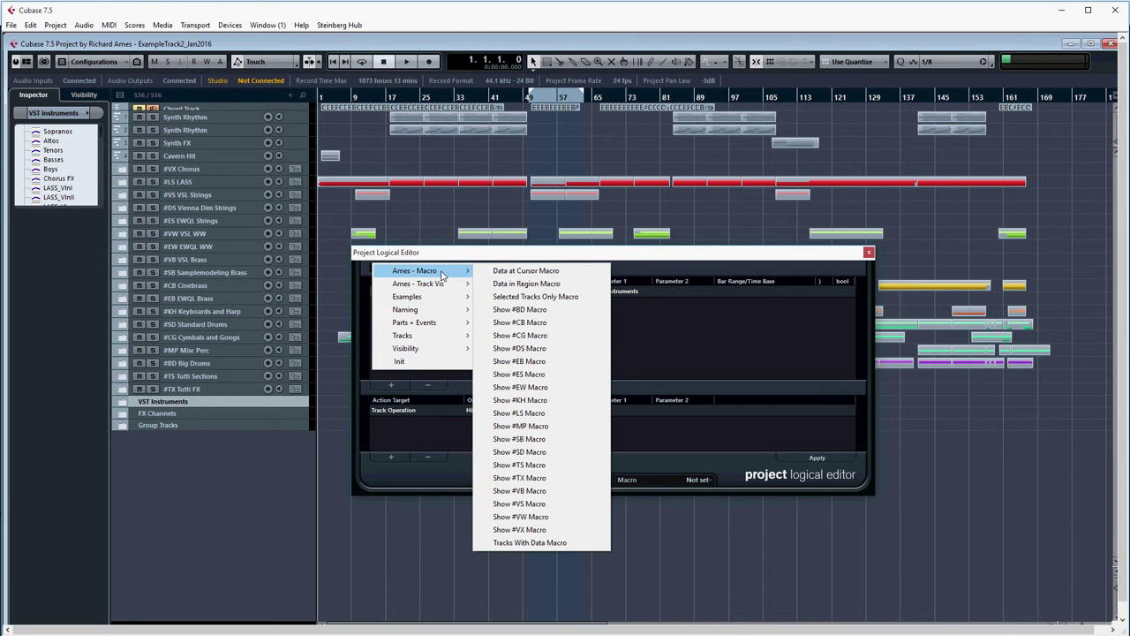
click(533, 314)
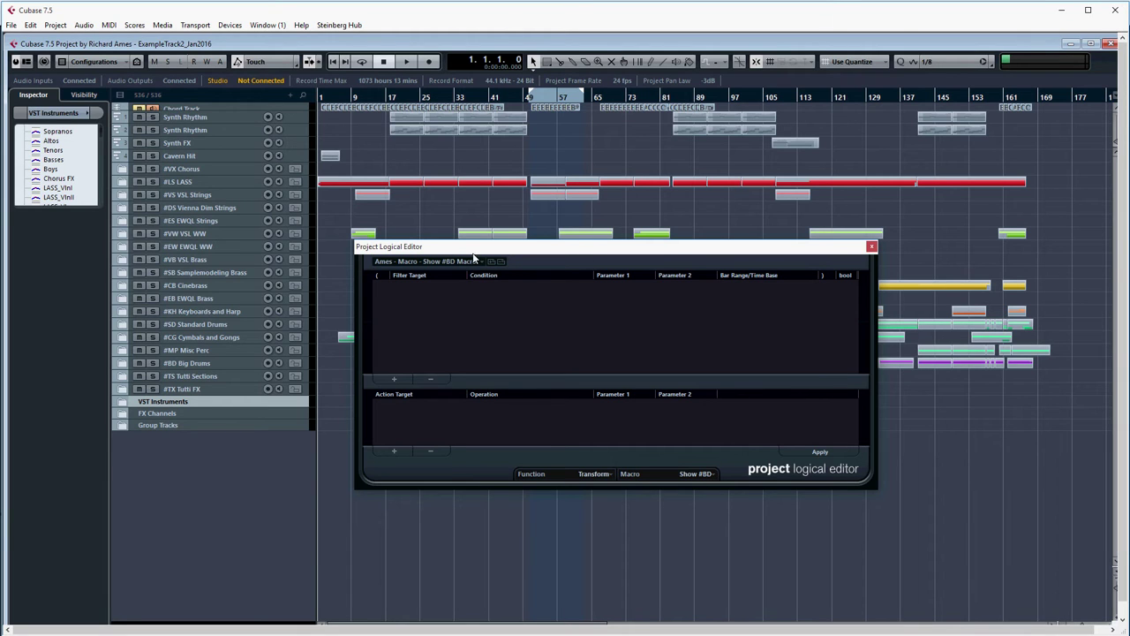
drag(585, 248, 582, 241)
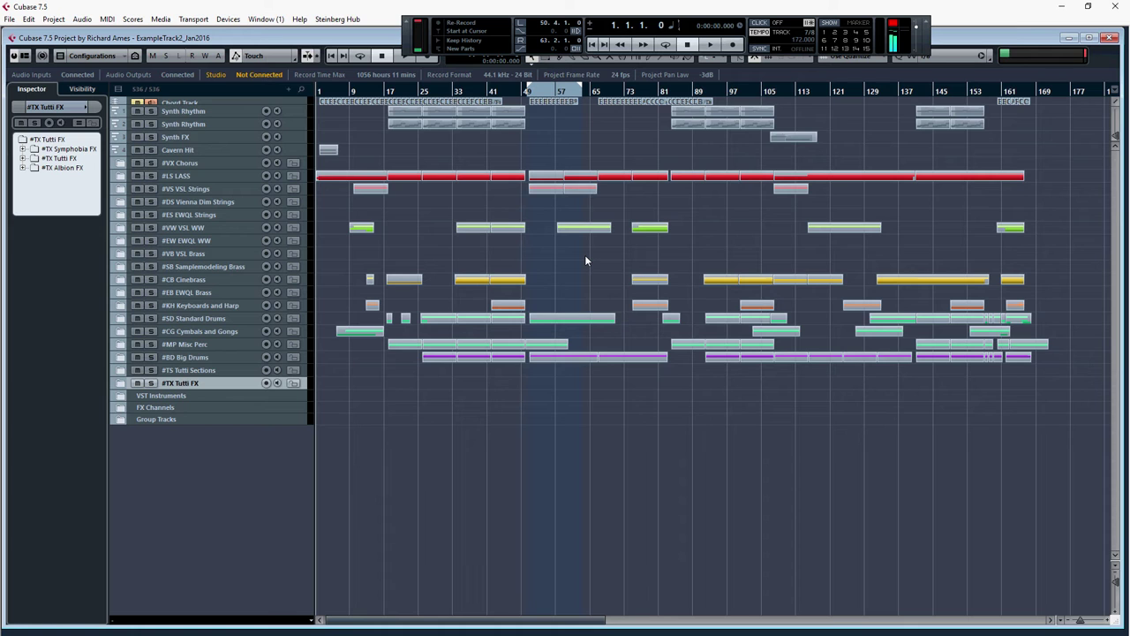
Open Device Setup and add a new Generic Remote device
click(227, 19)
click(269, 292)
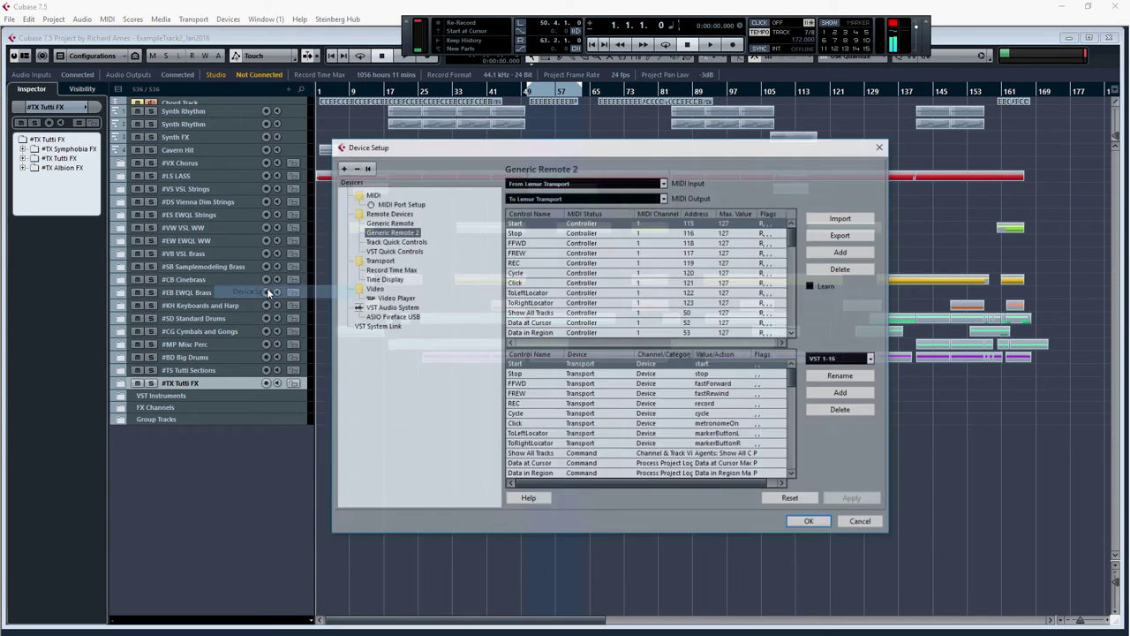
click(343, 167)
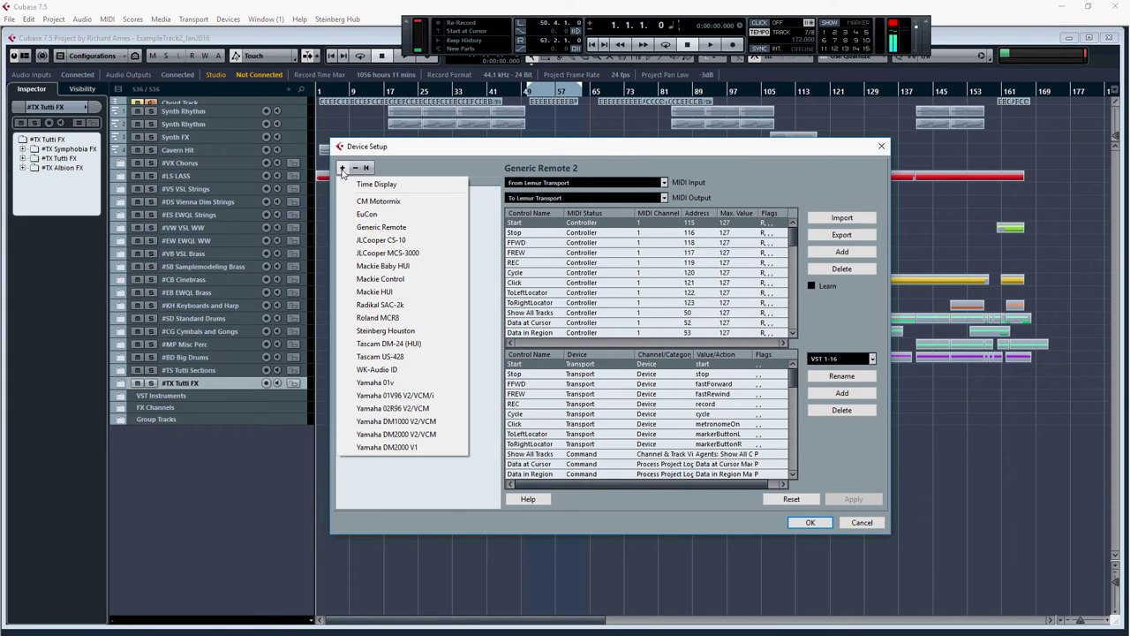
click(386, 231)
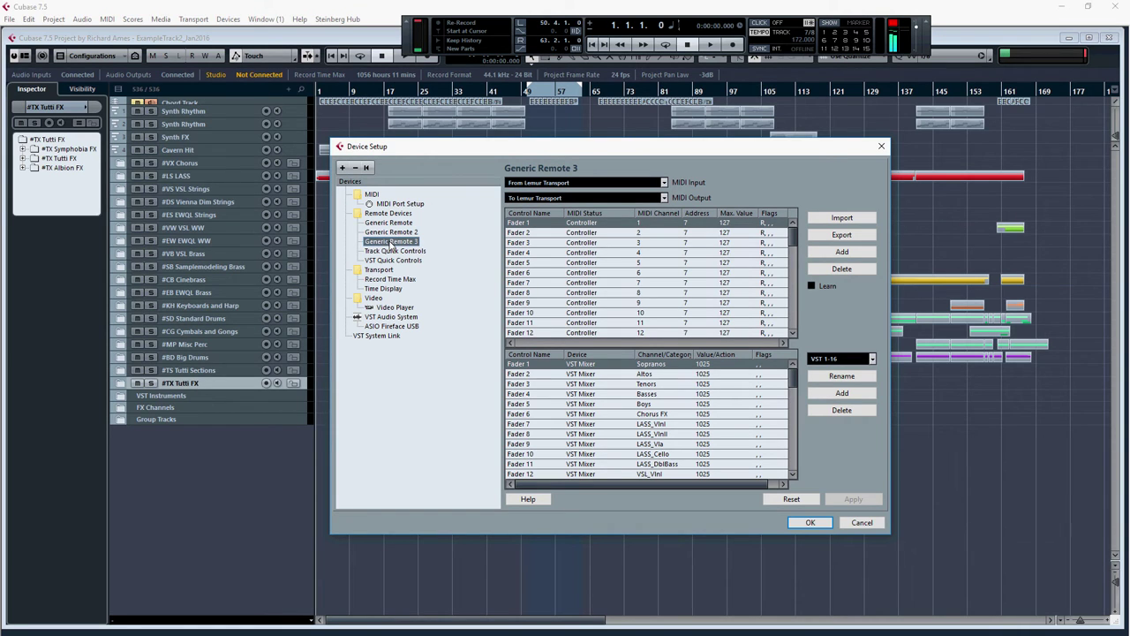
scroll(796, 239, down, 1)
scroll(797, 239, up, 2)
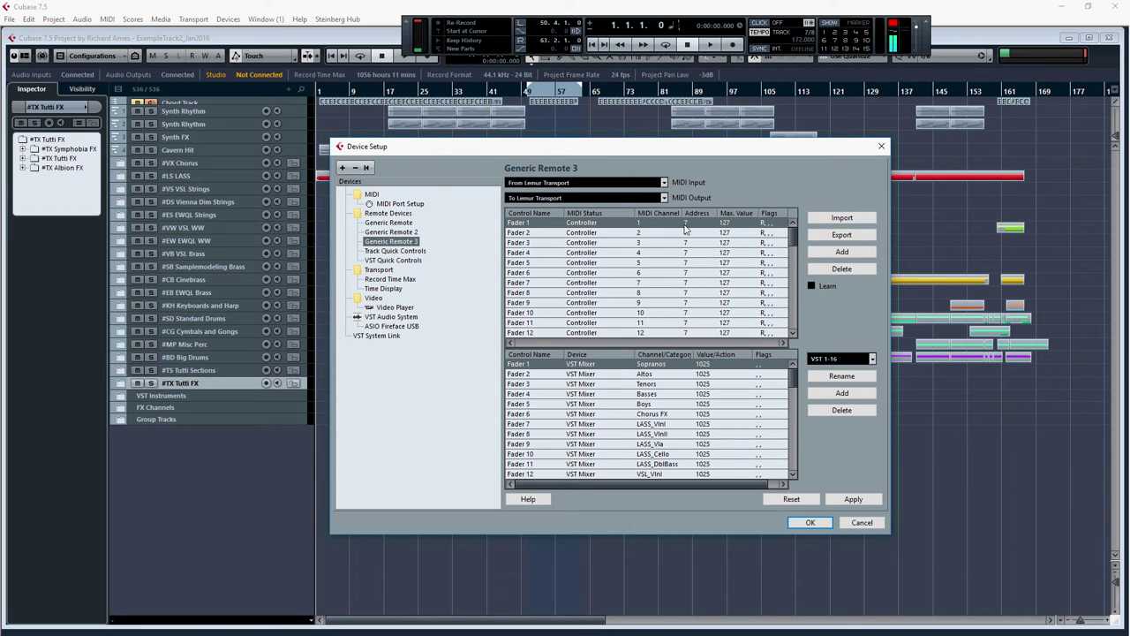
Delete all default control entries of Generic Remote 3, starting from Fader 1
click(575, 224)
click(532, 226)
click(841, 269)
click(842, 269)
click(842, 269)
click(841, 269)
click(842, 270)
click(842, 269)
click(841, 269)
click(841, 269)
click(841, 269)
click(841, 269)
click(841, 270)
click(841, 270)
click(840, 269)
click(839, 269)
click(839, 269)
click(839, 269)
click(838, 270)
click(838, 269)
click(838, 269)
click(838, 269)
click(838, 270)
click(838, 269)
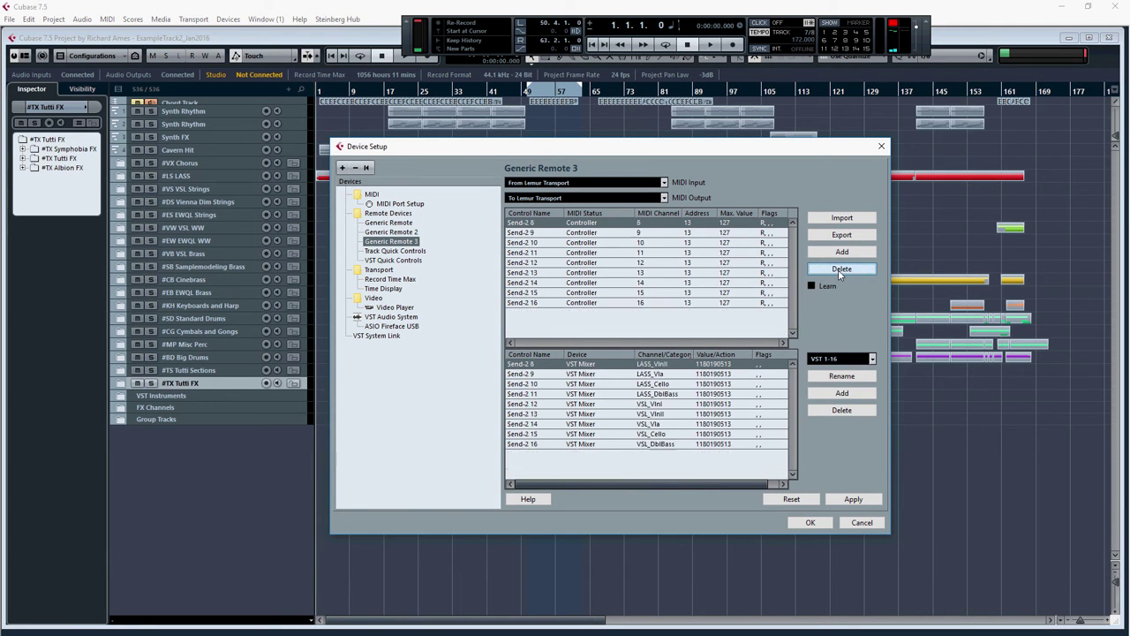
click(838, 269)
click(838, 269)
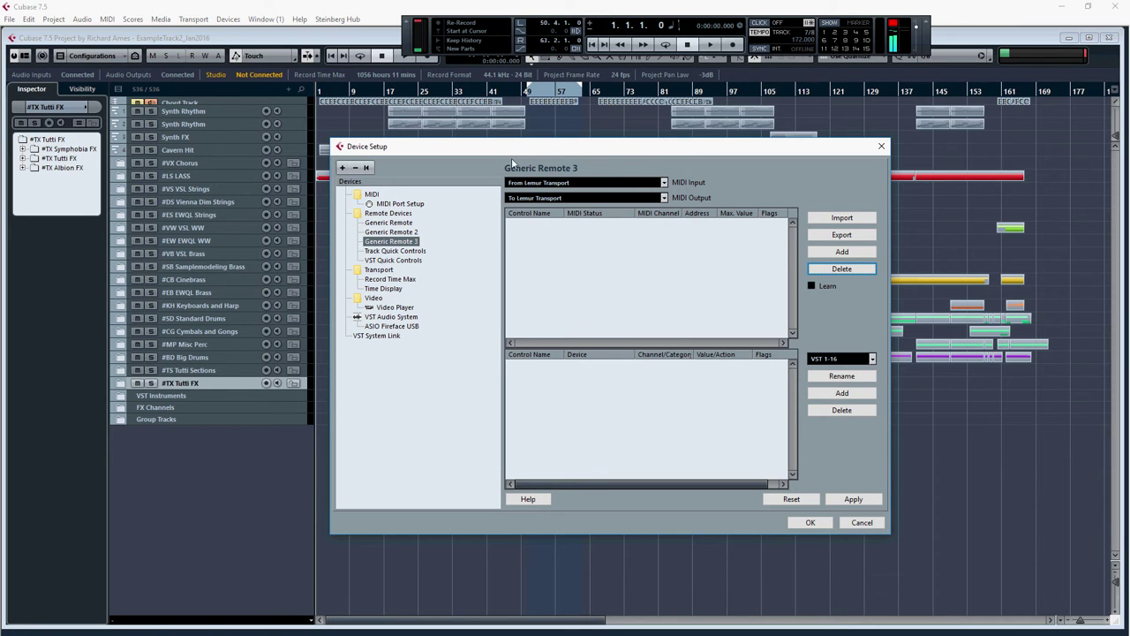
Set Generic Remote 3's MIDI input to From Lemur Transport and its MIDI output to To Lemur Transport
click(666, 184)
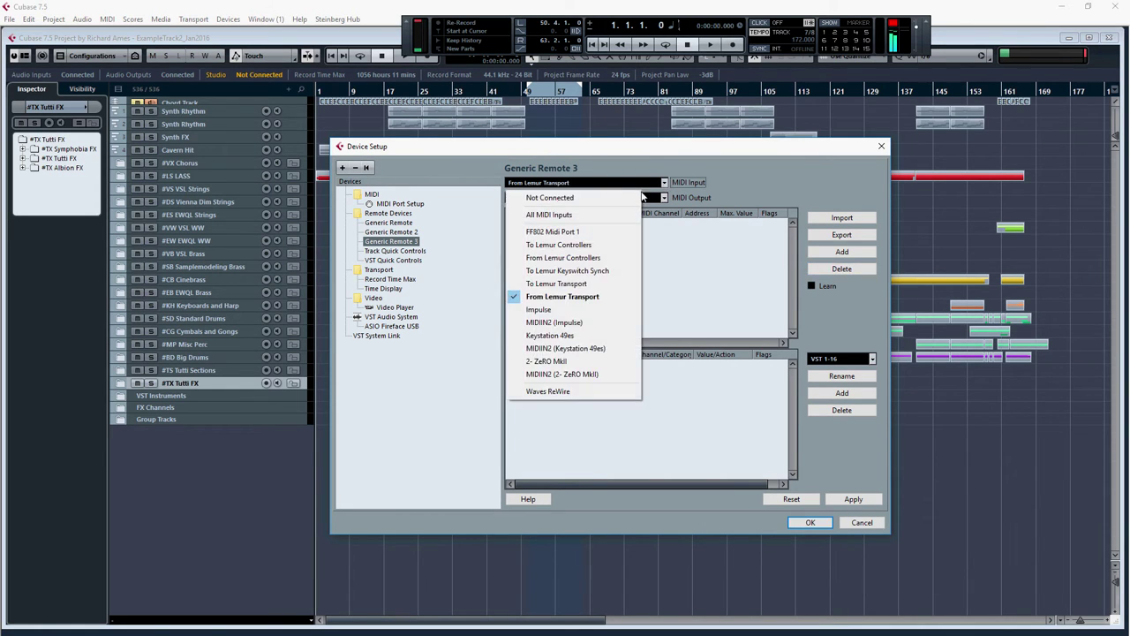
click(569, 297)
click(664, 198)
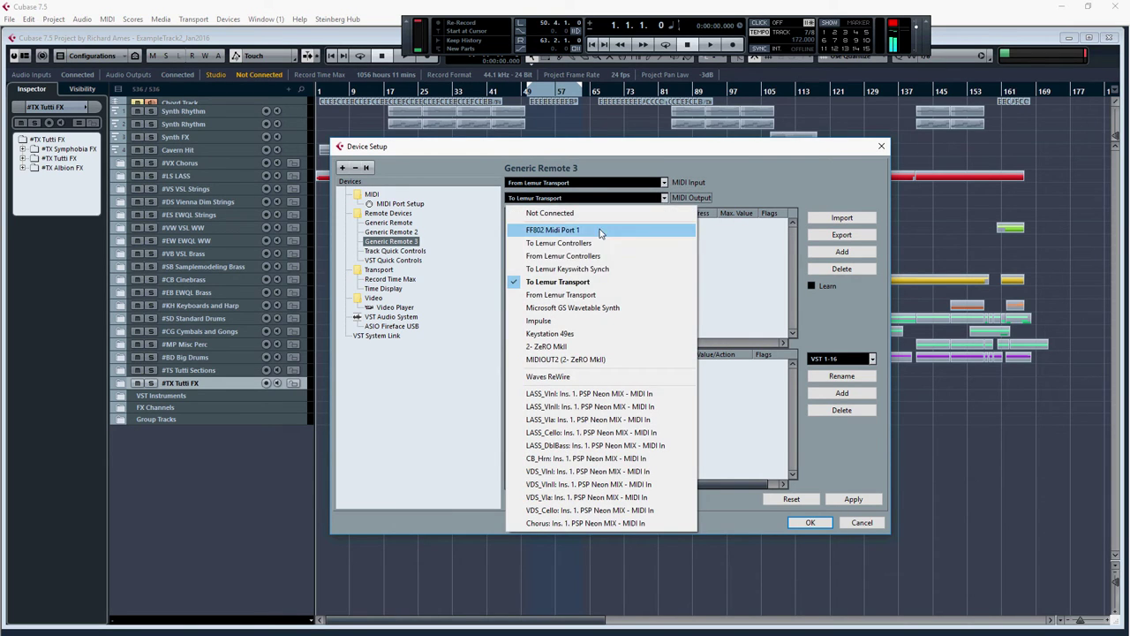
click(565, 281)
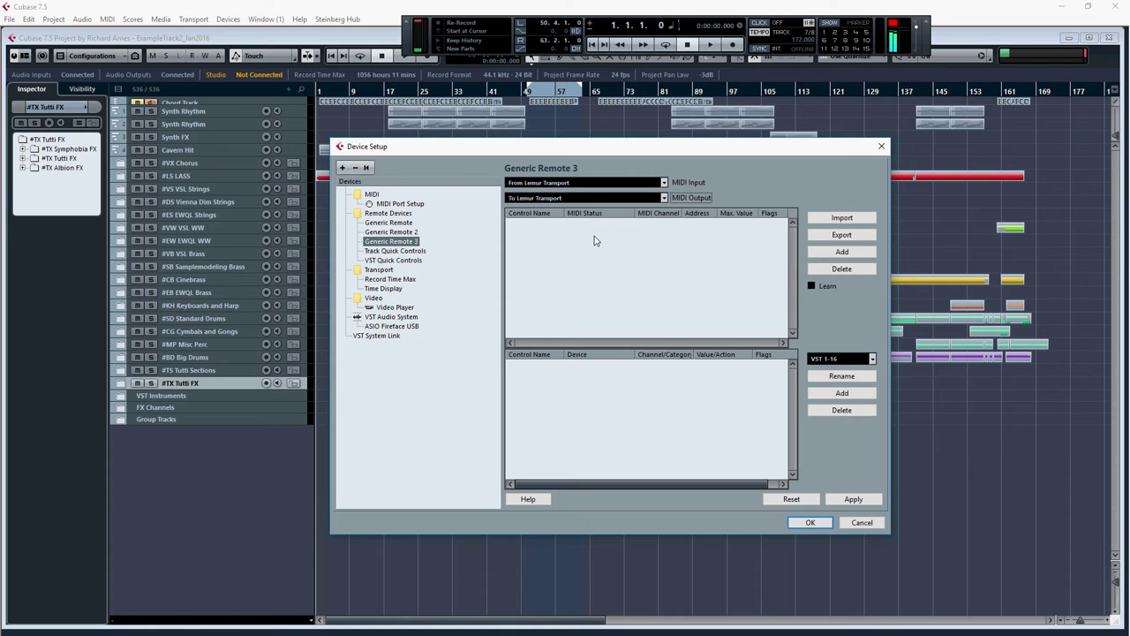
Add a control to Generic Remote 3, name it Data at Cursor, and set its MIDI status to Controller
click(841, 253)
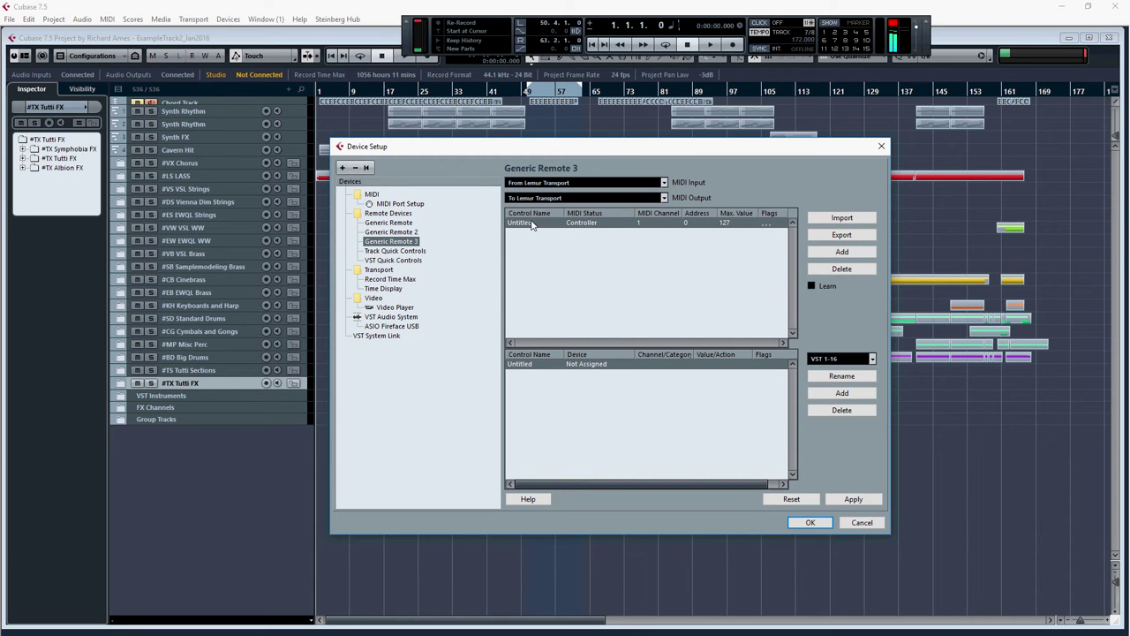
double_click(533, 225)
text(Data at Cursor)
key(Return)
click(596, 222)
click(618, 263)
Switch to the keyswitches spreadsheet in Excel and look up the CC number for Show Tracks With Data at Cursor
key(alt+Tab)
click(324, 437)
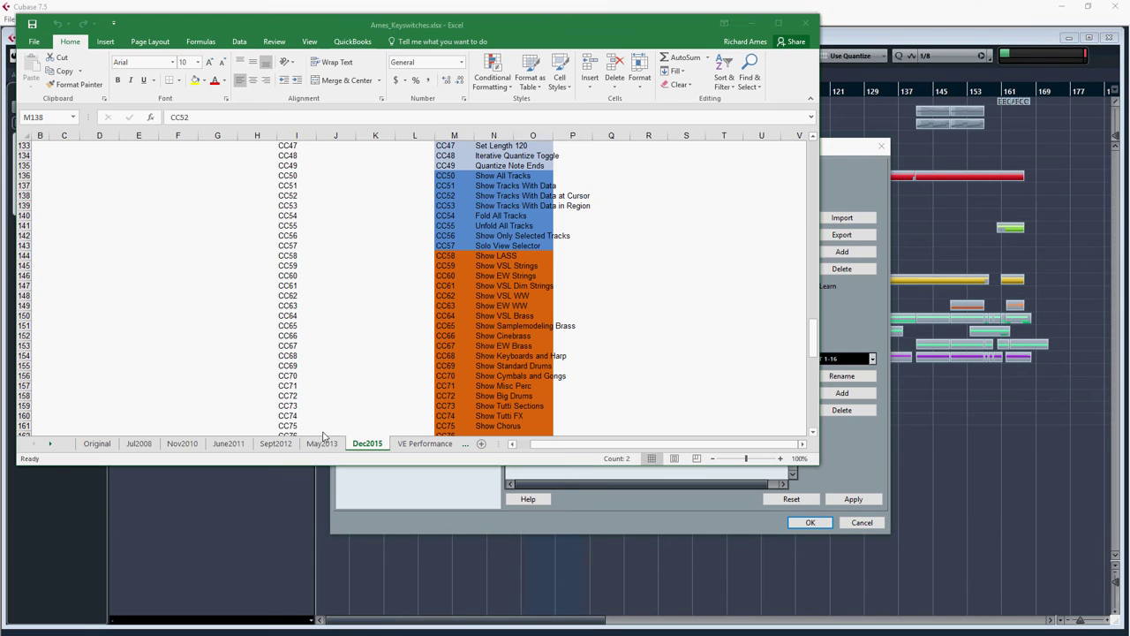
click(495, 245)
drag(448, 198, 574, 196)
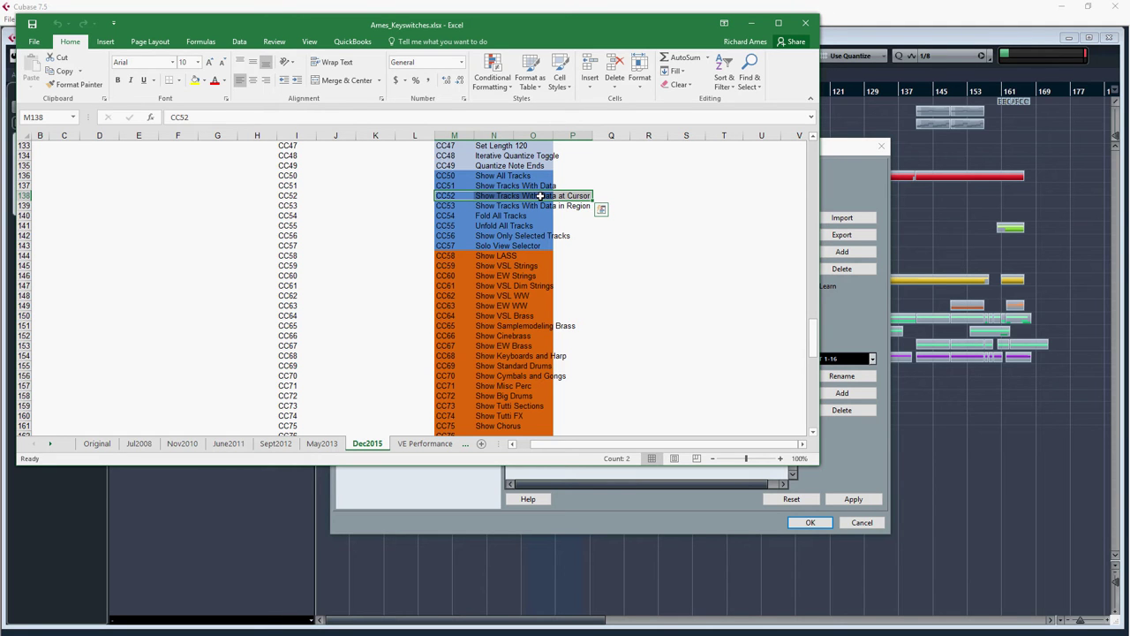
Return to Cubase and set the Data at Cursor control's address to 52 with the Receive flag
key(alt+Tab)
double_click(688, 222)
text(52)
key(Return)
click(765, 223)
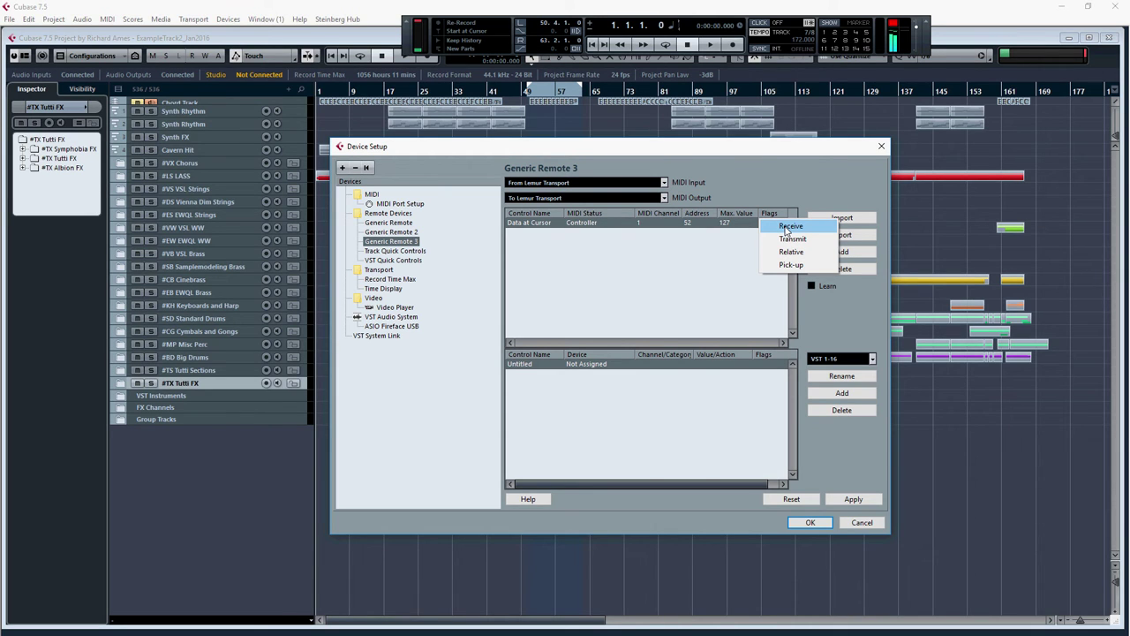
click(788, 227)
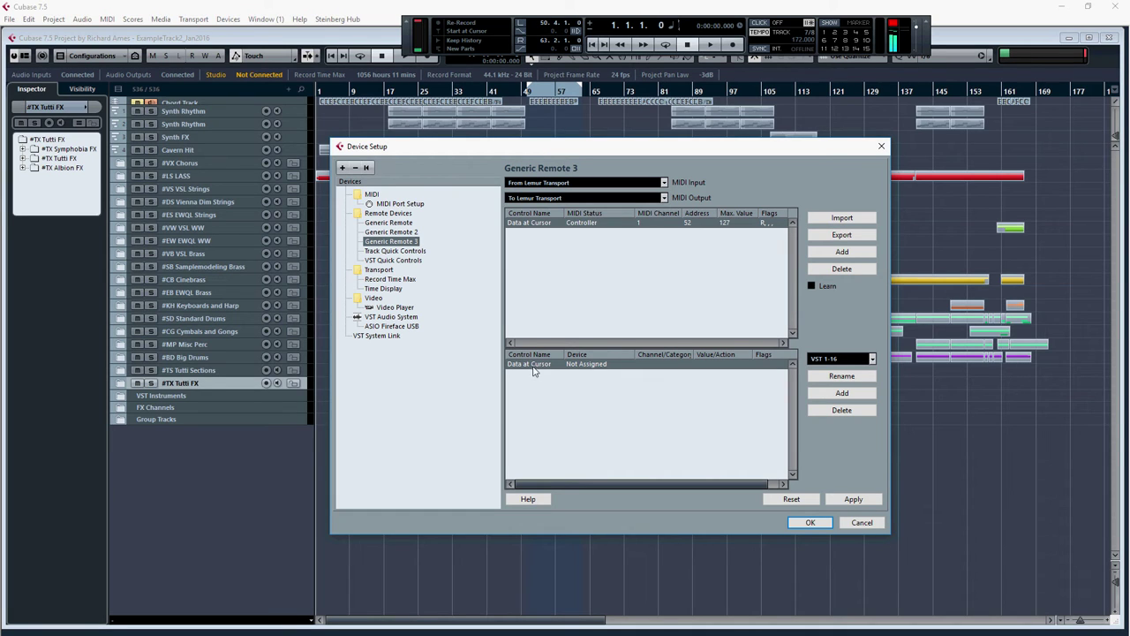
Assign the Data at Cursor control to device Command, category Process Project Logical Editor, action Data at Cursor Macro, with the P flag
click(589, 365)
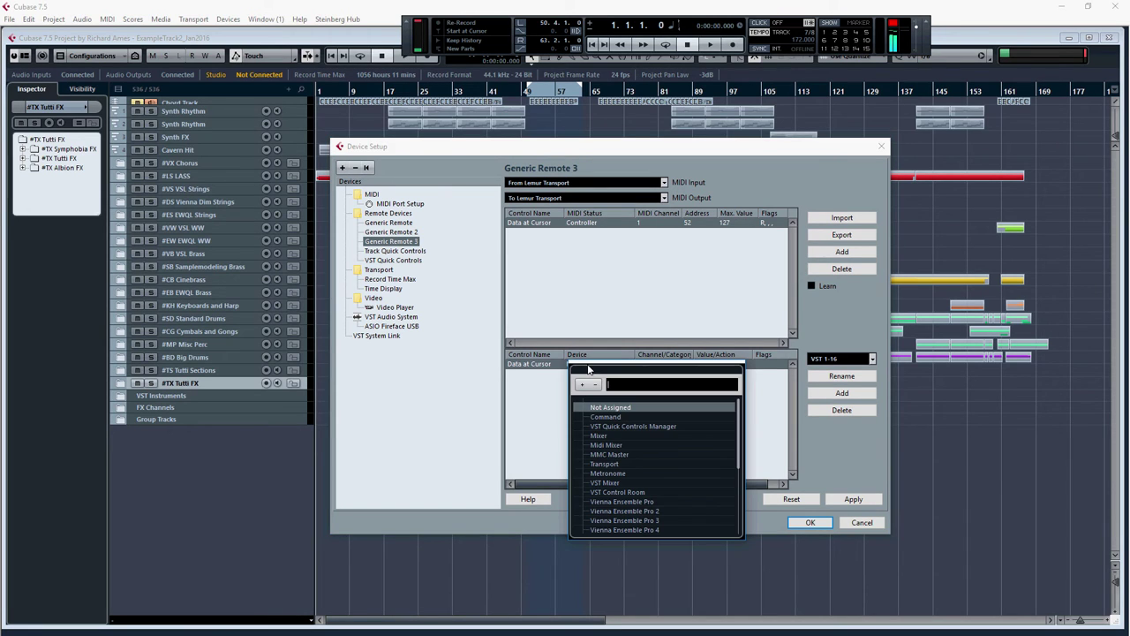
click(605, 416)
click(664, 366)
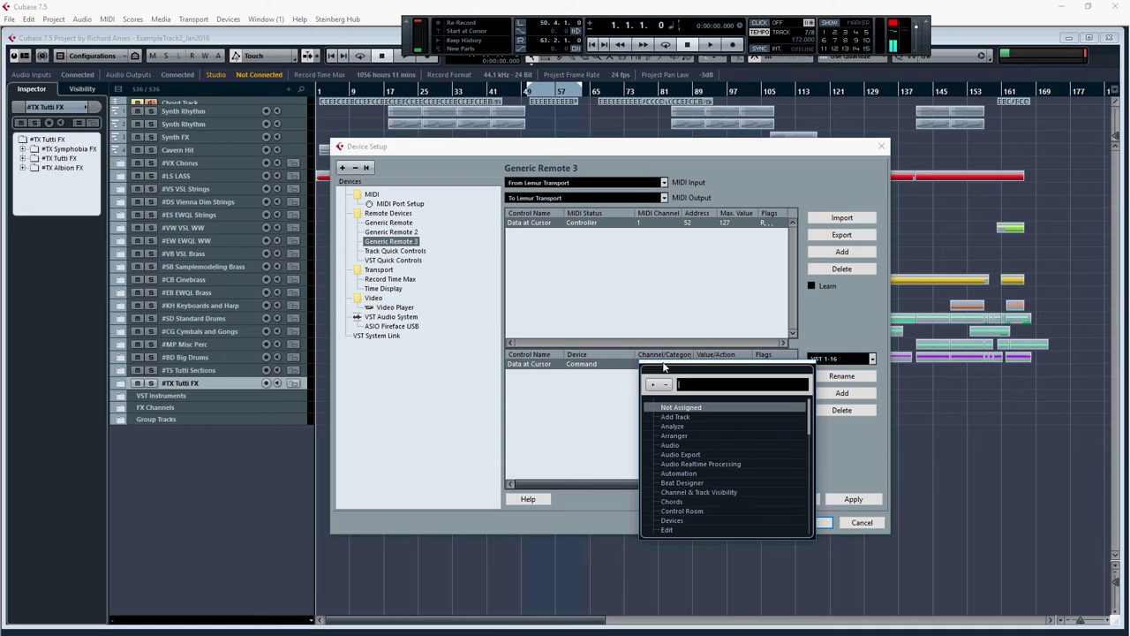
scroll(695, 455, down, 8)
scroll(696, 459, down, 1)
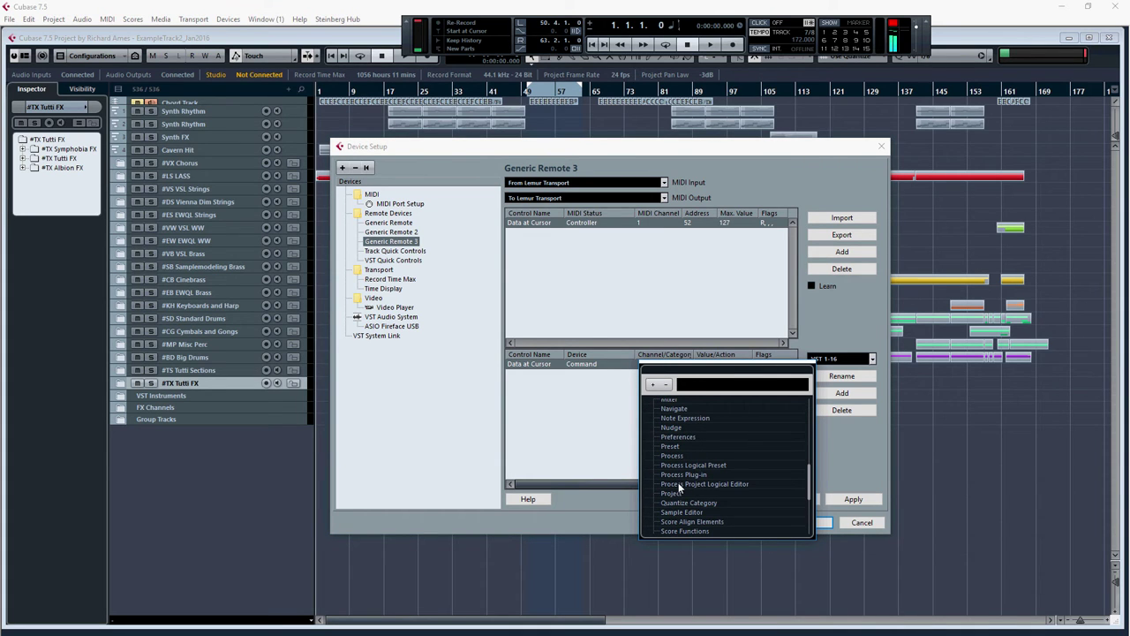
click(678, 482)
click(728, 365)
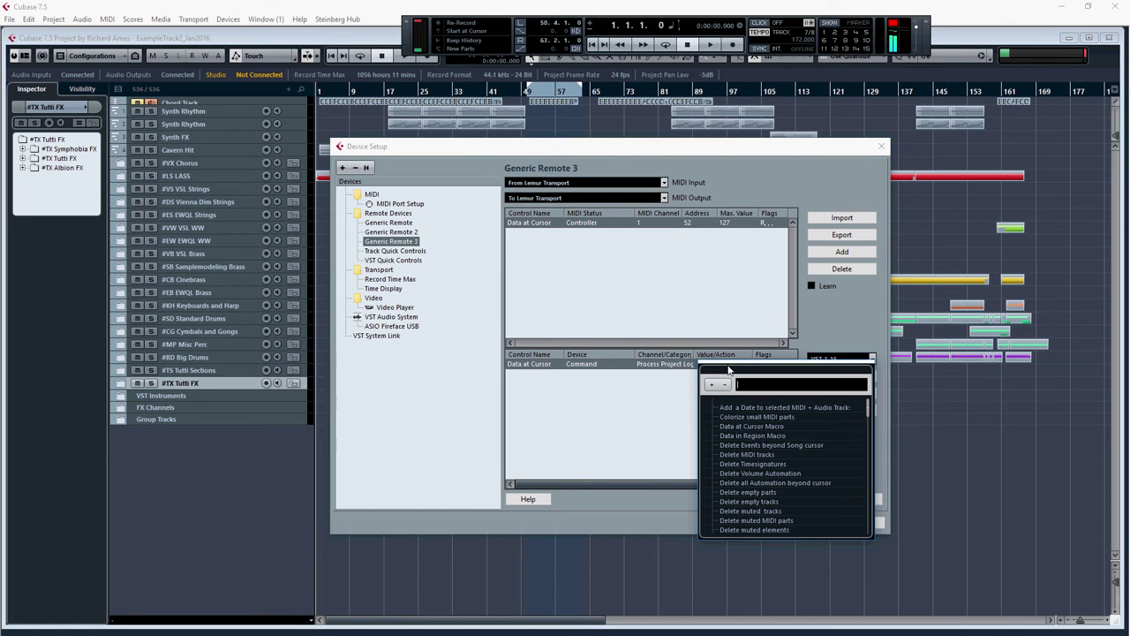
click(742, 426)
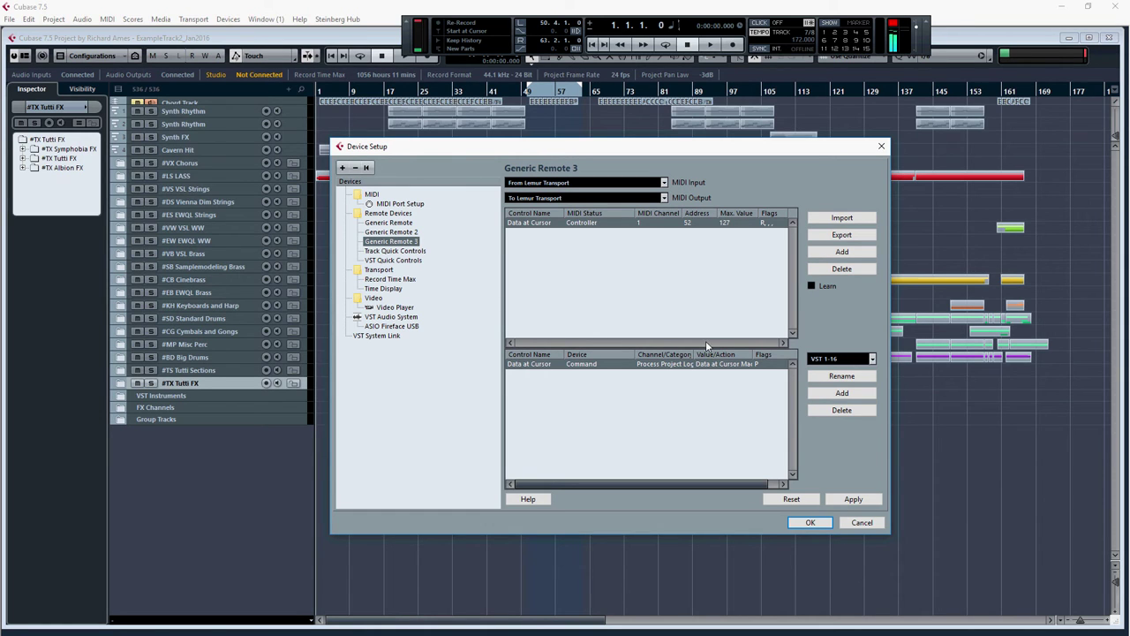
Add a second control to Generic Remote 3 and name it Show #LS
click(839, 254)
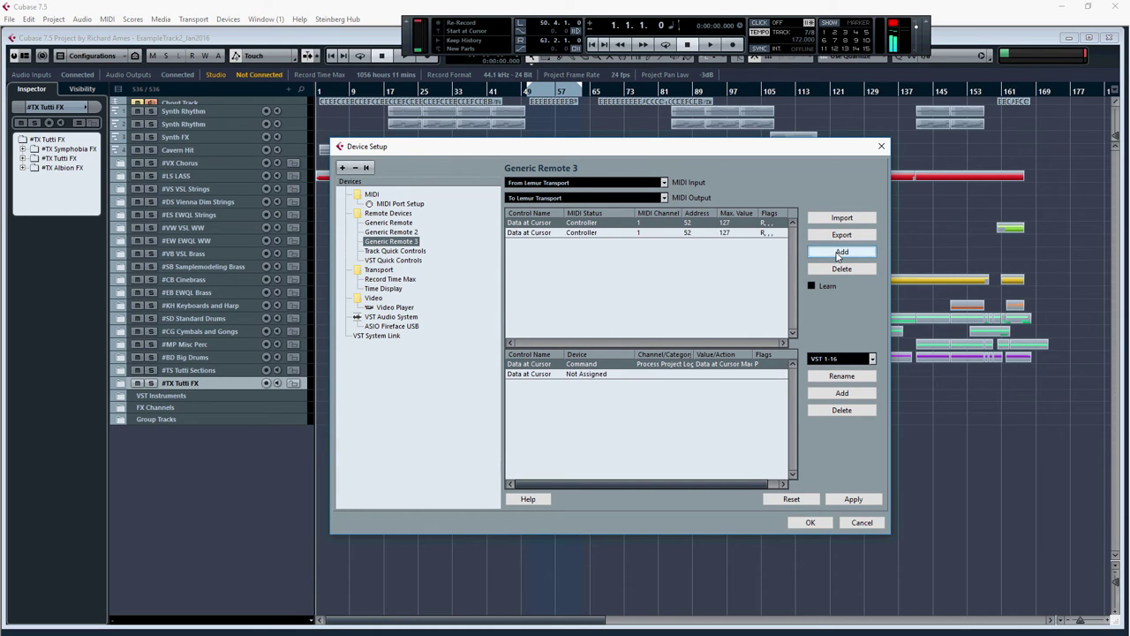
double_click(537, 234)
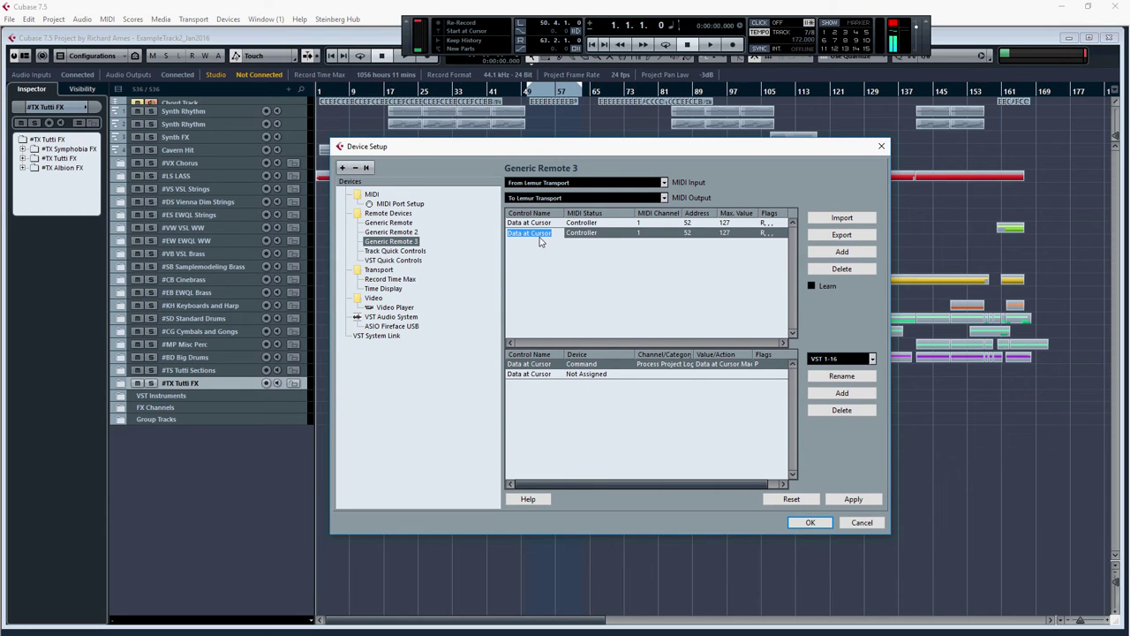
text(Show #LS)
key(Return)
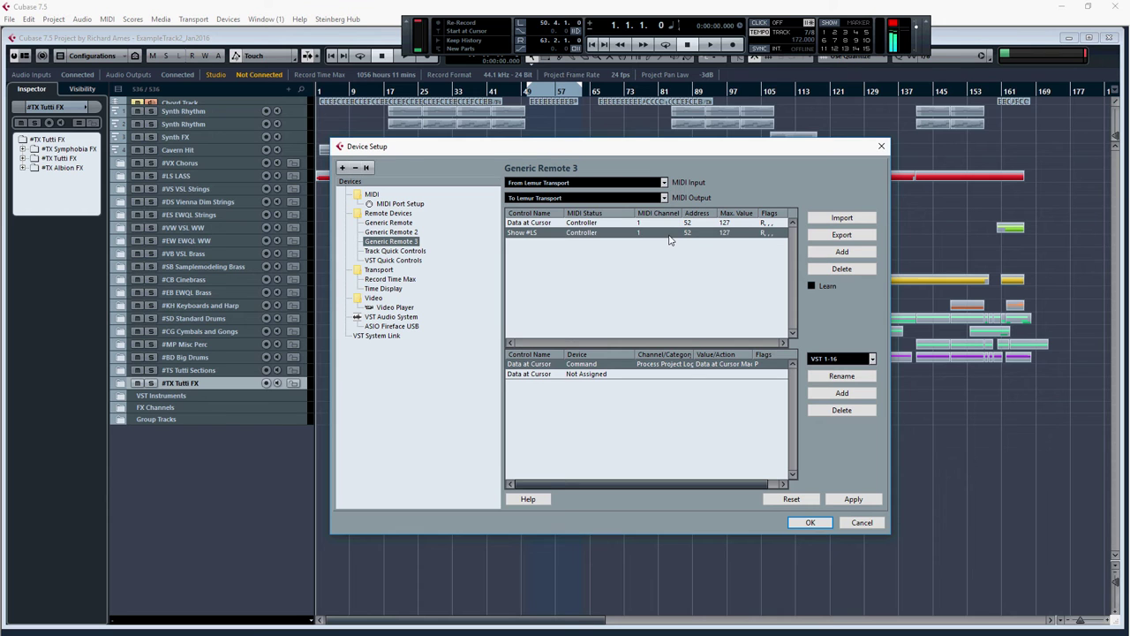
Look up the Show LASS CC number in the Excel keyswitches spreadsheet and set the Show #LS control's address to 58 in Cubase
key(alt+Tab)
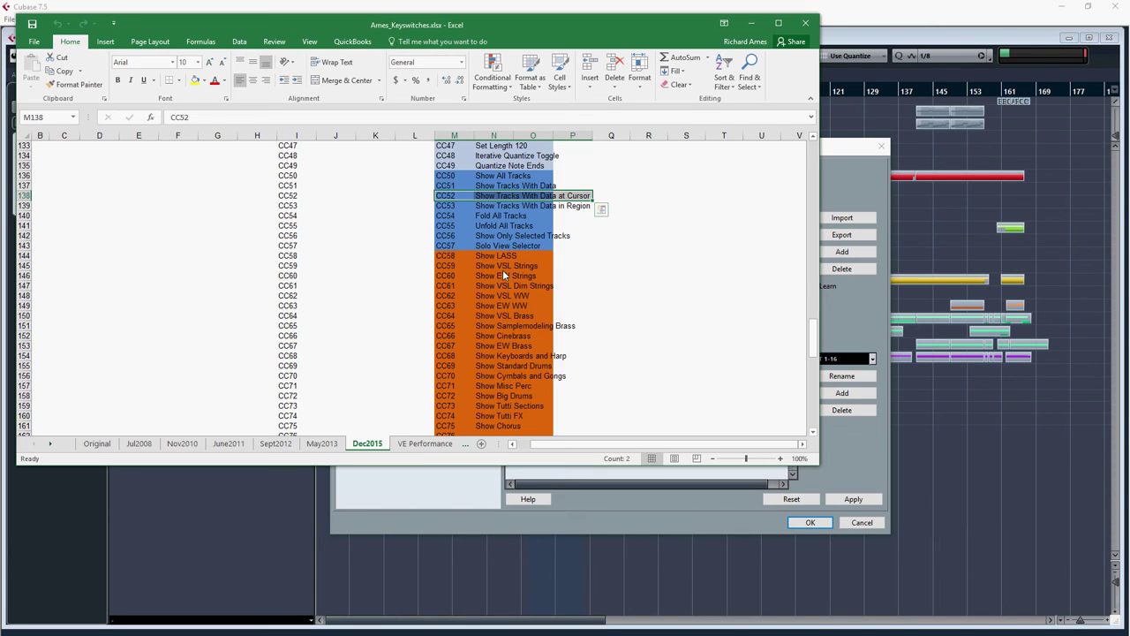
drag(459, 257, 521, 260)
key(alt+Tab)
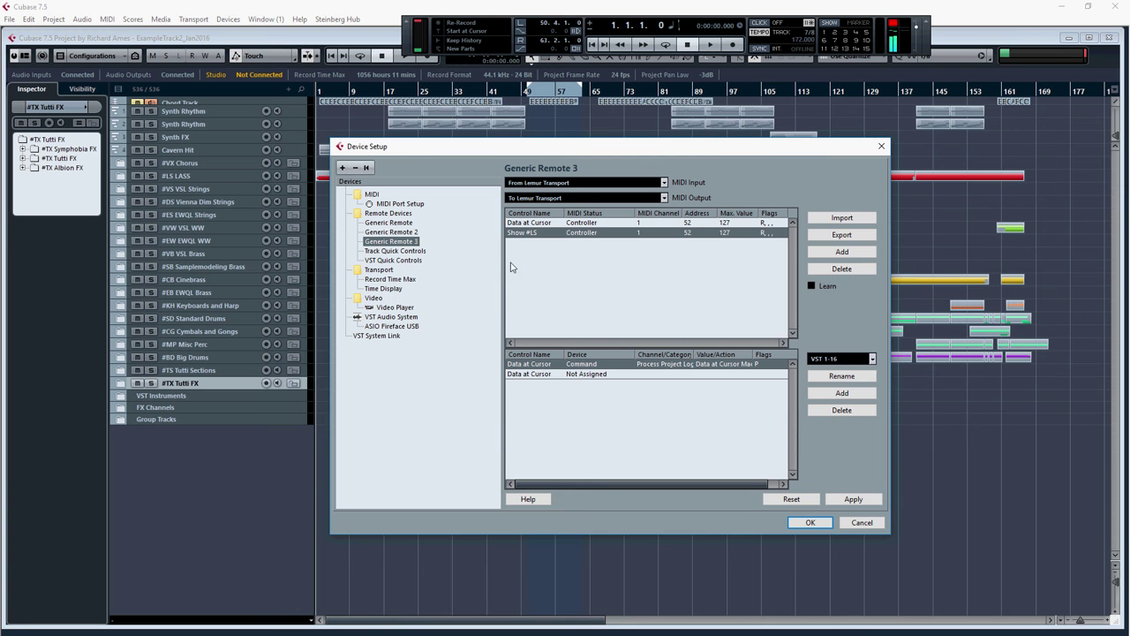
click(690, 234)
text(58)
Assign the Show #LS control to device Command, category Process Project Logical Editor, action Show #LS Macro
click(530, 377)
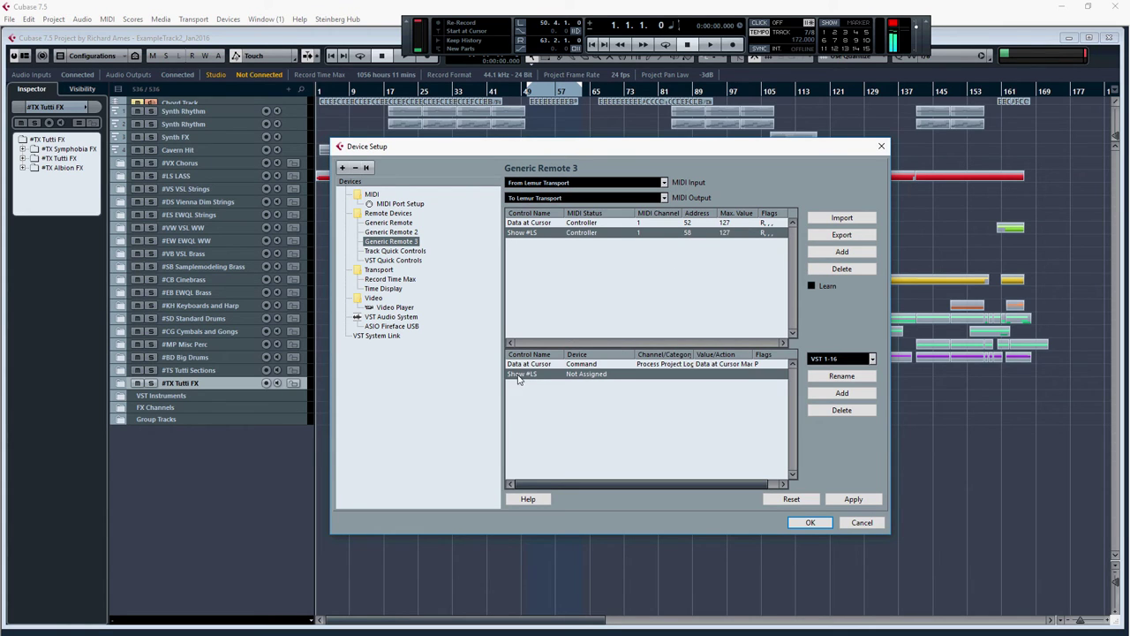
click(596, 379)
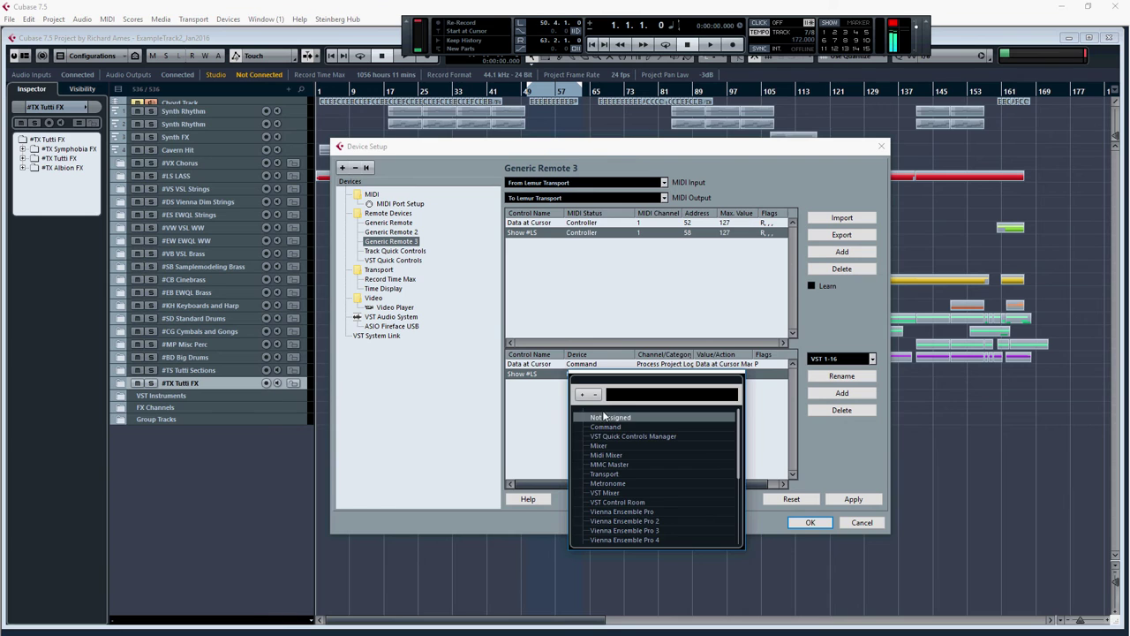
click(607, 428)
click(667, 375)
scroll(708, 457, down, 6)
scroll(703, 460, down, 1)
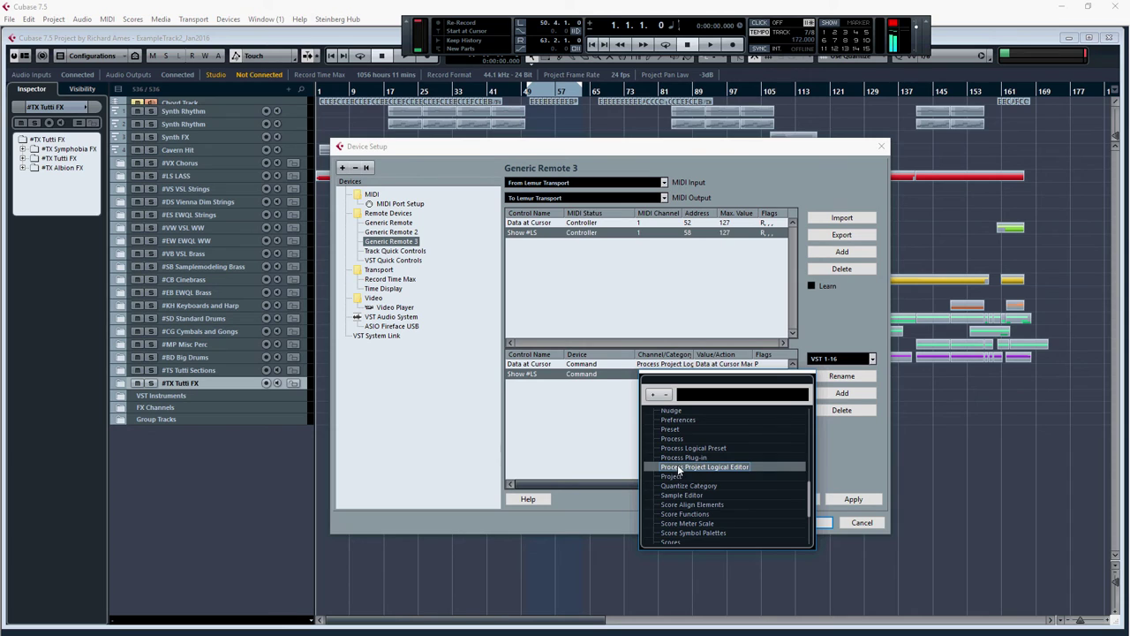
click(677, 465)
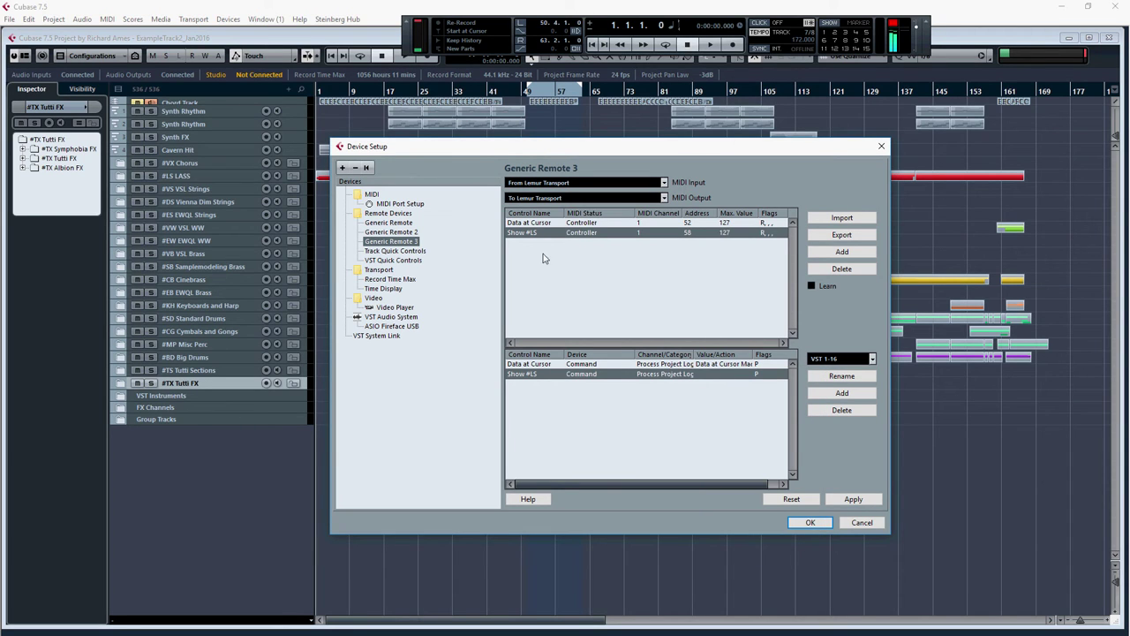
click(723, 375)
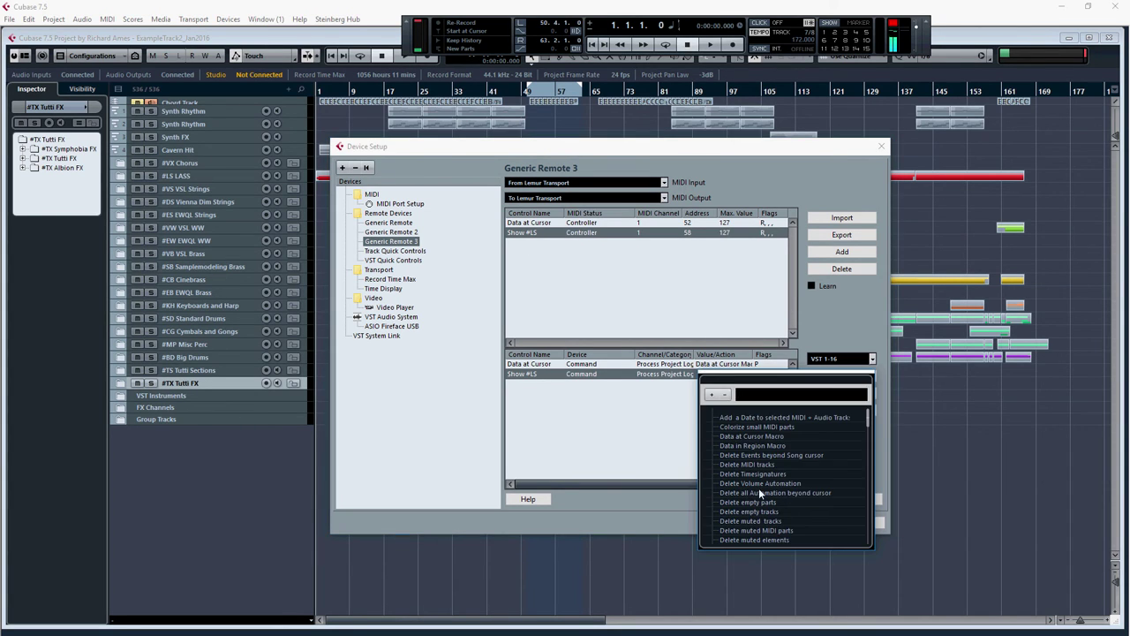
scroll(759, 487, down, 10)
scroll(759, 488, down, 10)
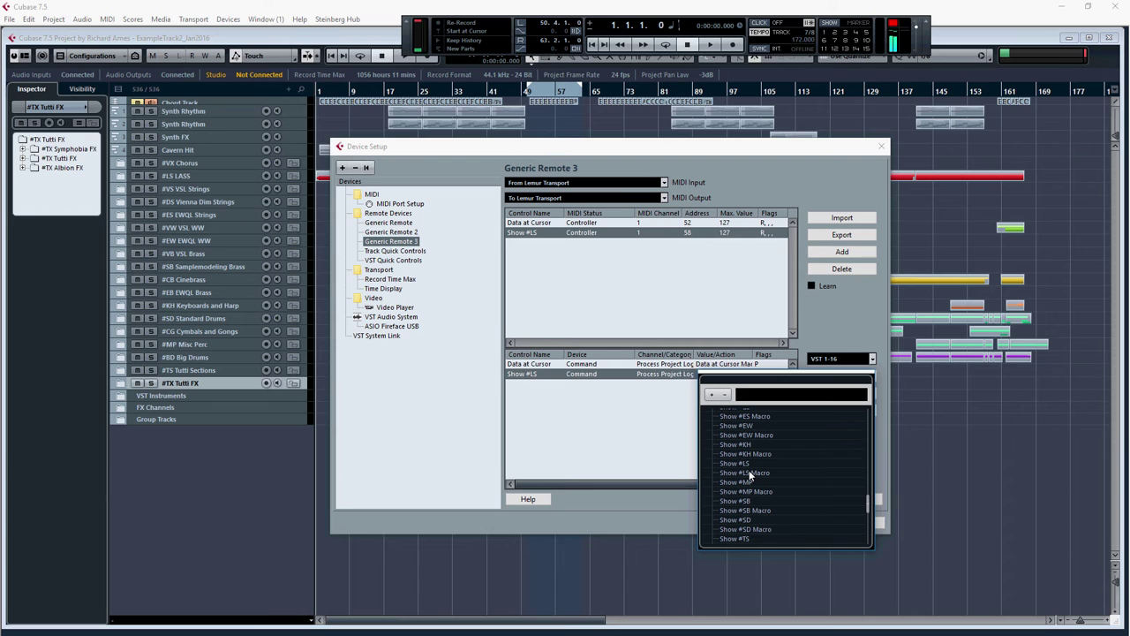
click(749, 472)
click(748, 473)
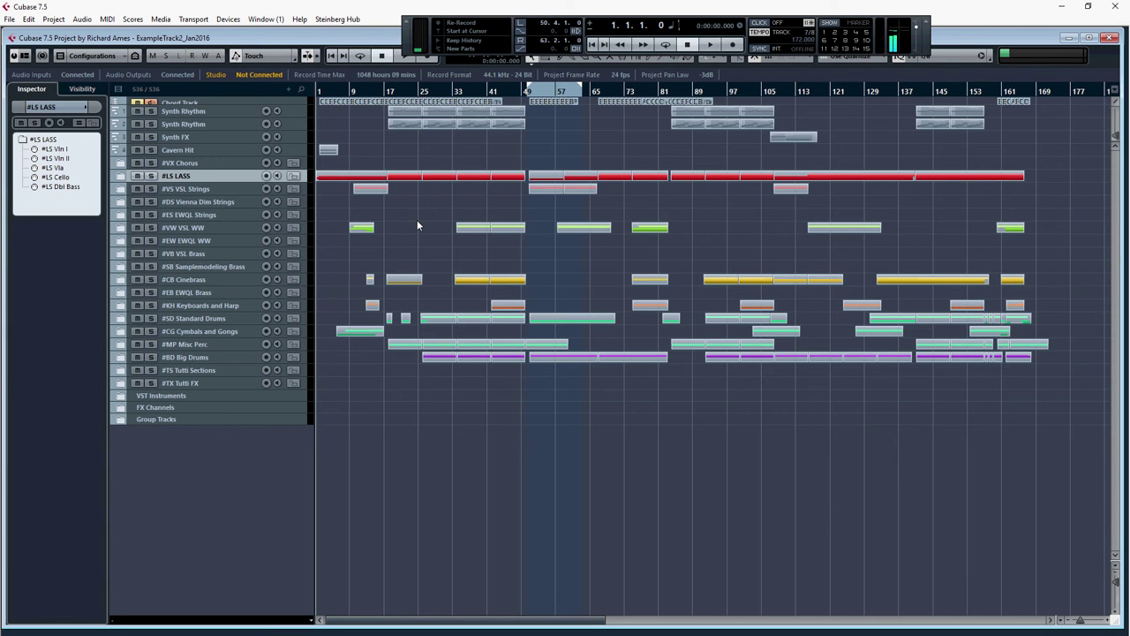
Switch to Lemur Editor and place a CustomButton about 197 by 158 in the upper-left area of the blank interface
key(alt+Tab)
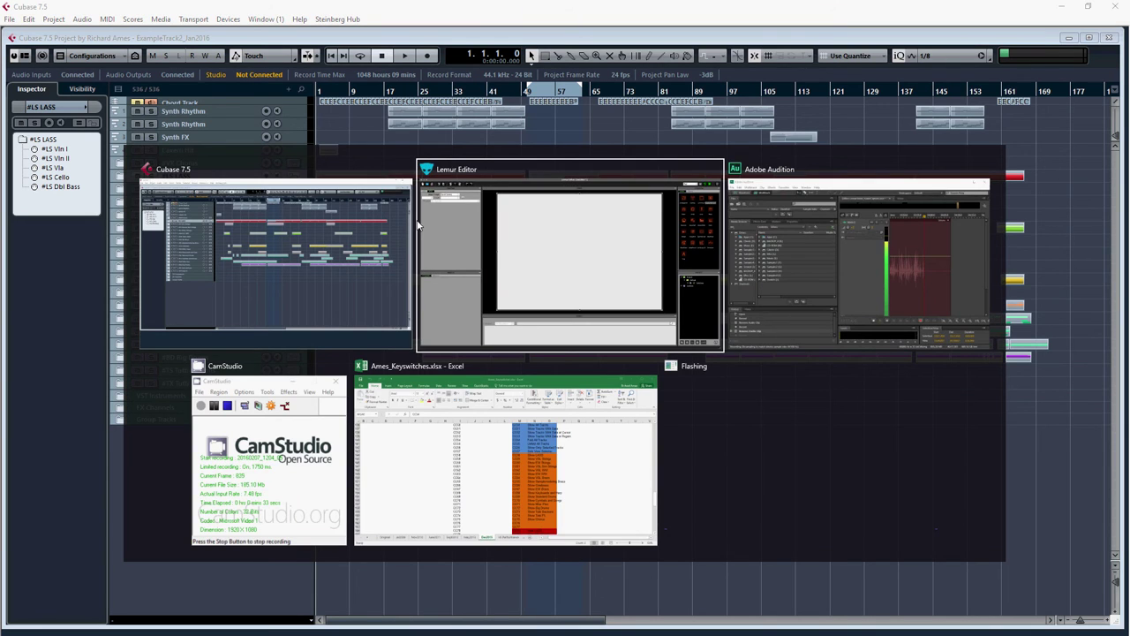
click(521, 246)
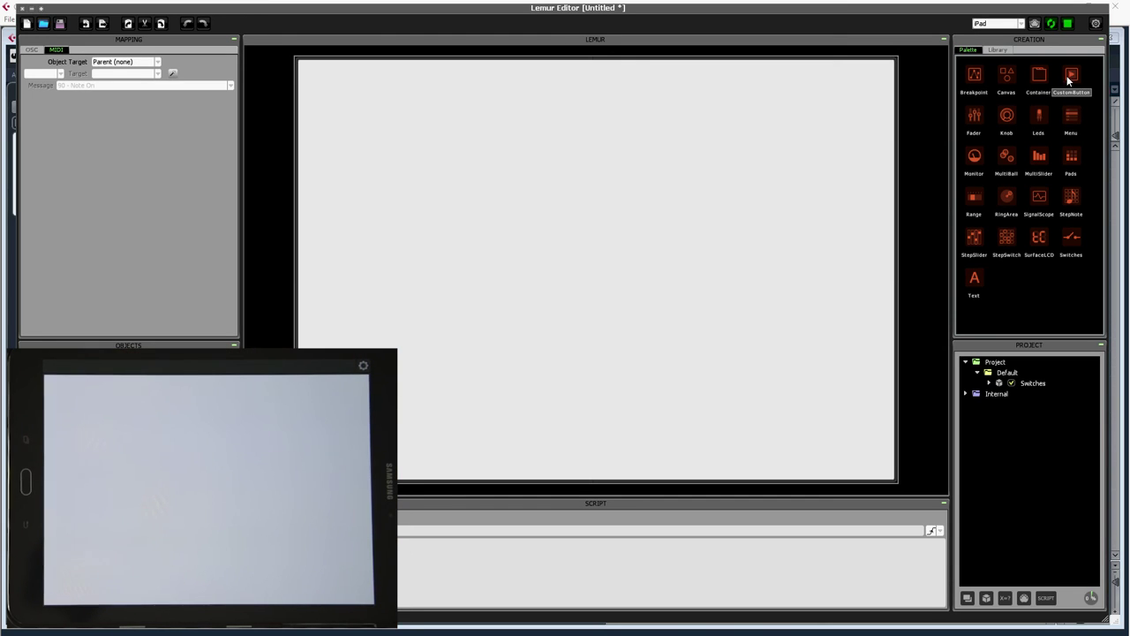
drag(1071, 75, 354, 156)
drag(429, 169, 467, 232)
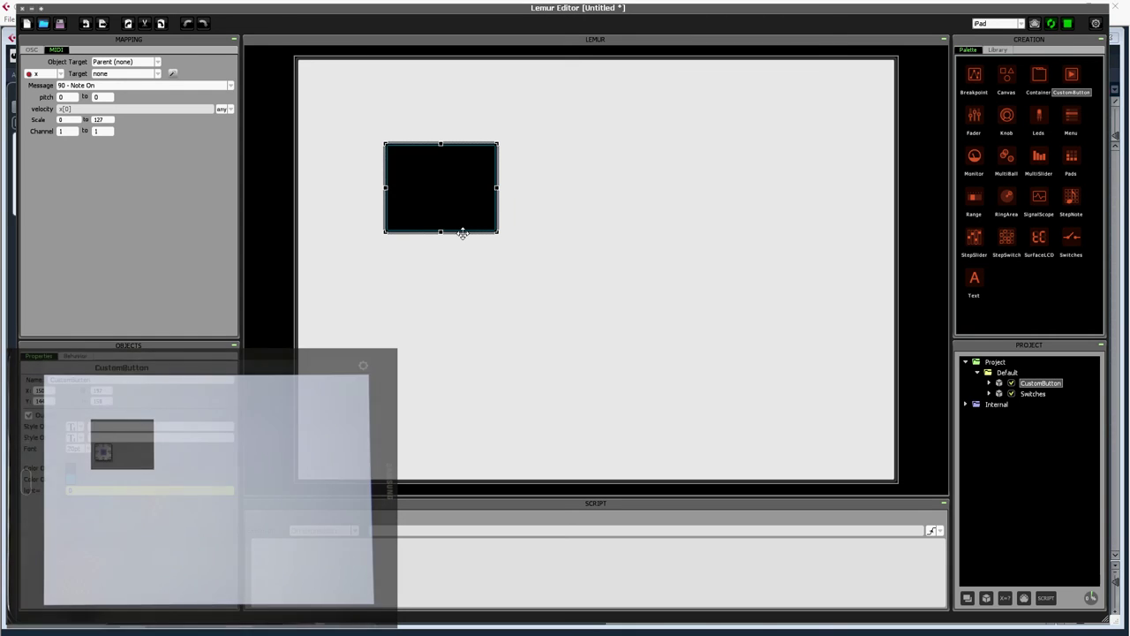
click(441, 245)
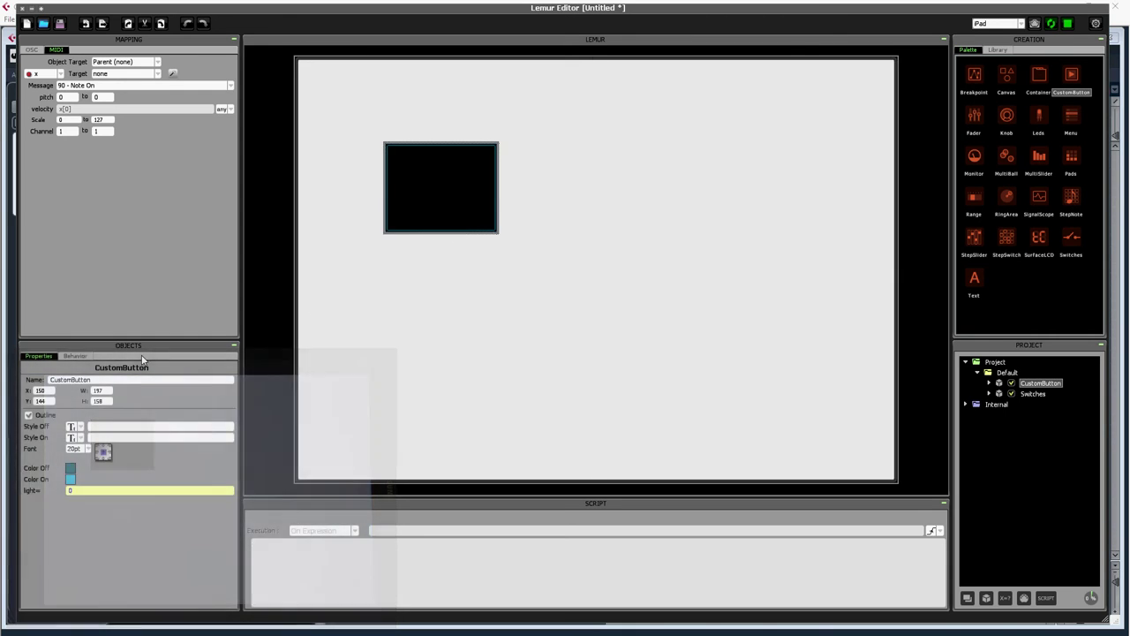
Set the custom button's behavior mode to Switch
click(77, 357)
click(93, 384)
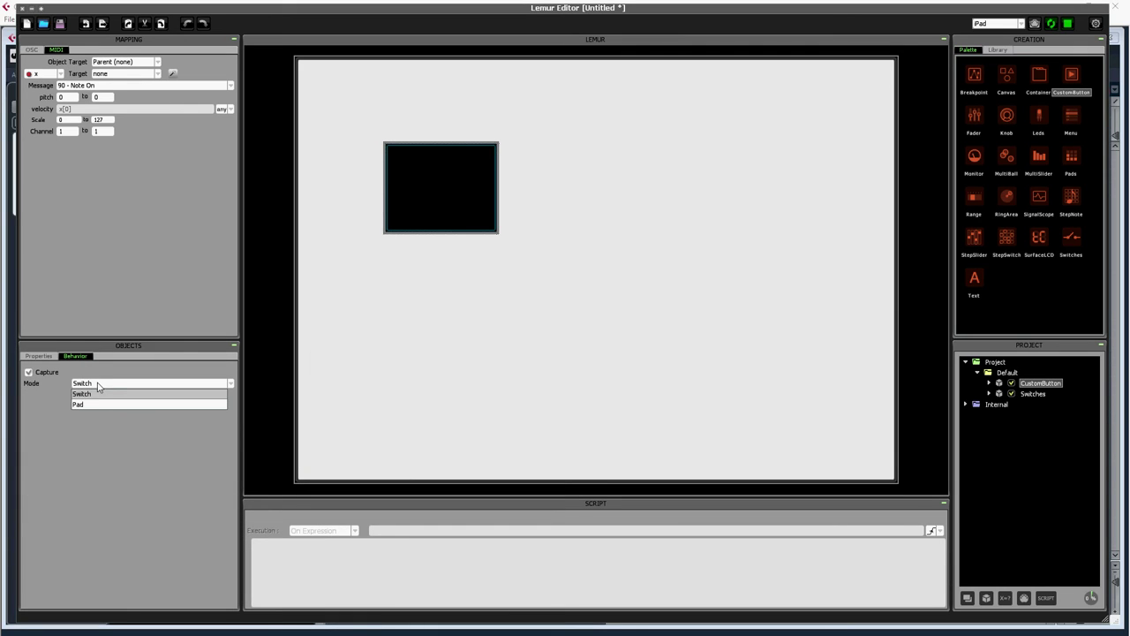
click(92, 396)
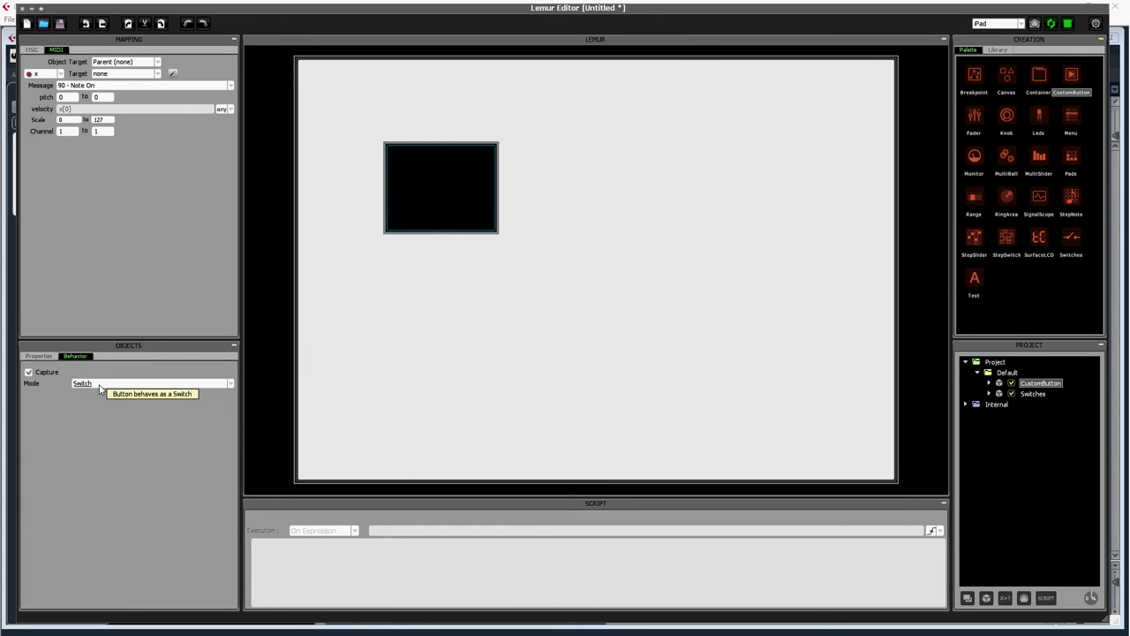
click(99, 385)
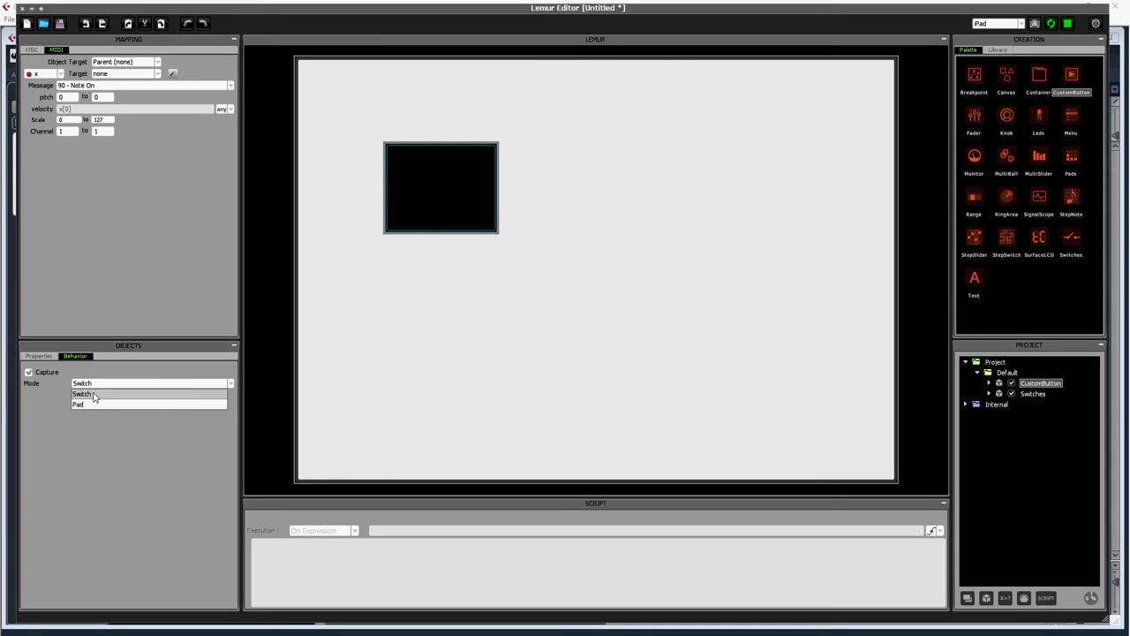
click(93, 394)
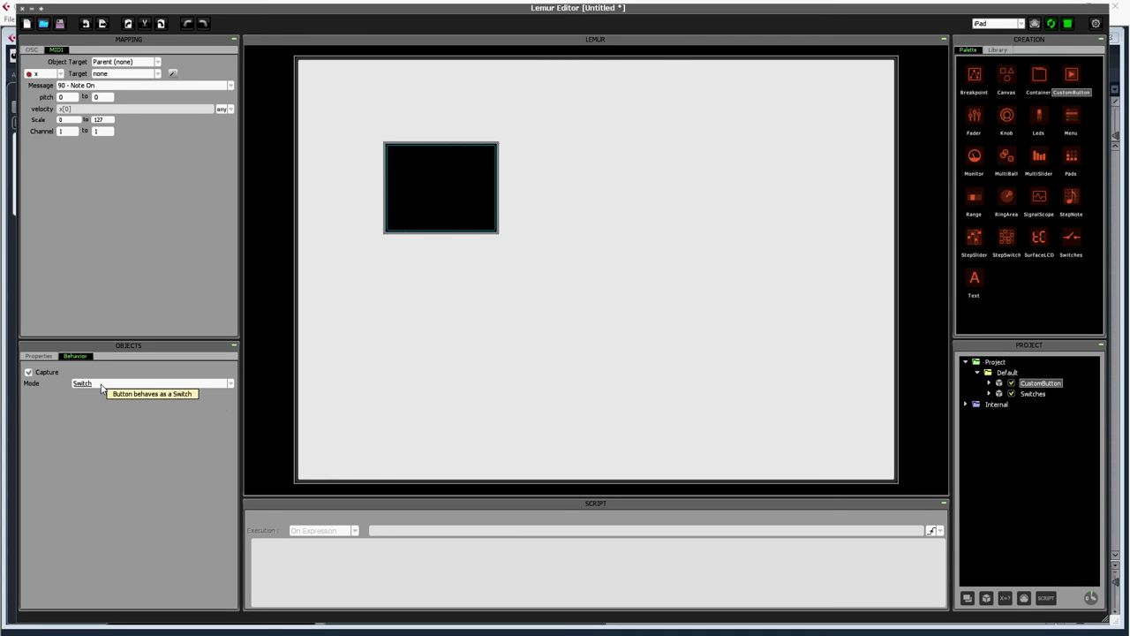
Label the custom button LASS Off for its off state and LASS On for its on state
click(39, 357)
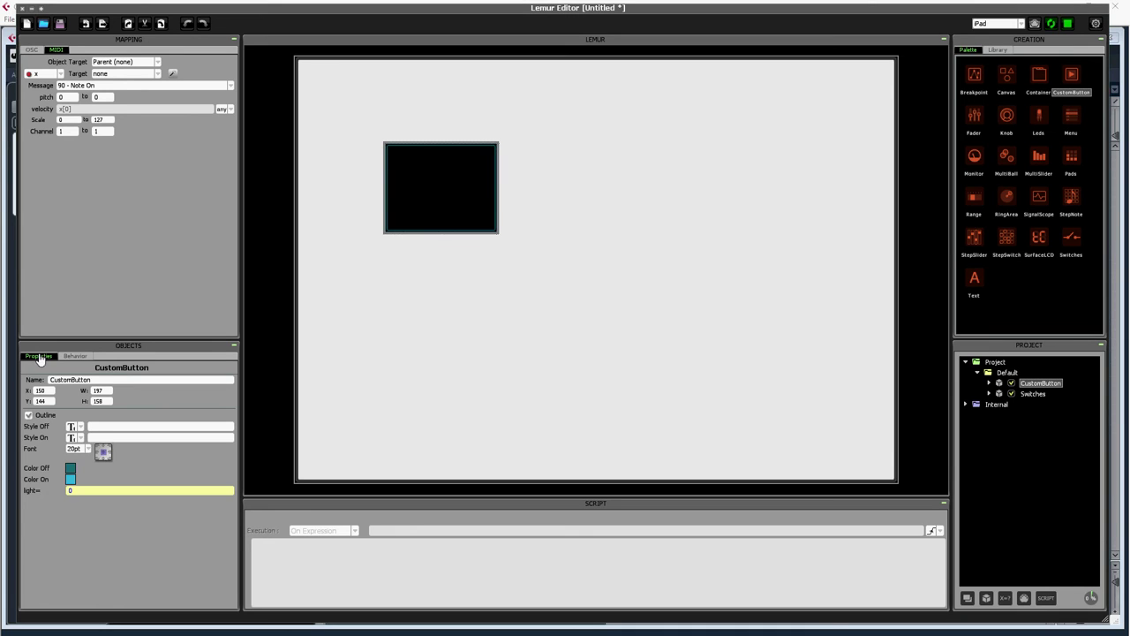
click(113, 426)
text(LASS O)
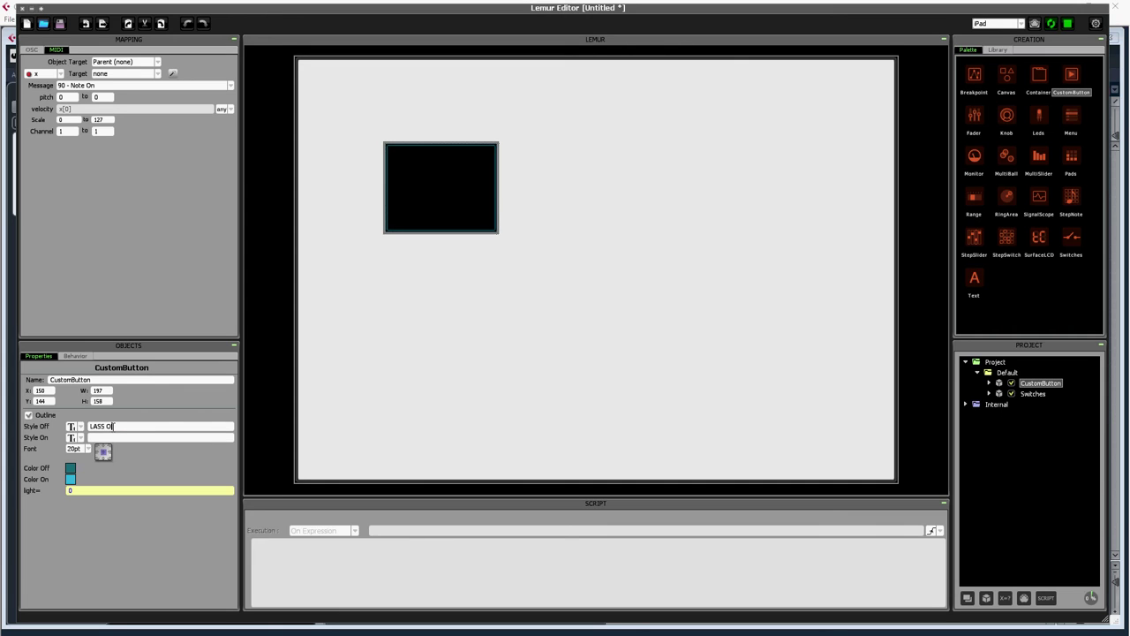
text(ff)
key(Return)
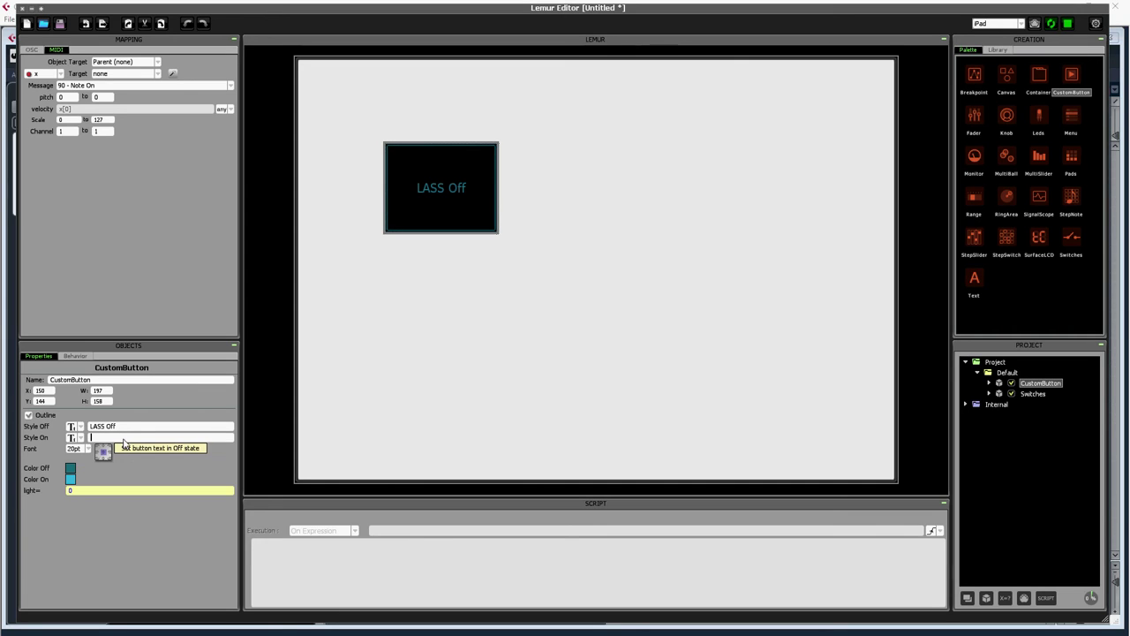
click(124, 437)
text(LASS On)
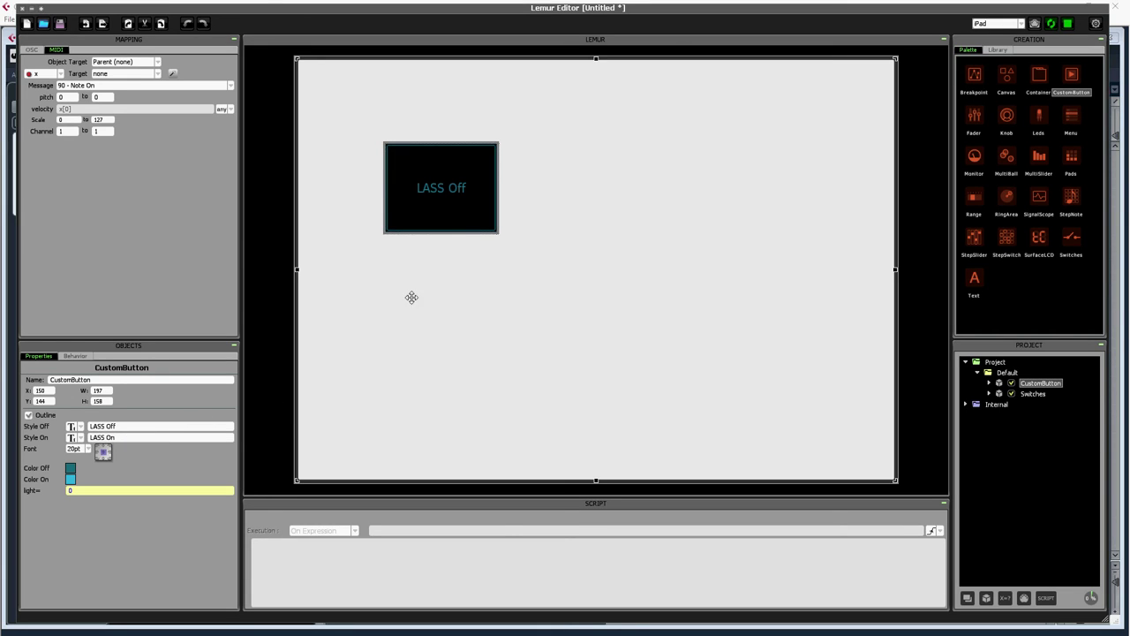
Create two scripts for the custom button, named onActivate and onDeactivate
click(474, 231)
click(704, 283)
click(1047, 600)
text(on)
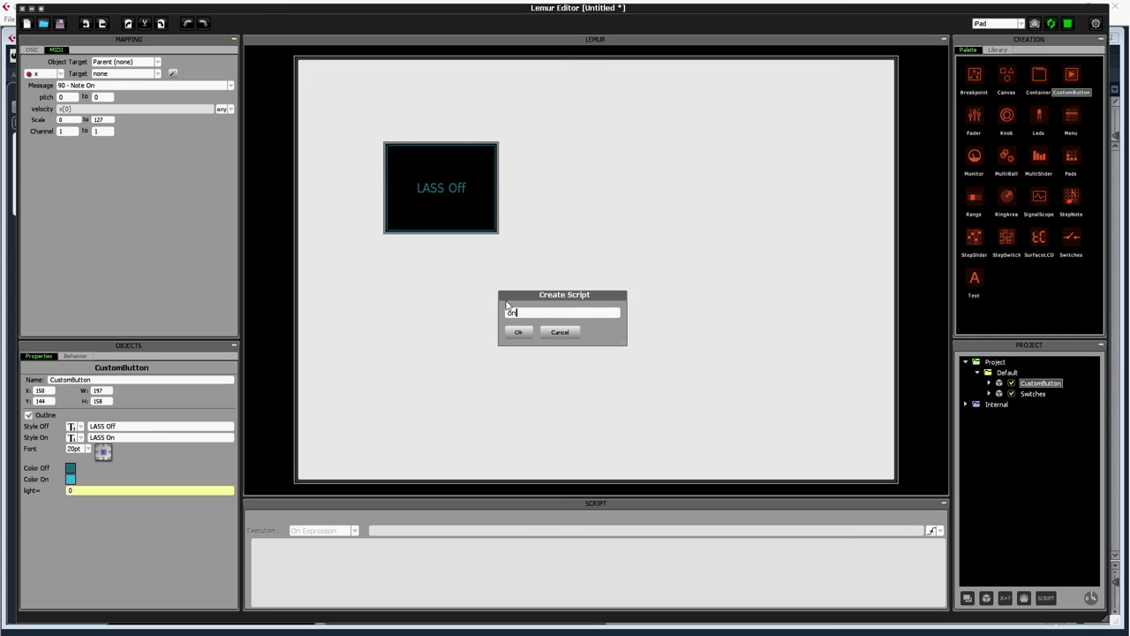
text(Activate)
key(Return)
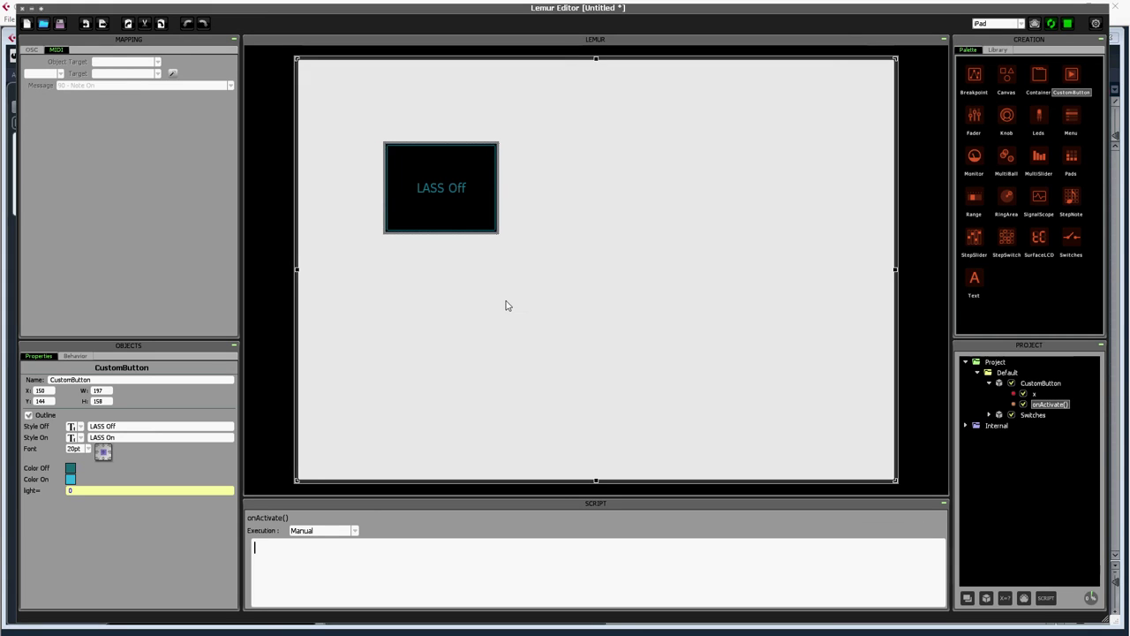
click(1051, 598)
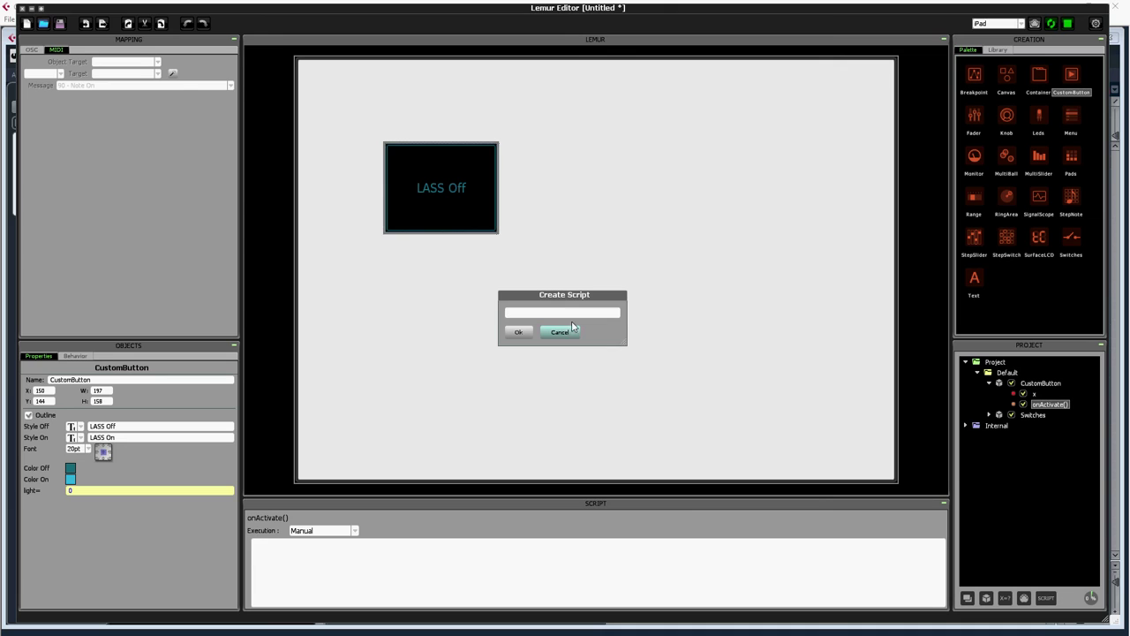
text(onDeactivate)
key(Return)
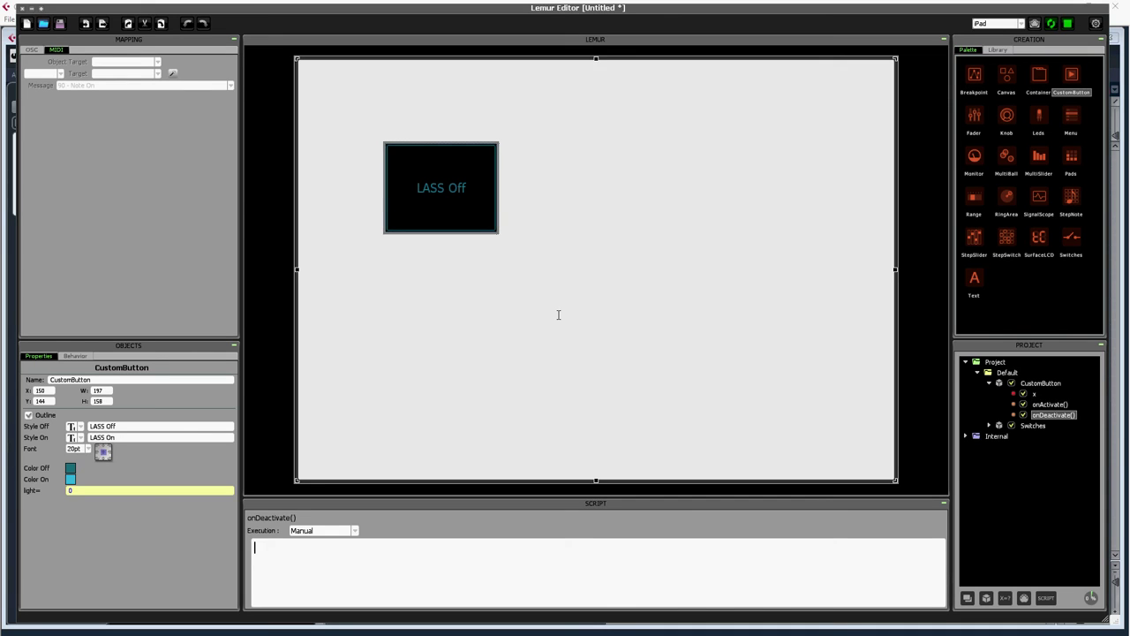
Set the onActivate script to execute On Expression with the expression x
click(1043, 405)
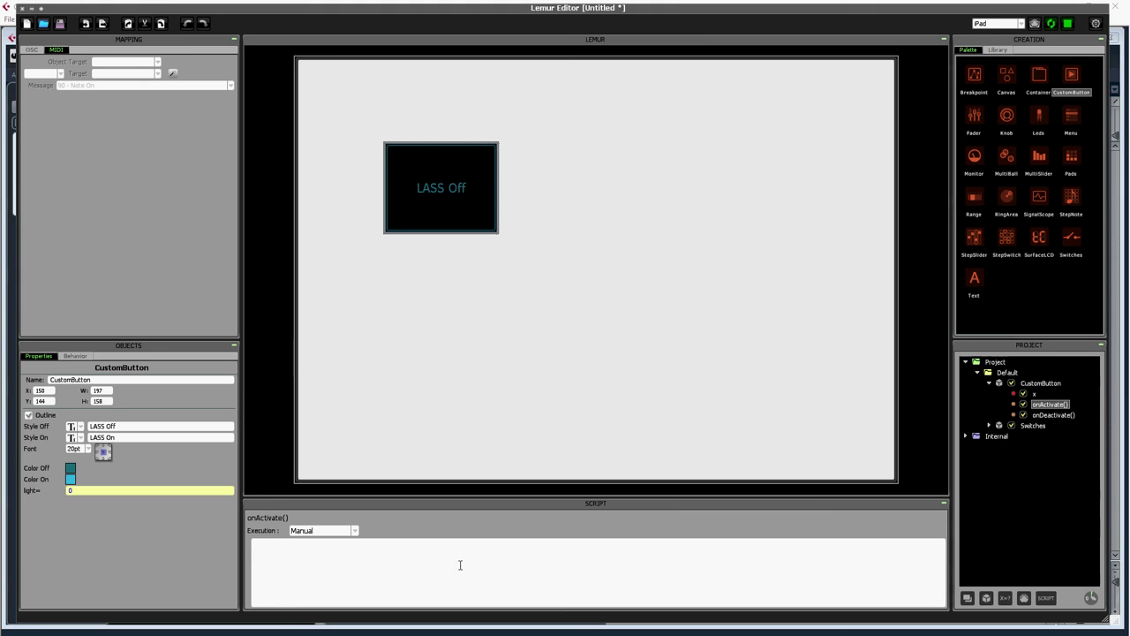
click(358, 534)
click(337, 541)
text(x)
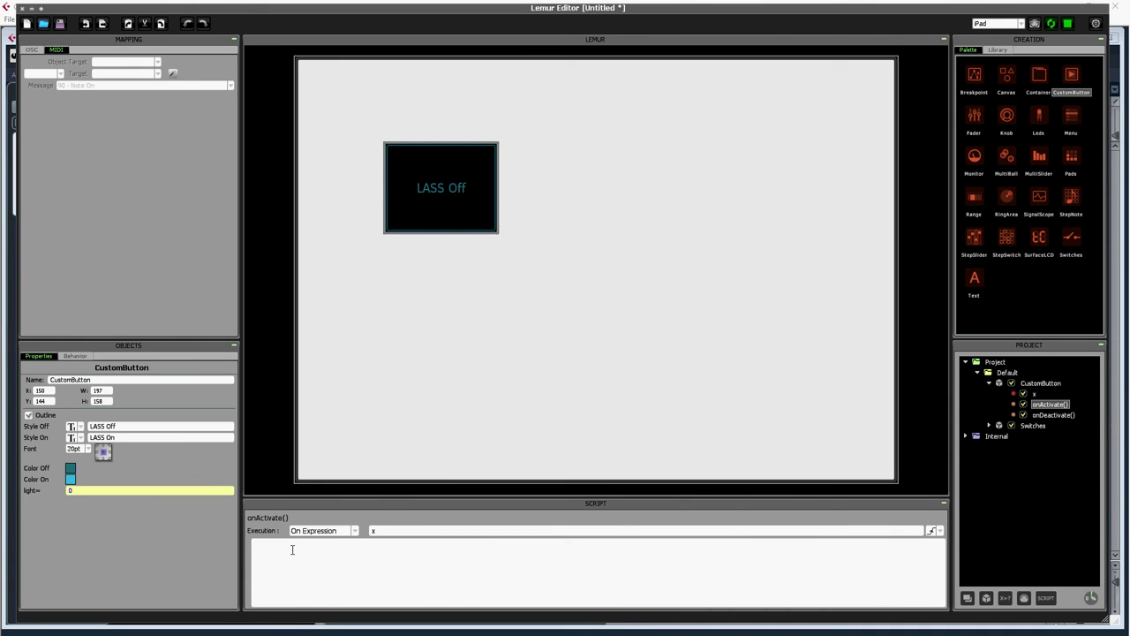
Write ctlout(1,58,127,1); as the onActivate script, checking the Show LASS CC number in the Excel keyswitches spreadsheet
text(ct)
text(lout)
text(())
click(487, 403)
key(alt+Tab)
click(519, 455)
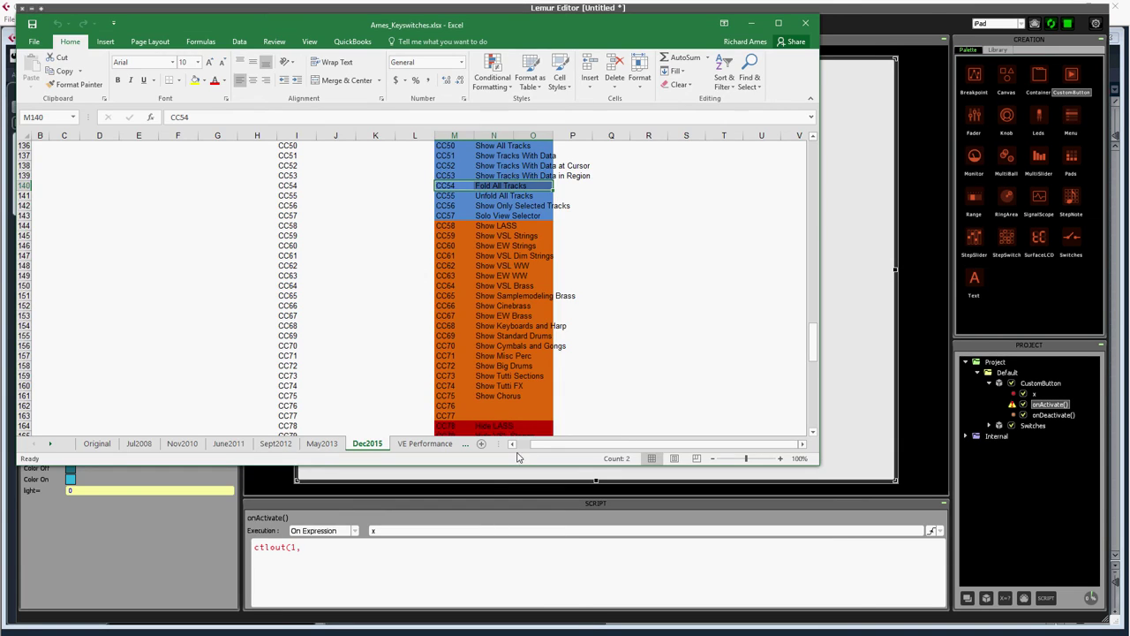
drag(449, 226, 532, 228)
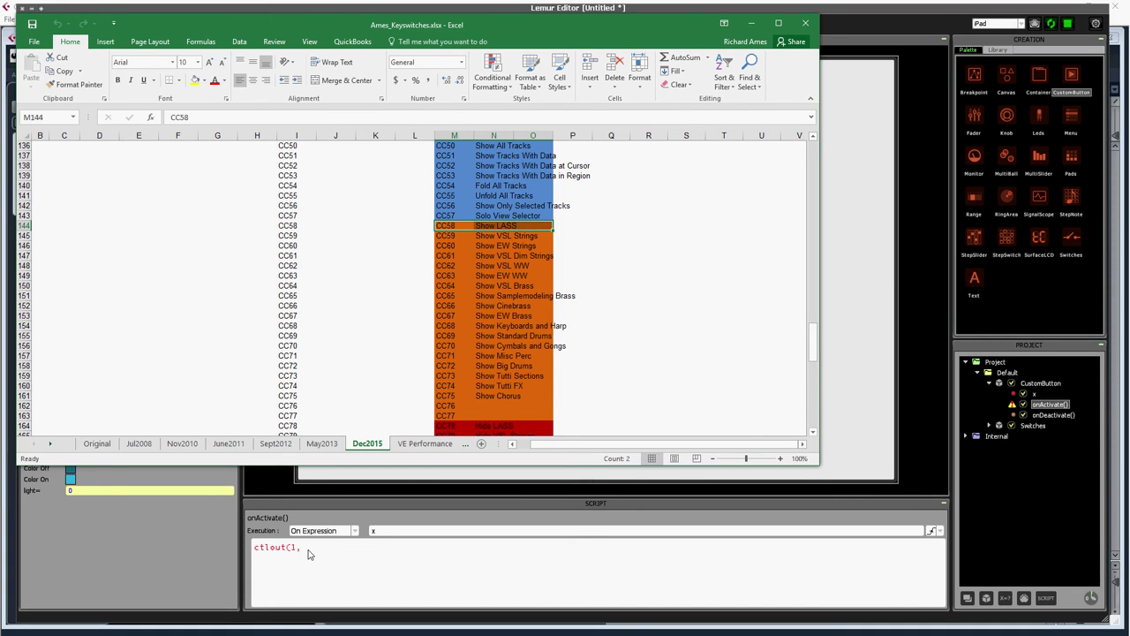
click(309, 554)
text(58)
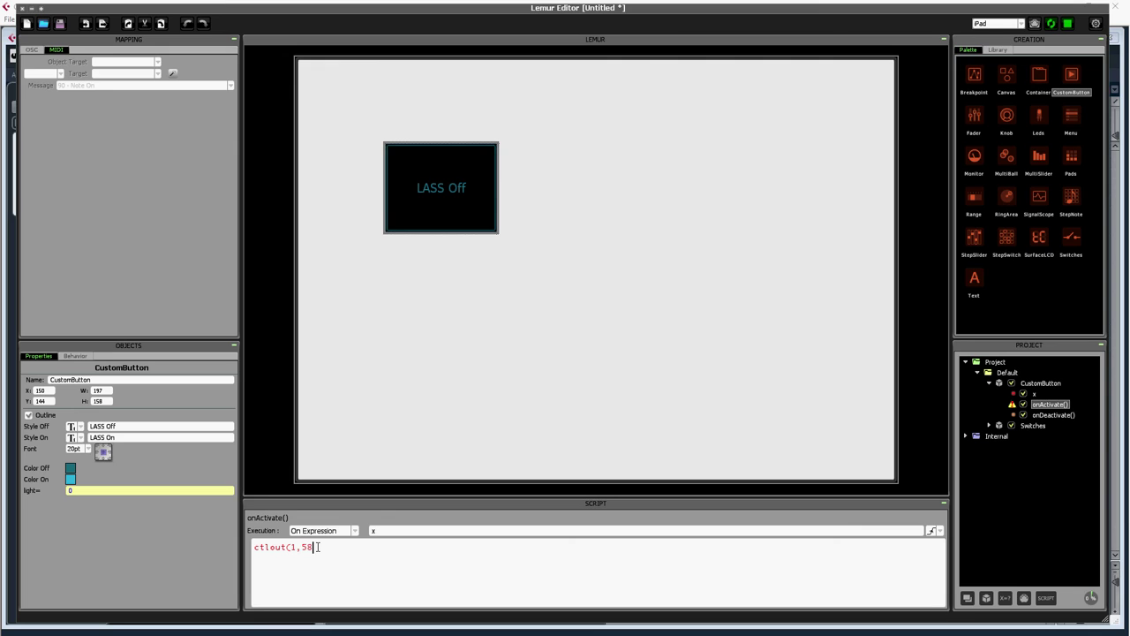
text(,127,1);)
Set the LASS button's onDeactivate script to execute On Expression with expression x, triggered when the value falls to zero
click(1053, 414)
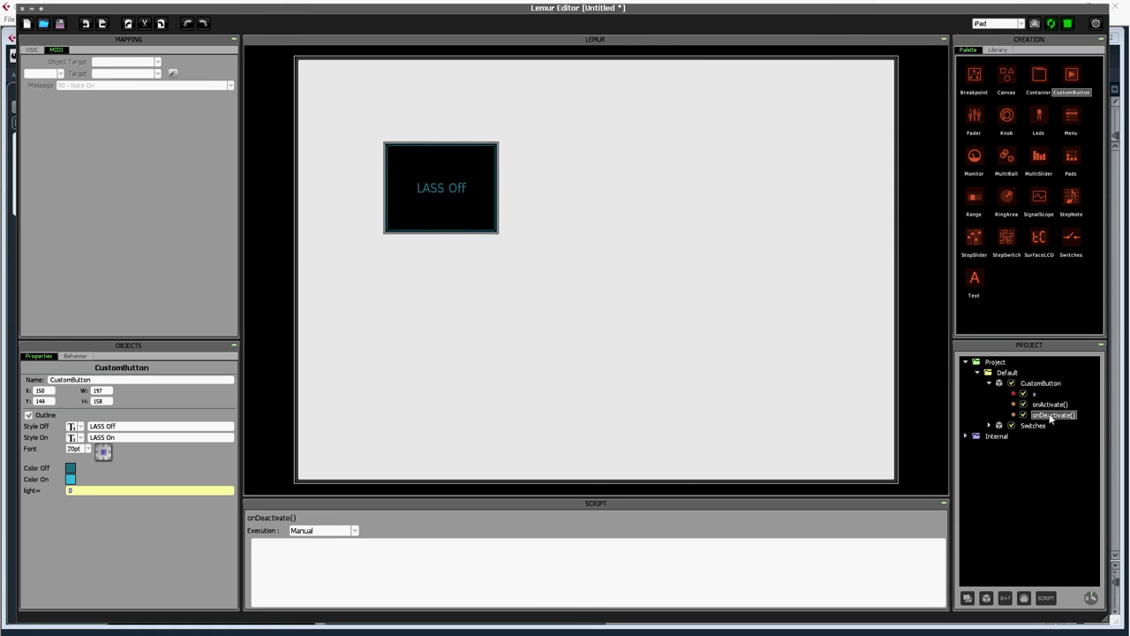
click(348, 533)
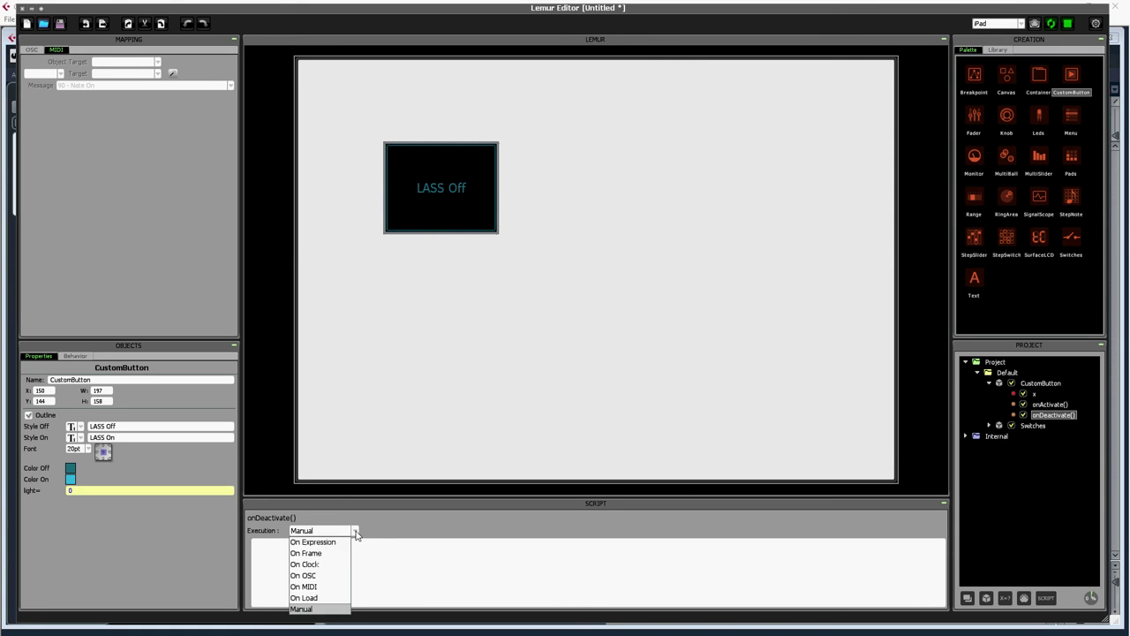
click(344, 540)
click(388, 533)
text(x)
click(932, 530)
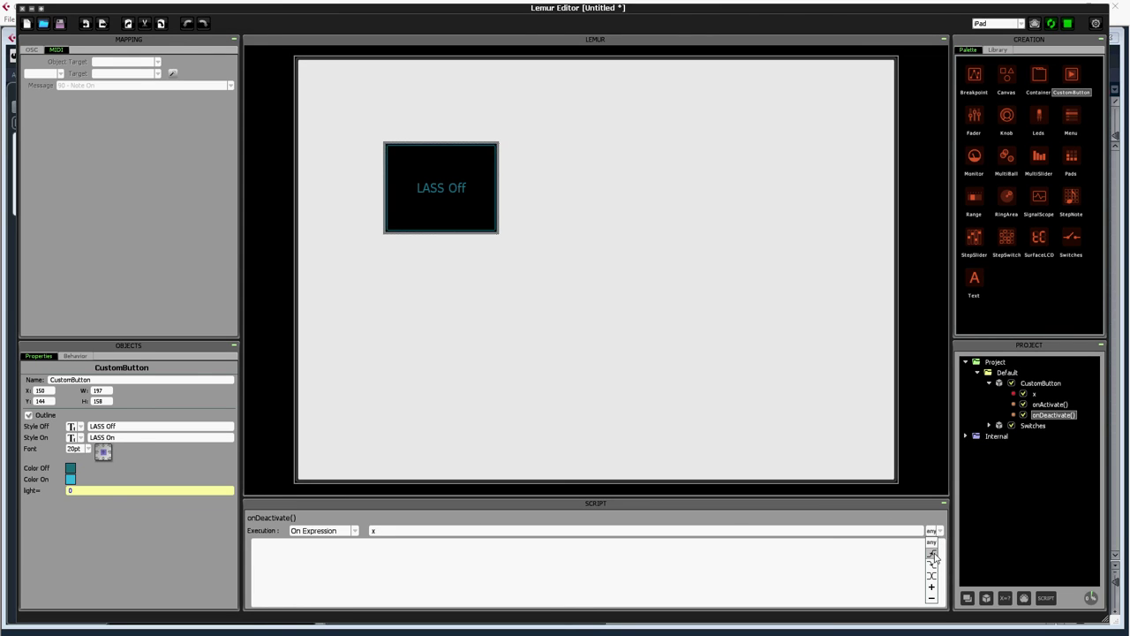
click(933, 566)
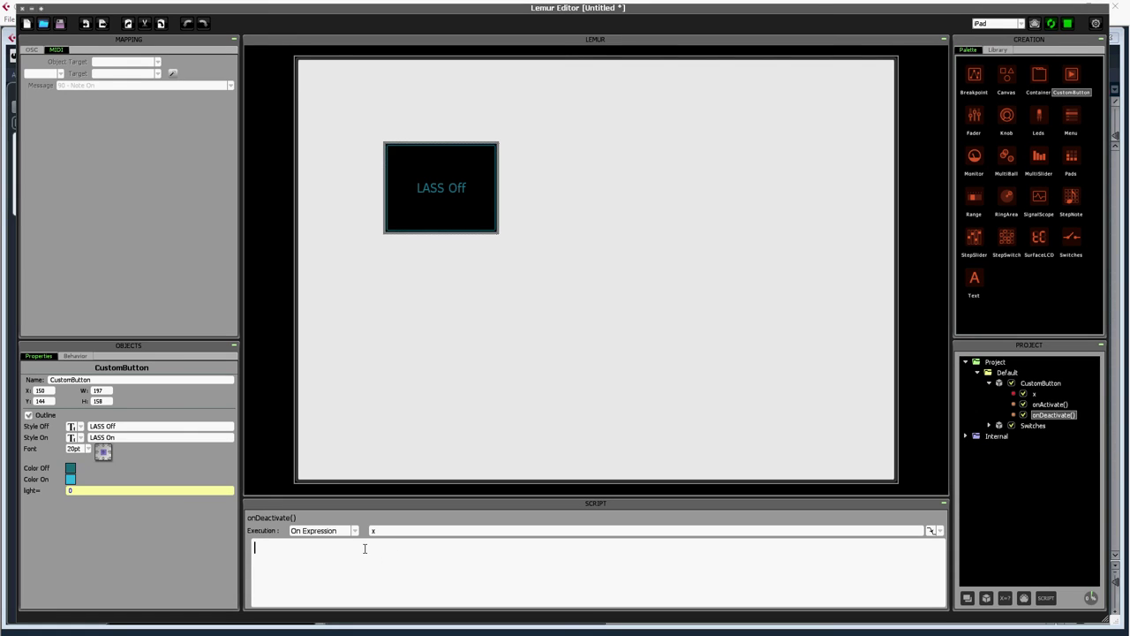
Write ctlout(1,78,127,1); as the onDeactivate script, checking the Hide LASS CC number in the Excel keyswitches spreadsheet
text(lout(1,)
key(alt+Tab)
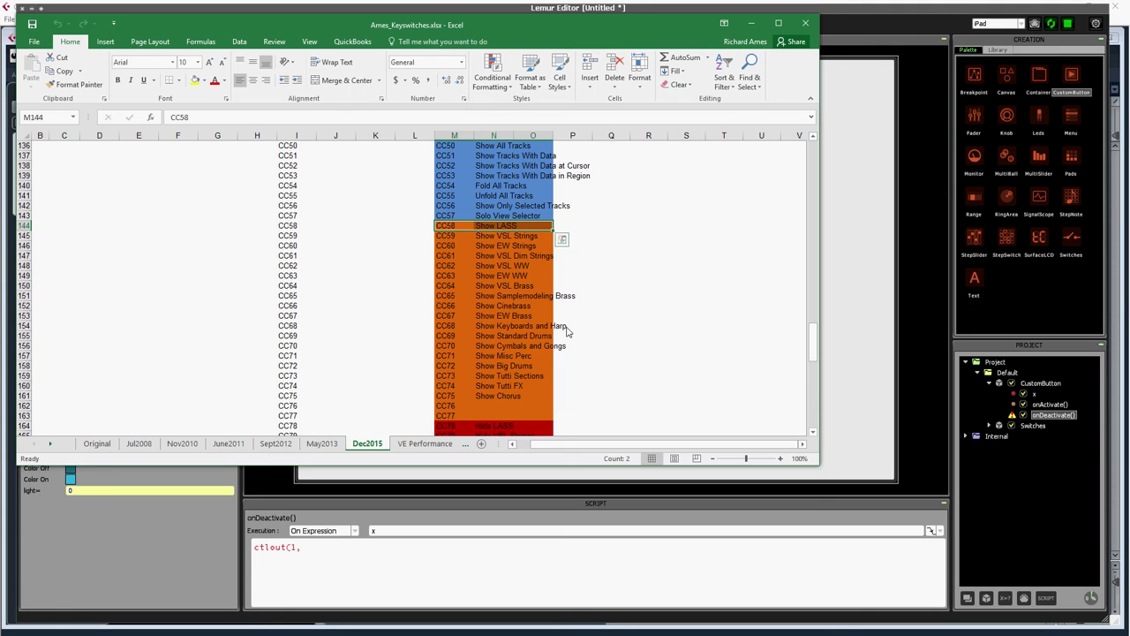
click(444, 427)
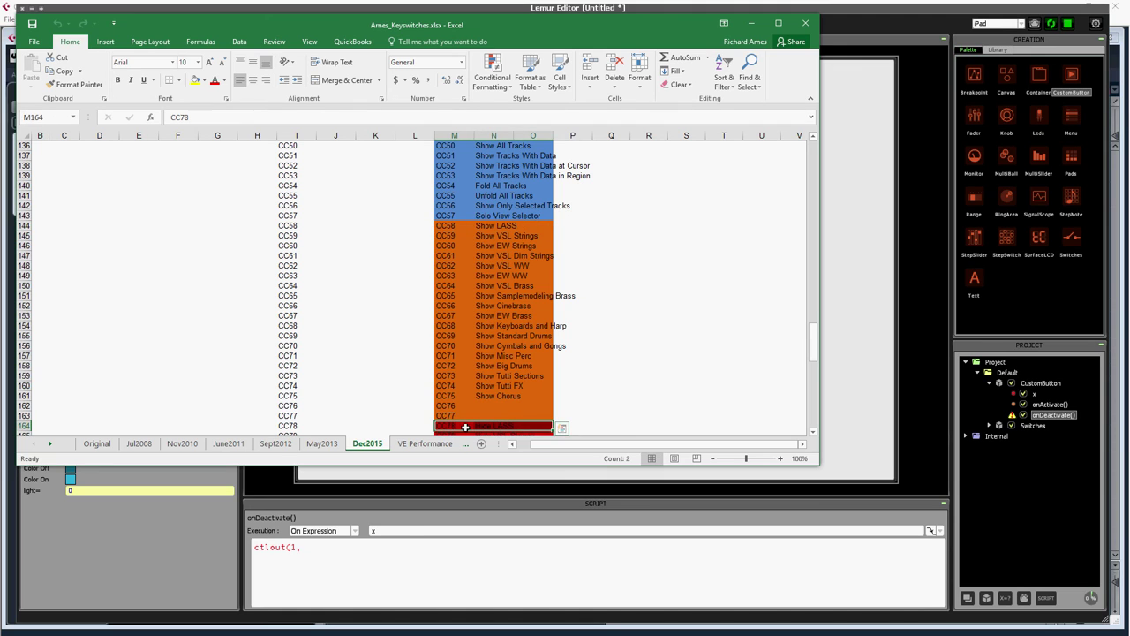
click(338, 550)
text(78,127,1);)
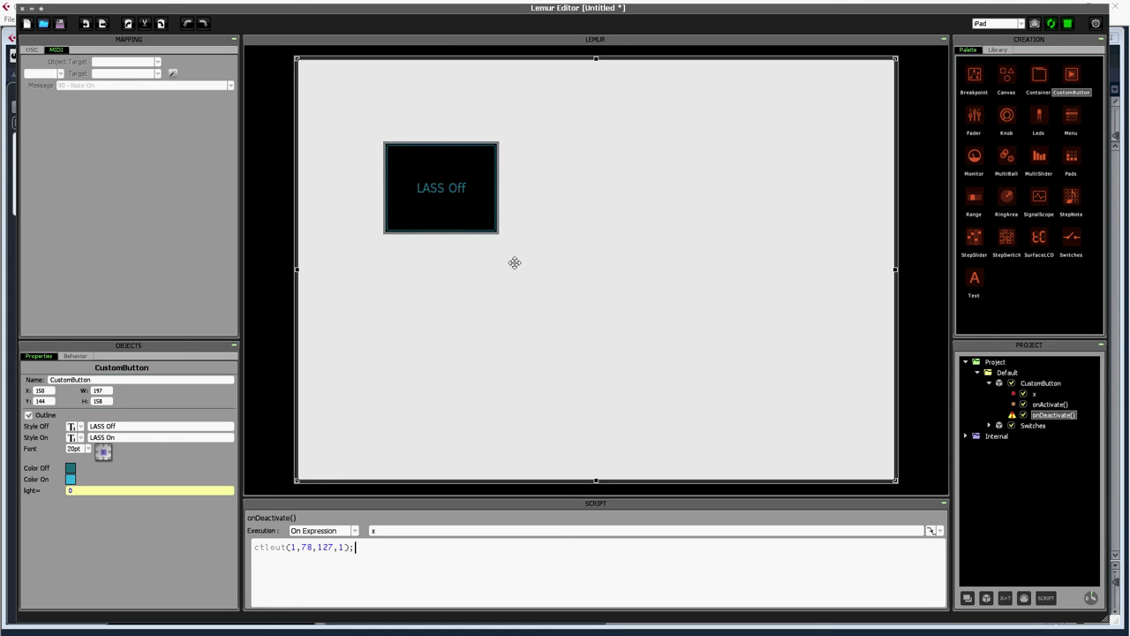
click(477, 230)
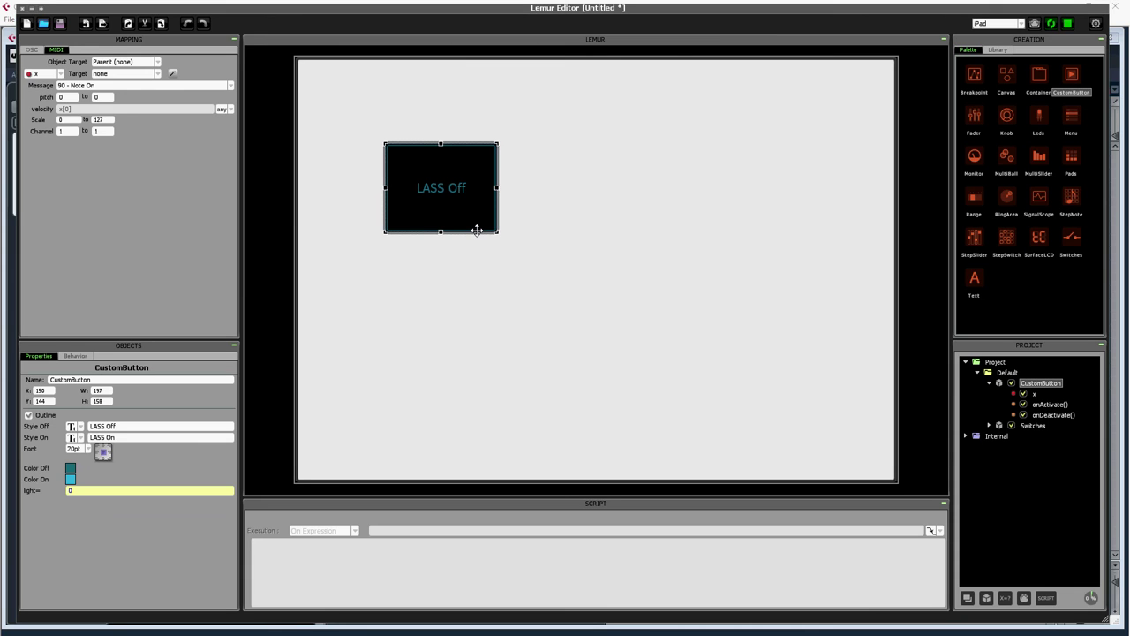
Switch to Cubase and check the visibility of the LASS tracks in the track list
key(alt+Tab)
key(alt+Tab)
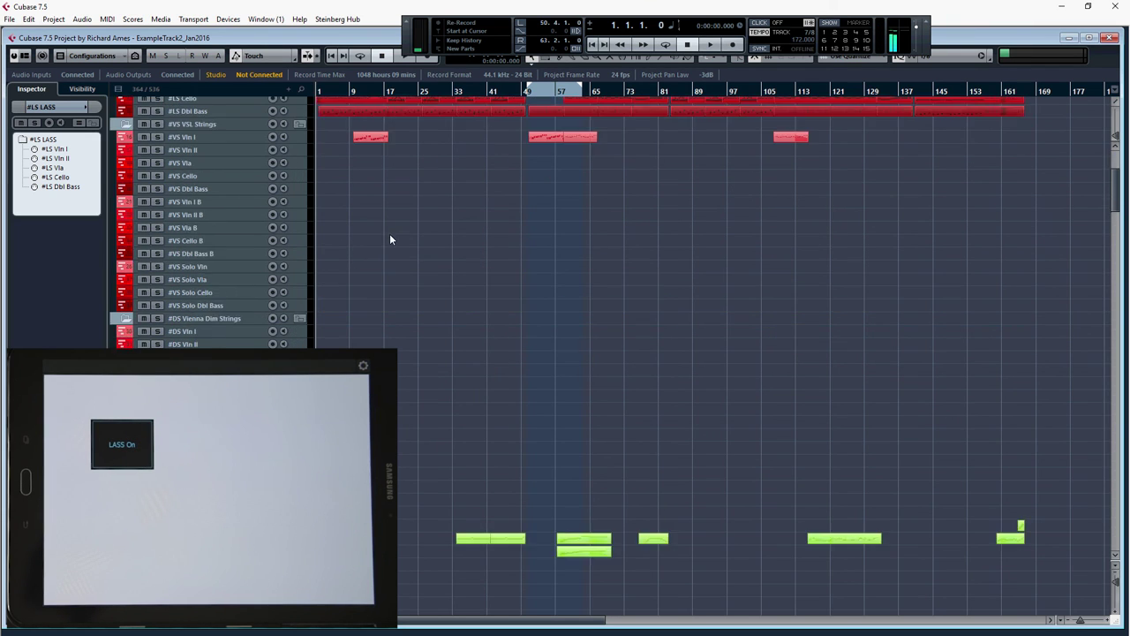
scroll(389, 238, up, 3)
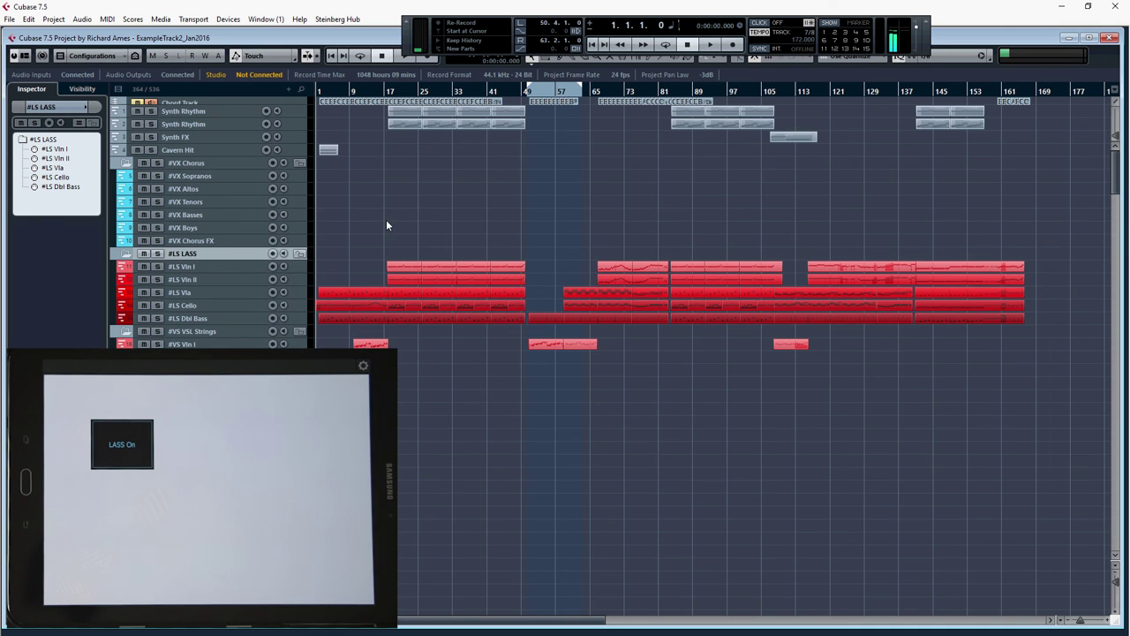
Switch back to Lemur Editor and add a second custom button, 210 wide and 158 high, directly beside the LASS button
key(alt+Tab)
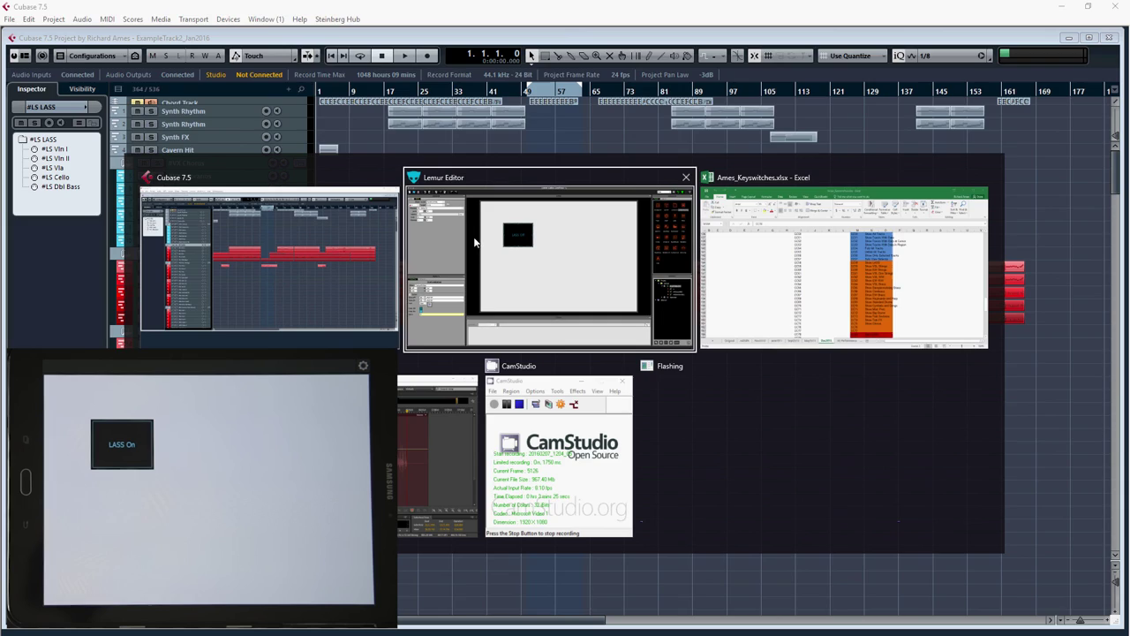
click(508, 241)
drag(1072, 76, 498, 141)
drag(579, 205, 623, 235)
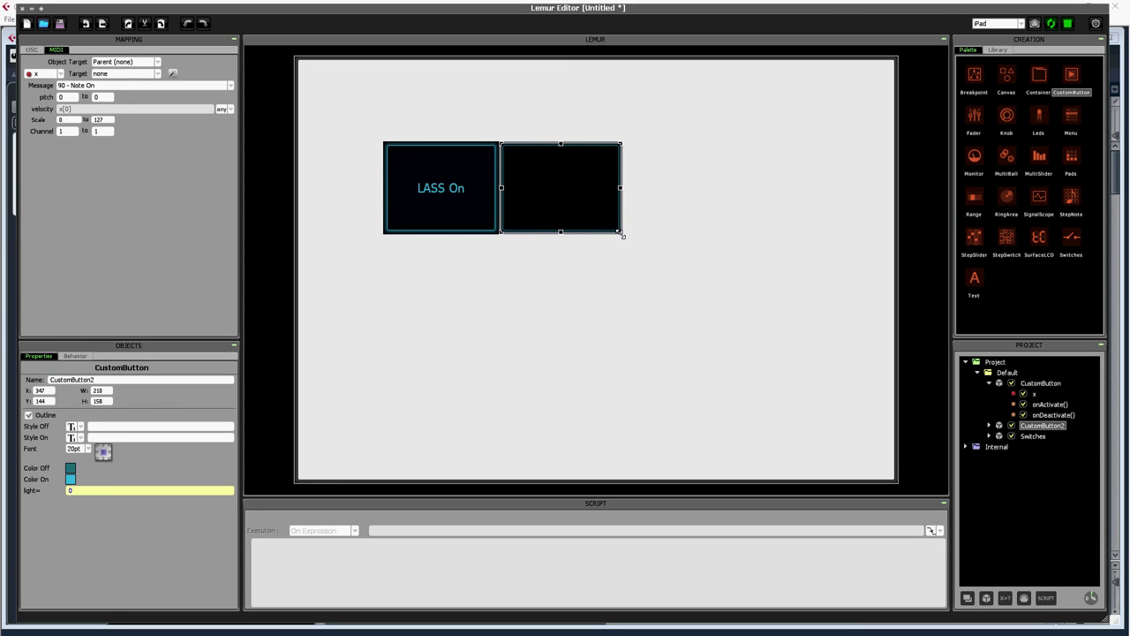
Set the second custom button's behavior mode to Pad and label it Fold for both its off and on states
click(369, 332)
click(76, 357)
click(110, 385)
click(86, 403)
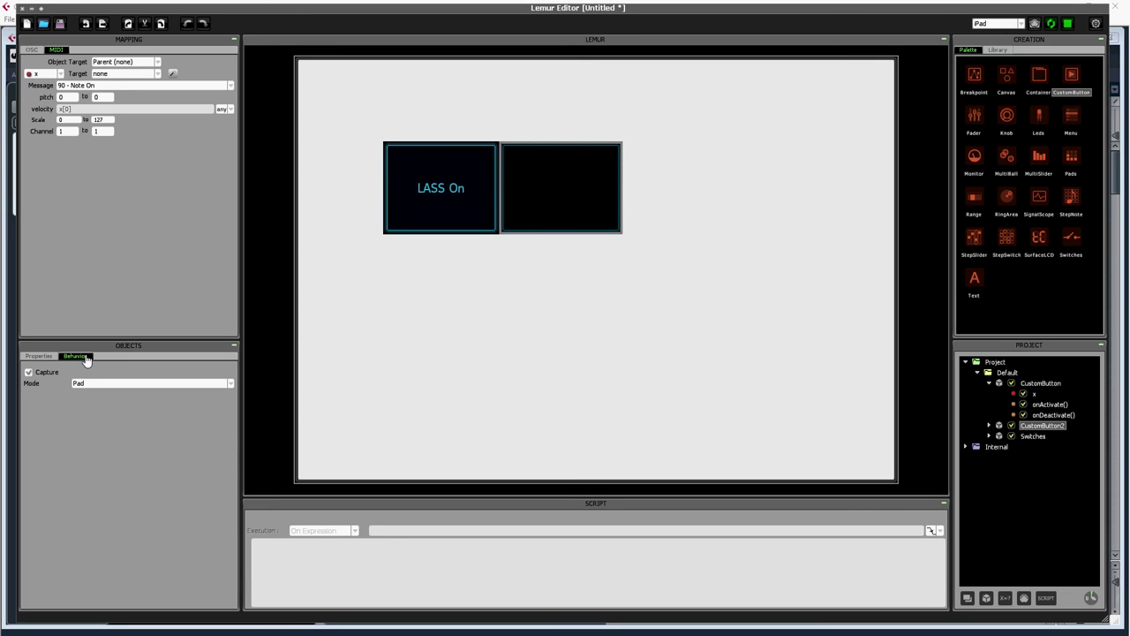
click(37, 356)
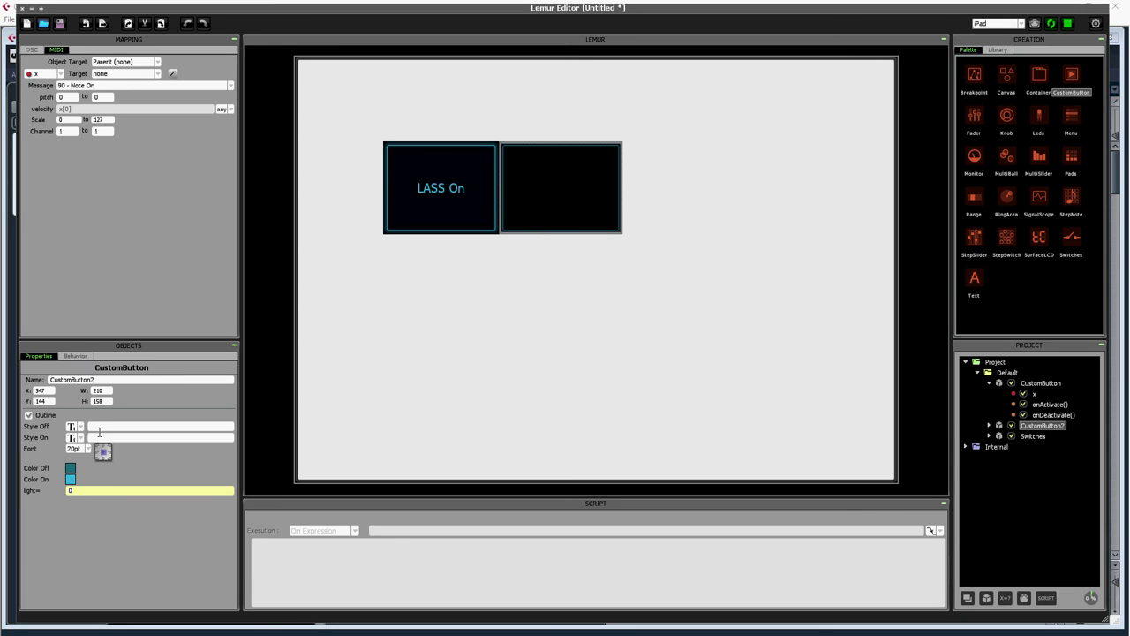
click(99, 426)
text(FoldFo)
Create an onActivate script for the Fold button that executes On Expression with expression x, triggered when the value rises from zero
click(1046, 598)
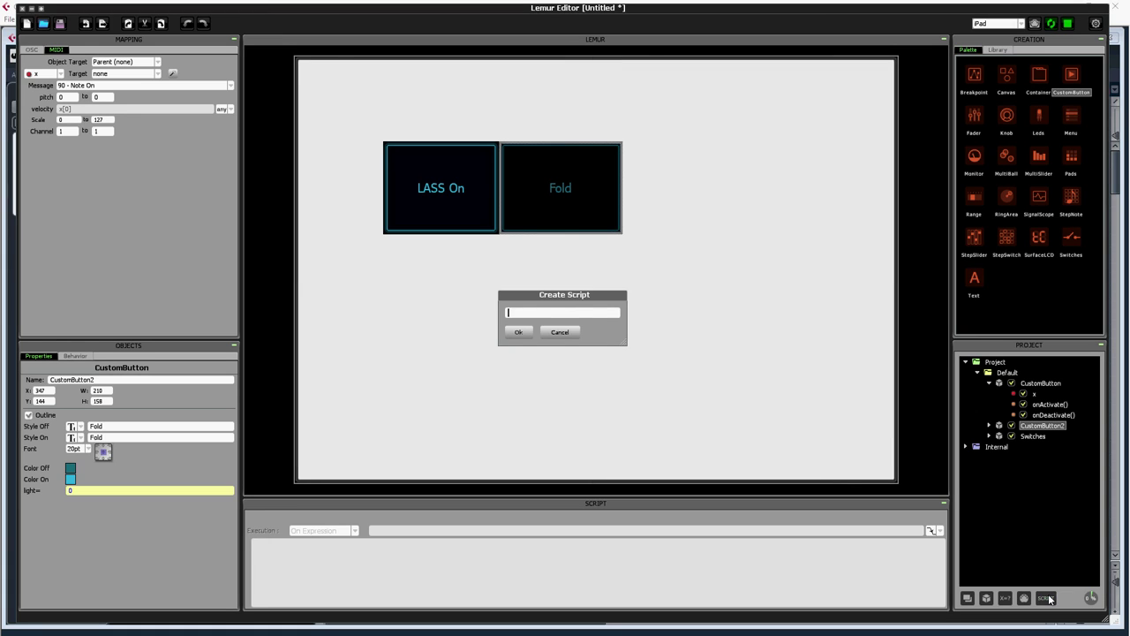
text(onActivate)
key(Return)
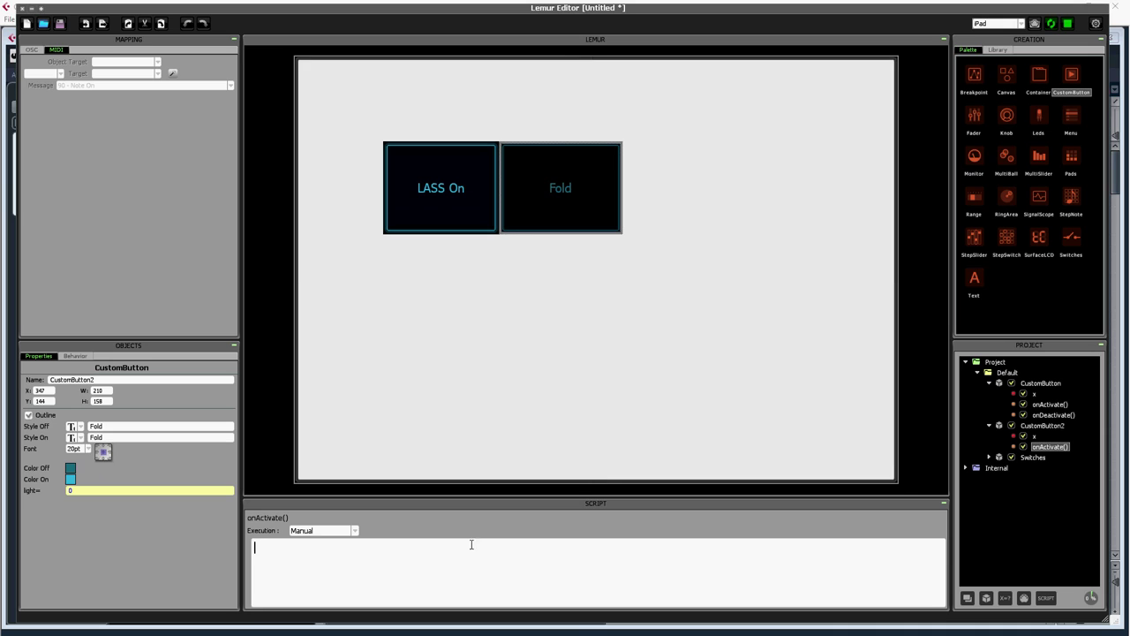
click(354, 530)
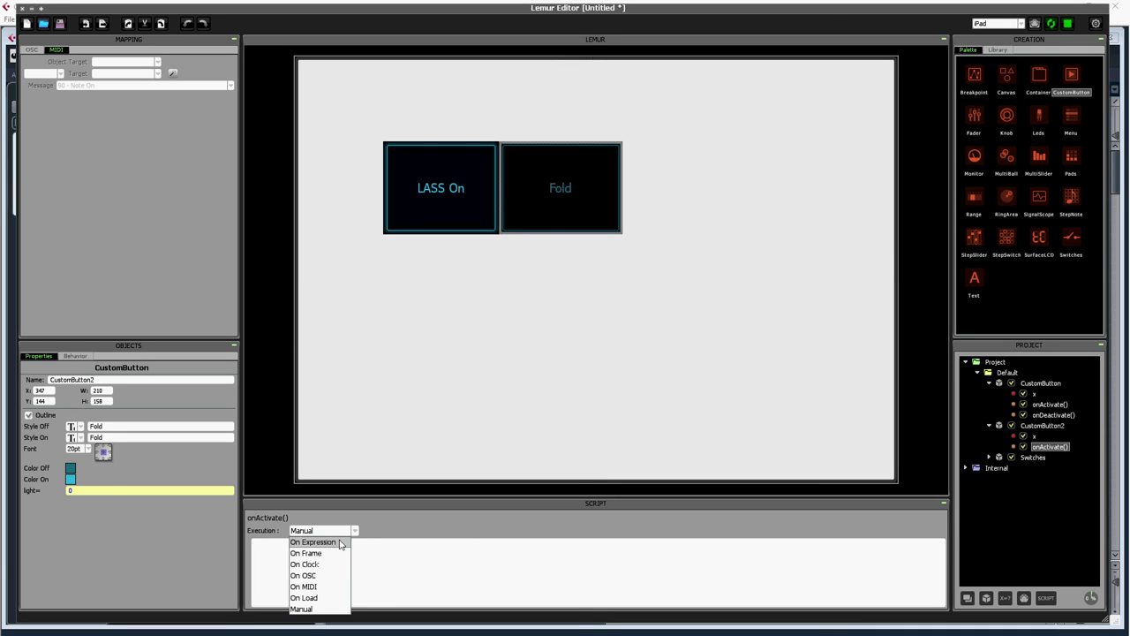
click(340, 543)
text(x)
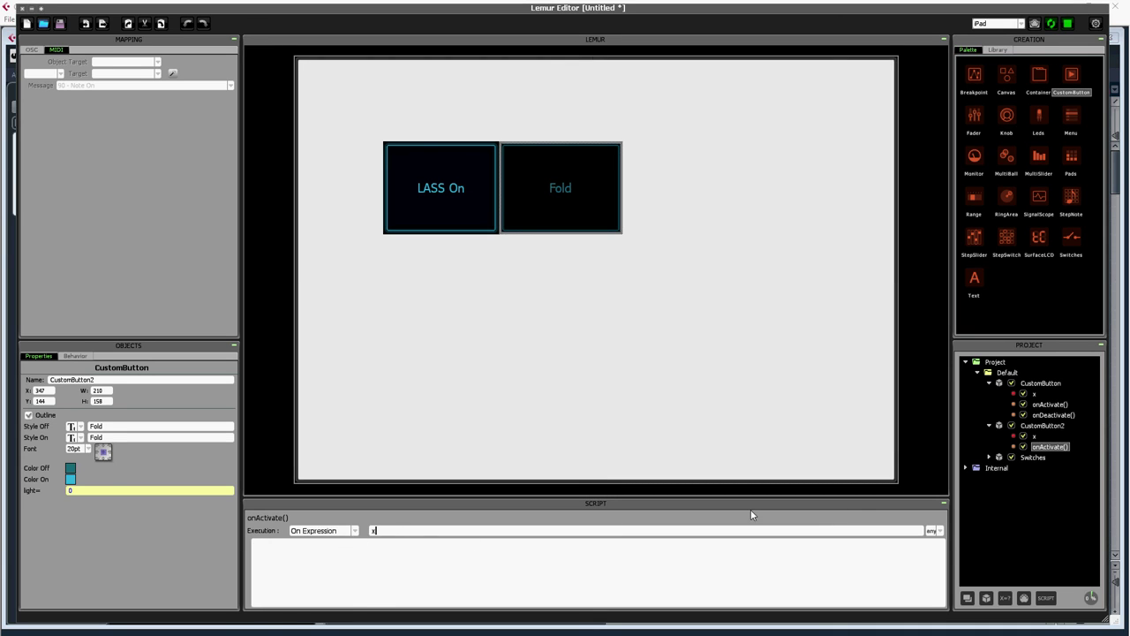
click(939, 530)
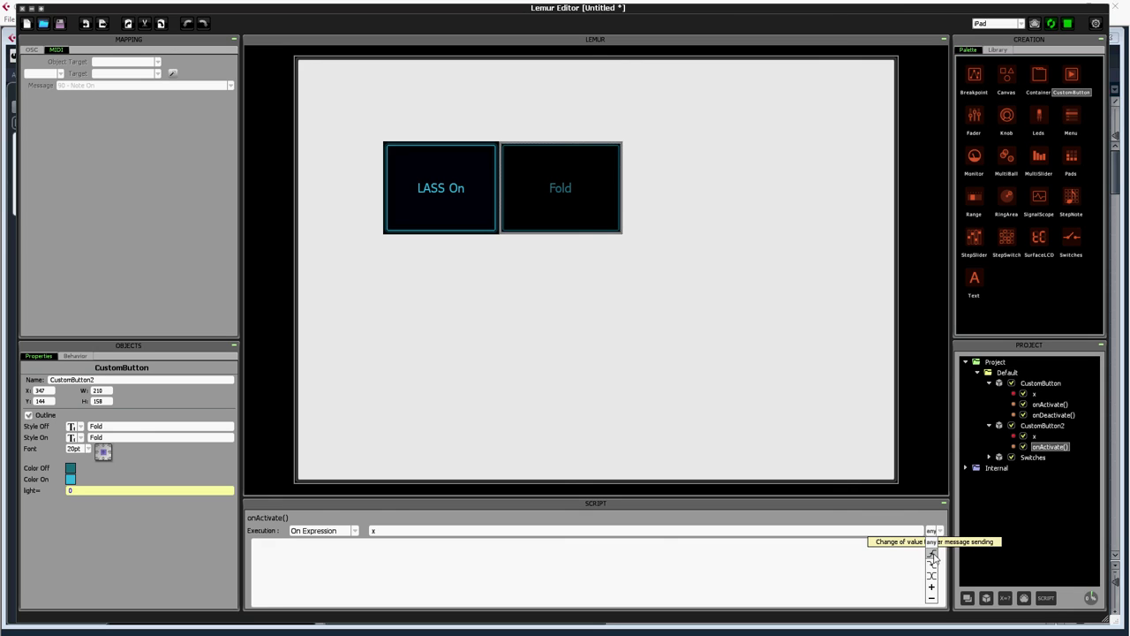
click(932, 555)
Write ctlout(1,54,127,1); as the Fold button's onActivate script, checking the Fold All Tracks CC number in the Excel keyswitches spreadsheet
click(473, 552)
text(ctlout)
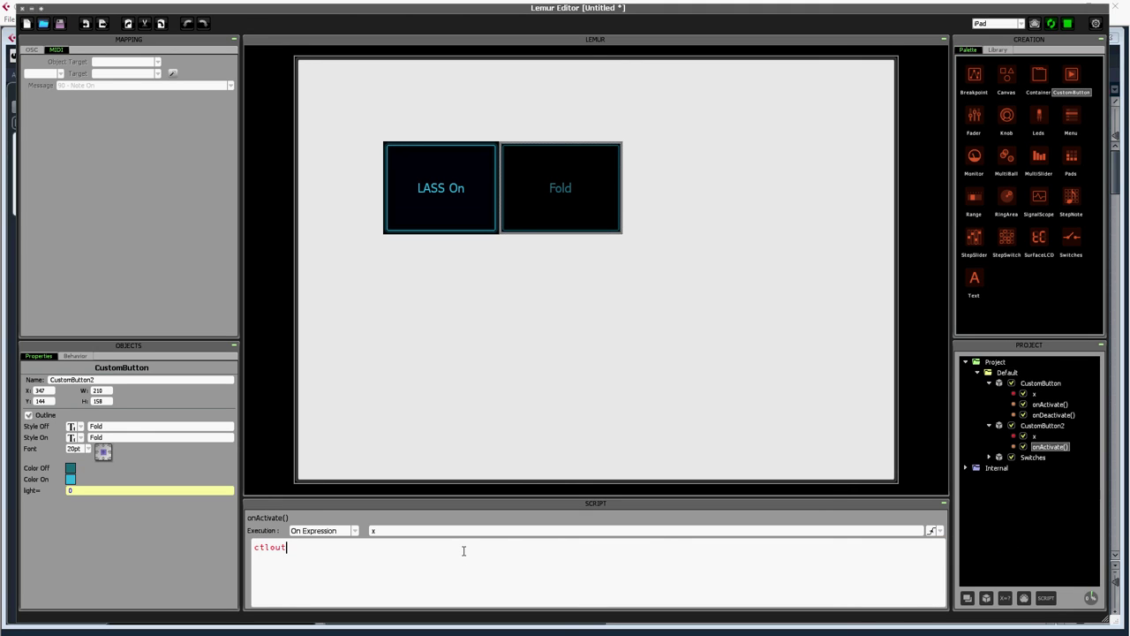
text((,1)
key(alt+Tab)
click(807, 294)
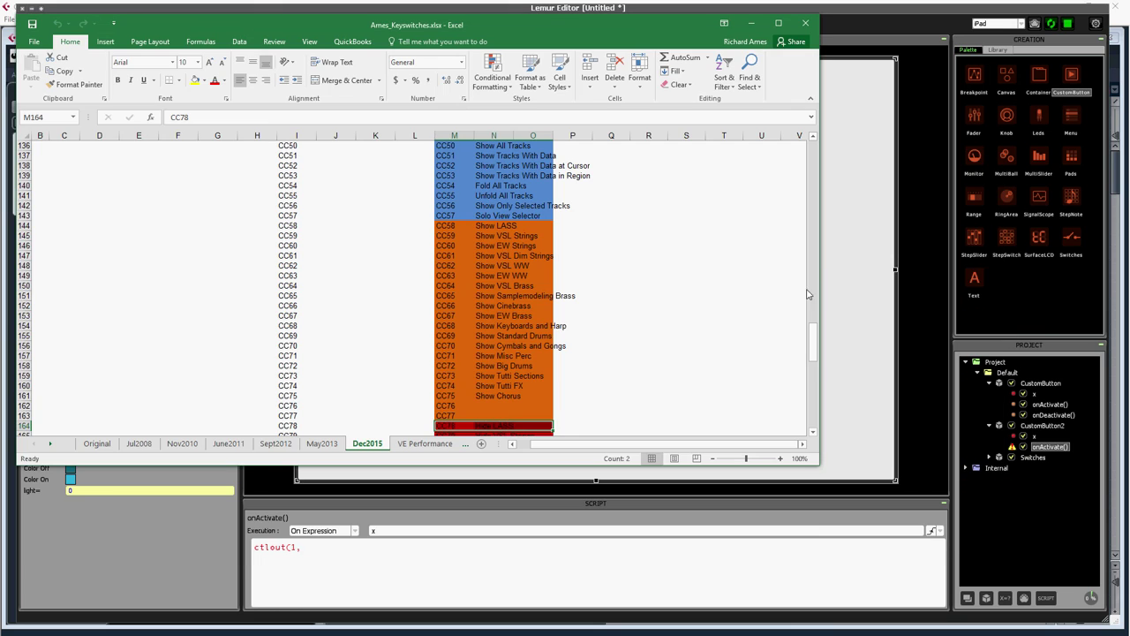
drag(465, 185, 521, 186)
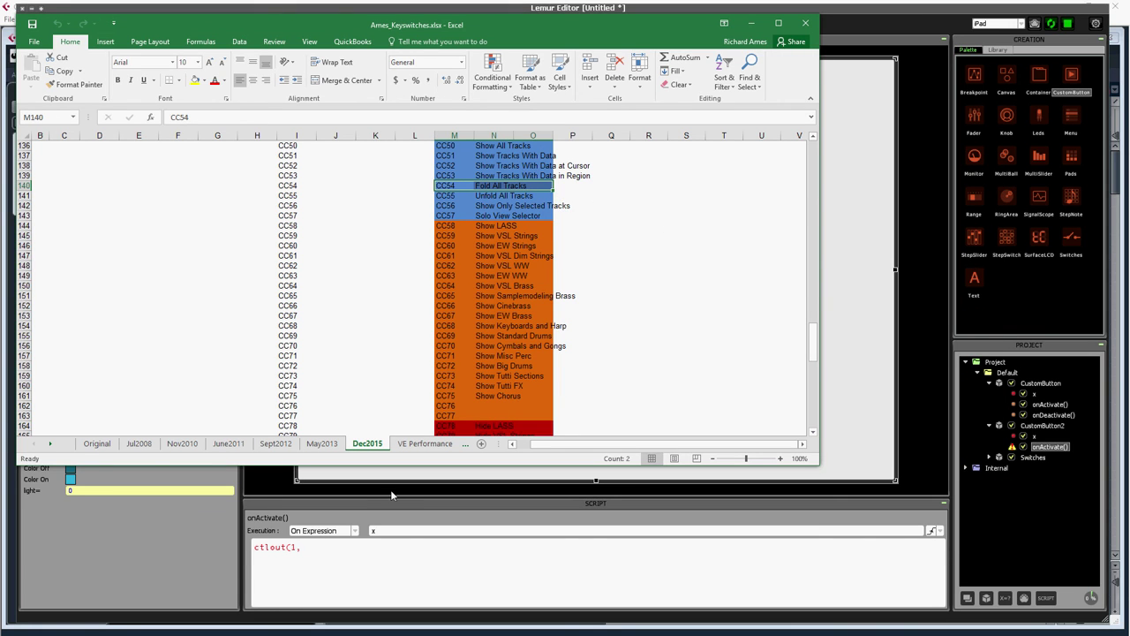
click(323, 550)
text(54,127,1);)
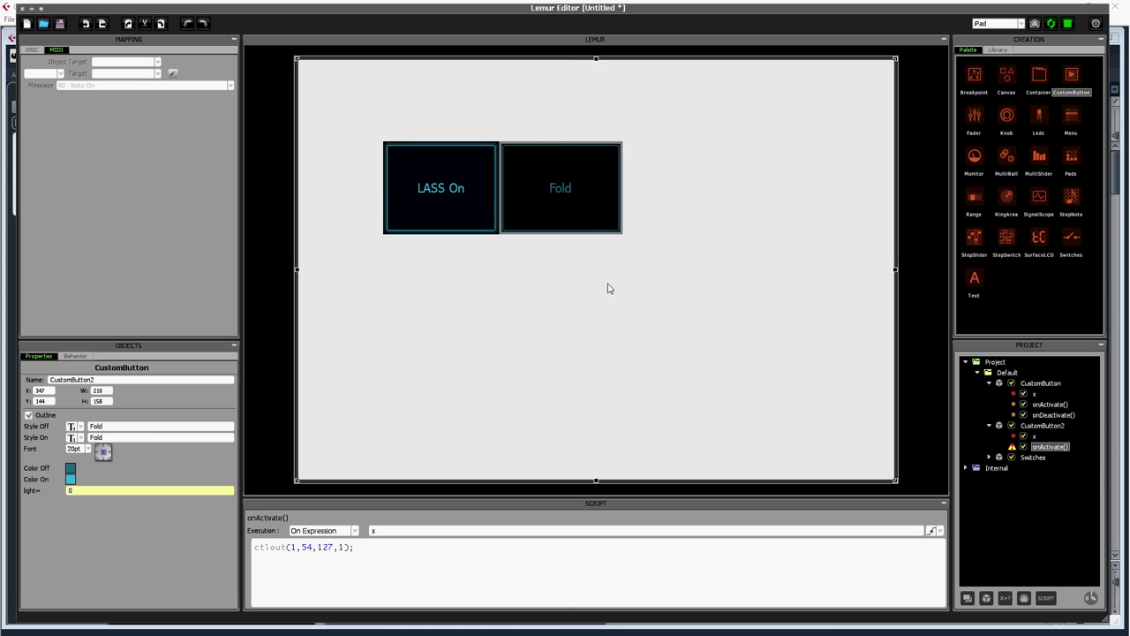
click(591, 231)
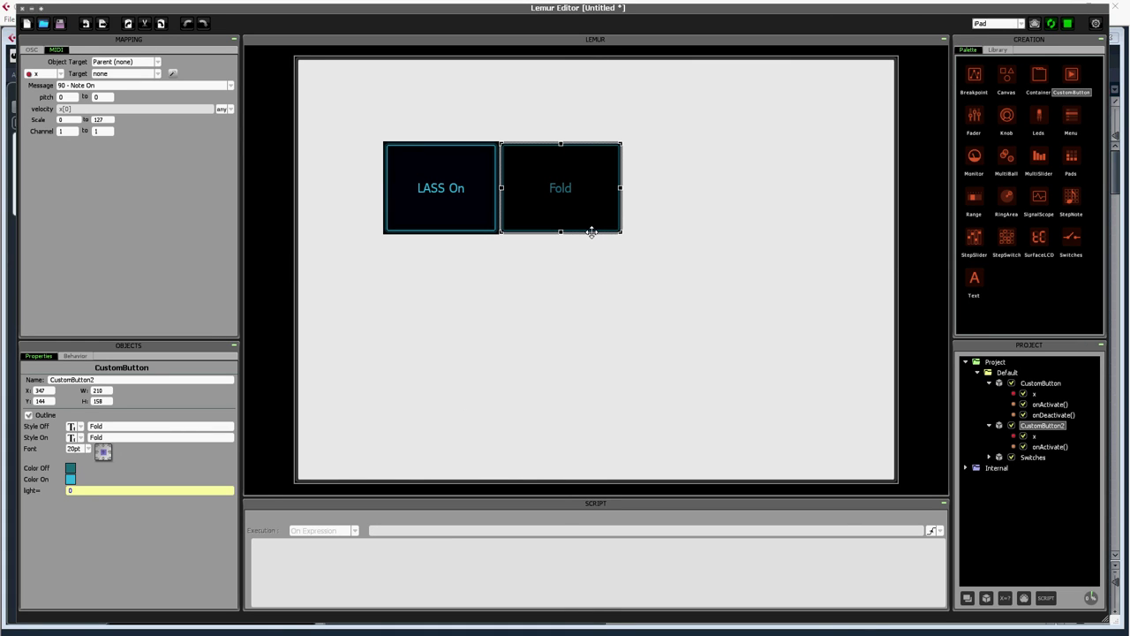
Switch to Cubase to check the Fold button's effect on the track list
key(alt+Tab)
key(alt+Tab)
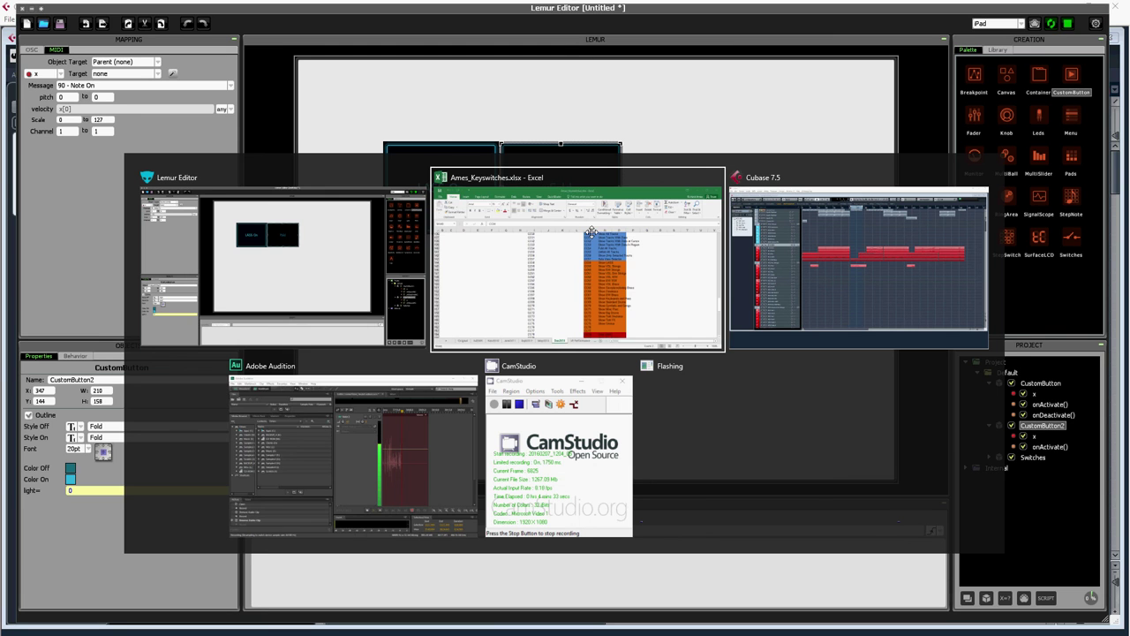